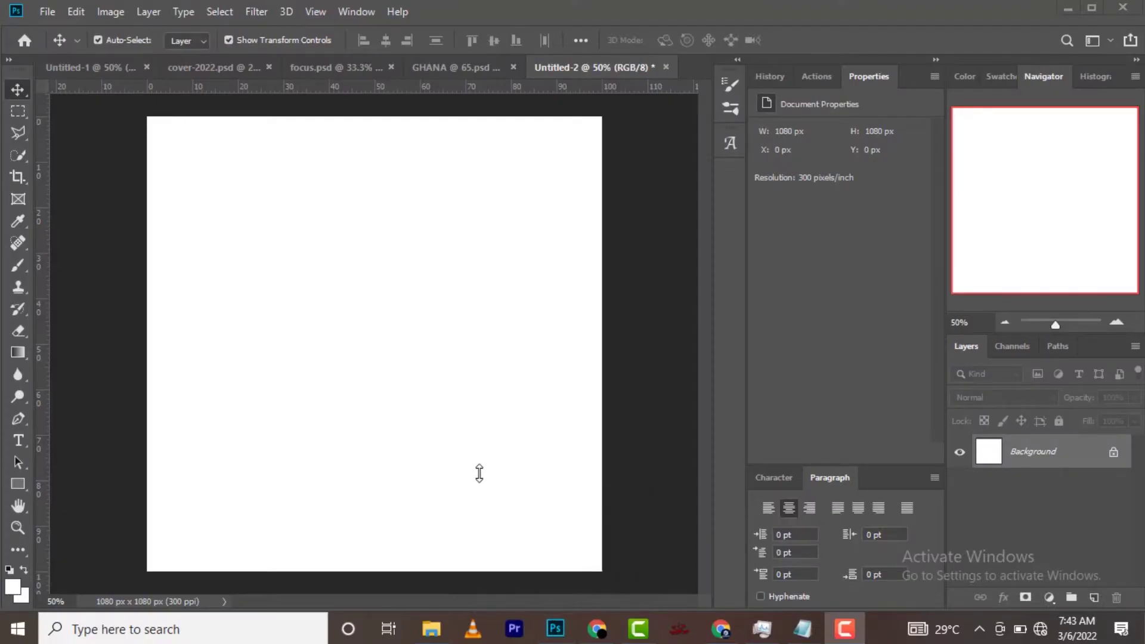
Step: Open the Documents source-image folder and select the GB texture file
left_click(431, 629)
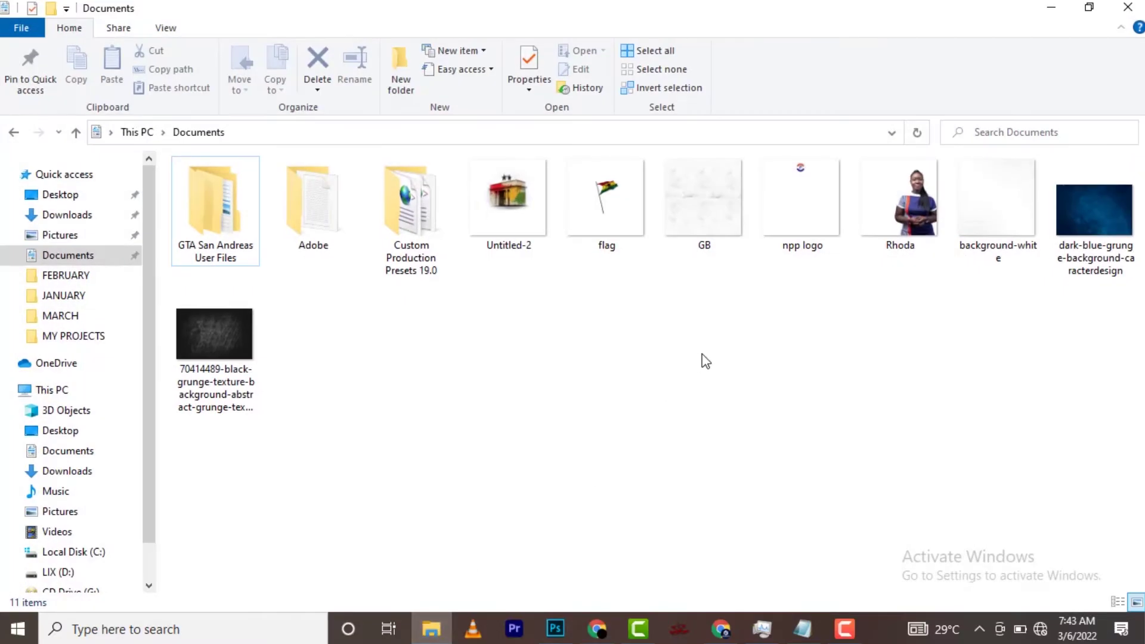
left_click(513, 209)
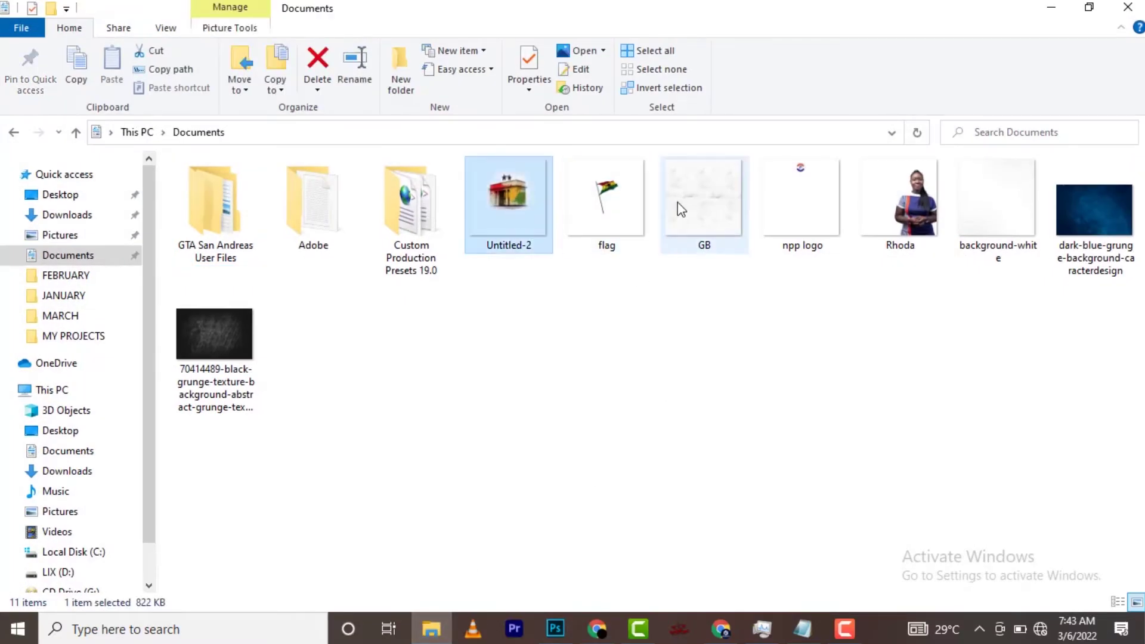
left_click(695, 206)
Step: Place the GB texture at 52% fill, then drag in the Untitled-2 monument image
mouse_move(687, 208)
left_mouse_down()
mouse_move(561, 637)
mouse_move(497, 435)
left_mouse_up()
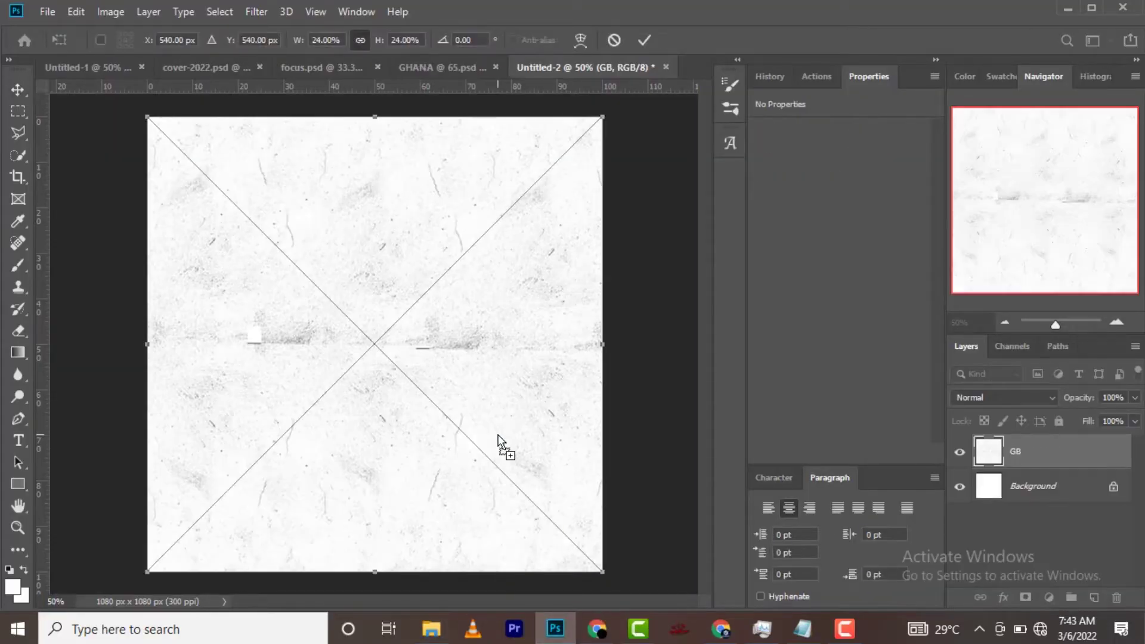
left_click(644, 40)
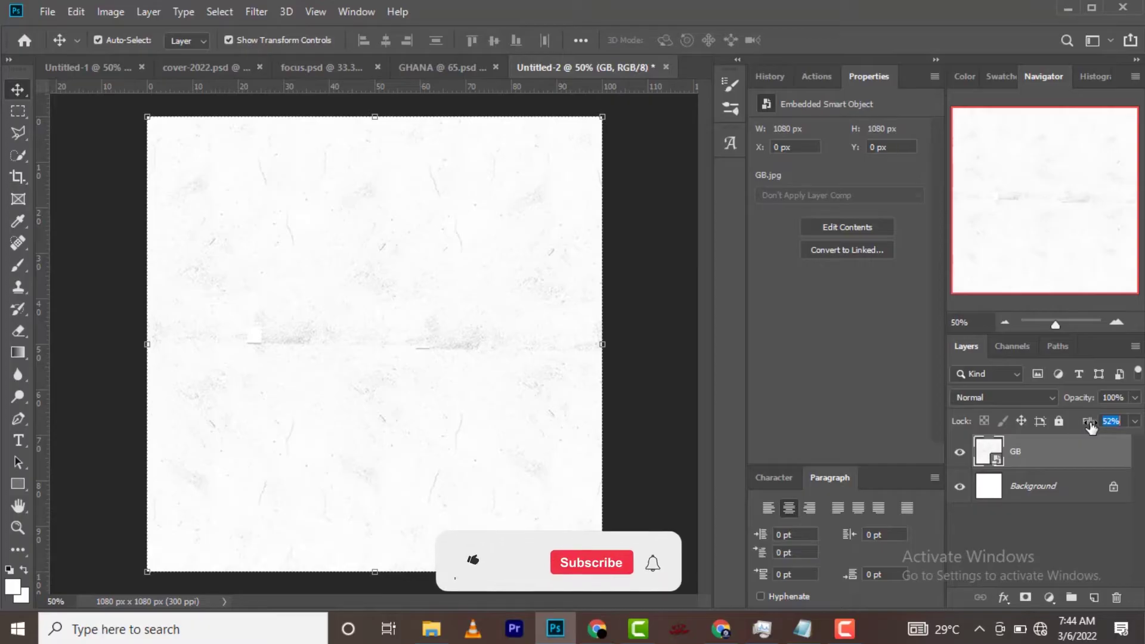
left_click_drag(1089, 426, 1091, 426)
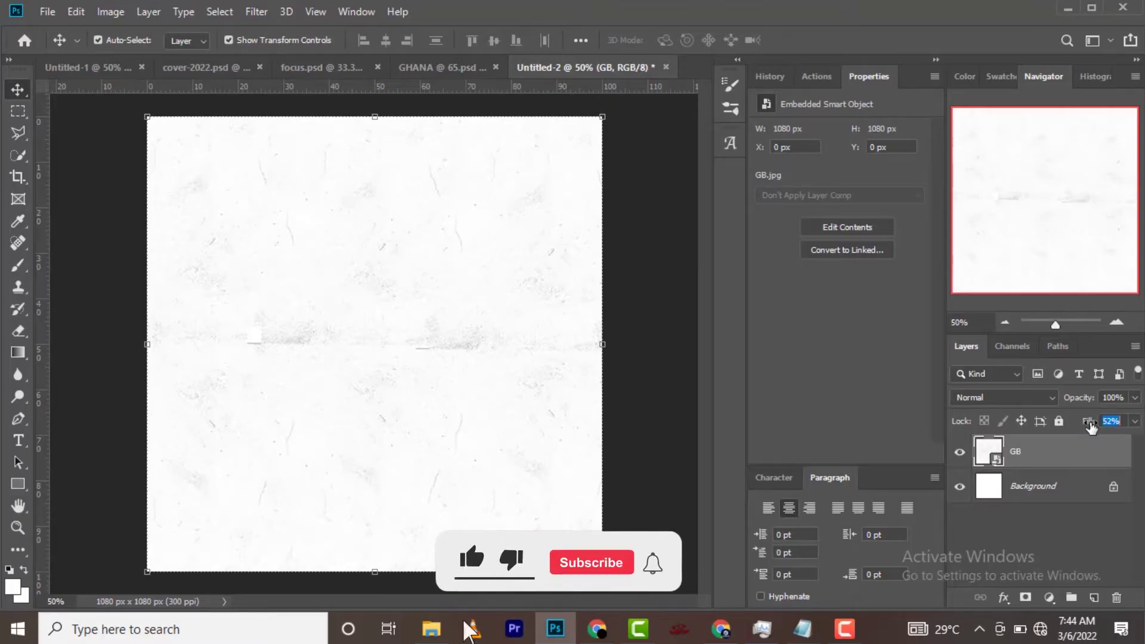
left_click(431, 629)
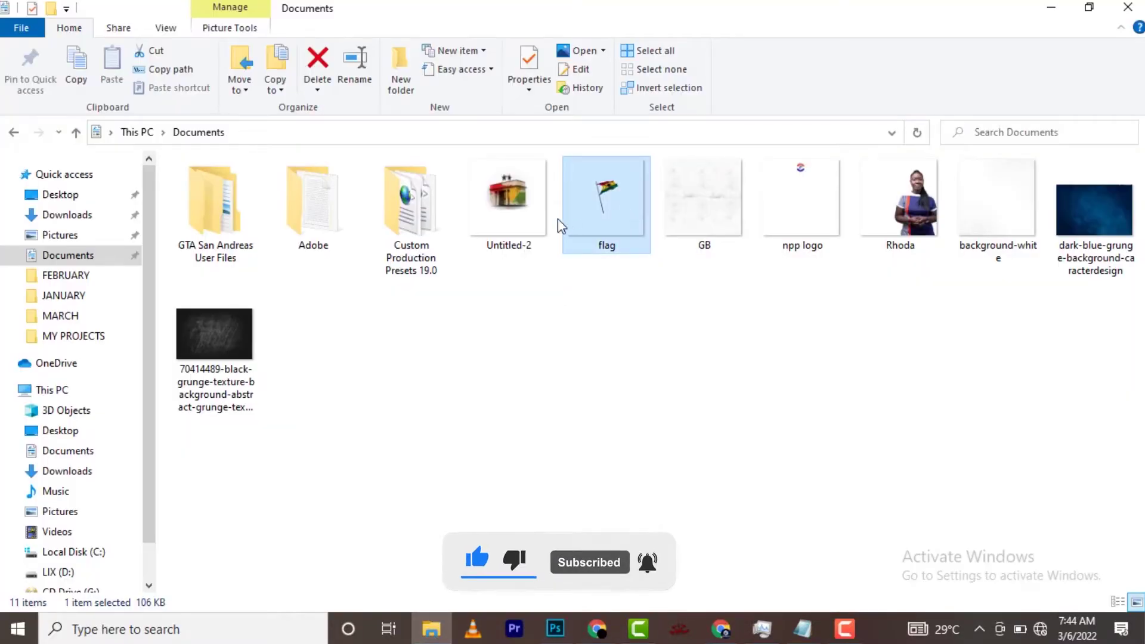
mouse_move(508, 188)
left_mouse_down()
mouse_move(569, 504)
mouse_move(510, 453)
left_mouse_up()
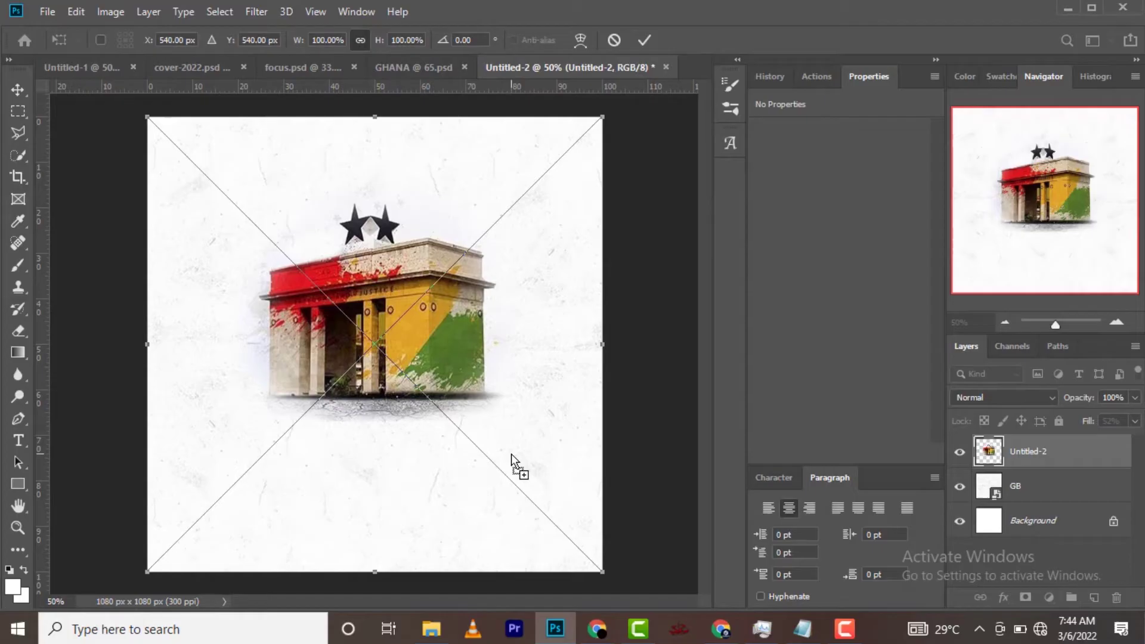
Step: Commit the monument image and snap it to Y 0 at the poster's top
left_click(644, 37)
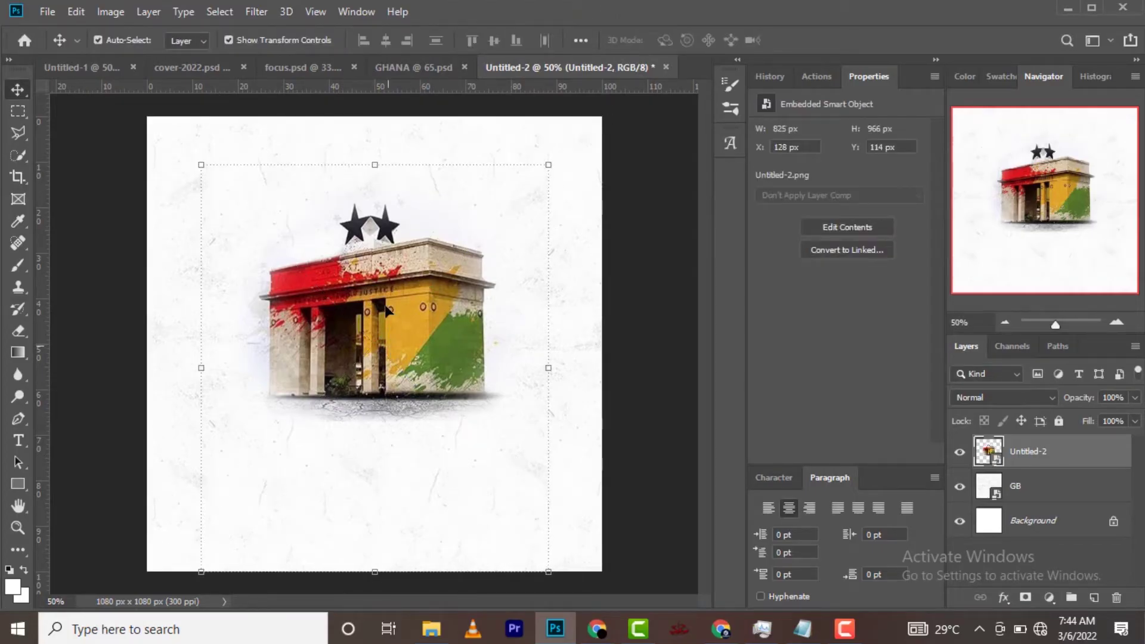
left_click_drag(392, 312, 386, 272)
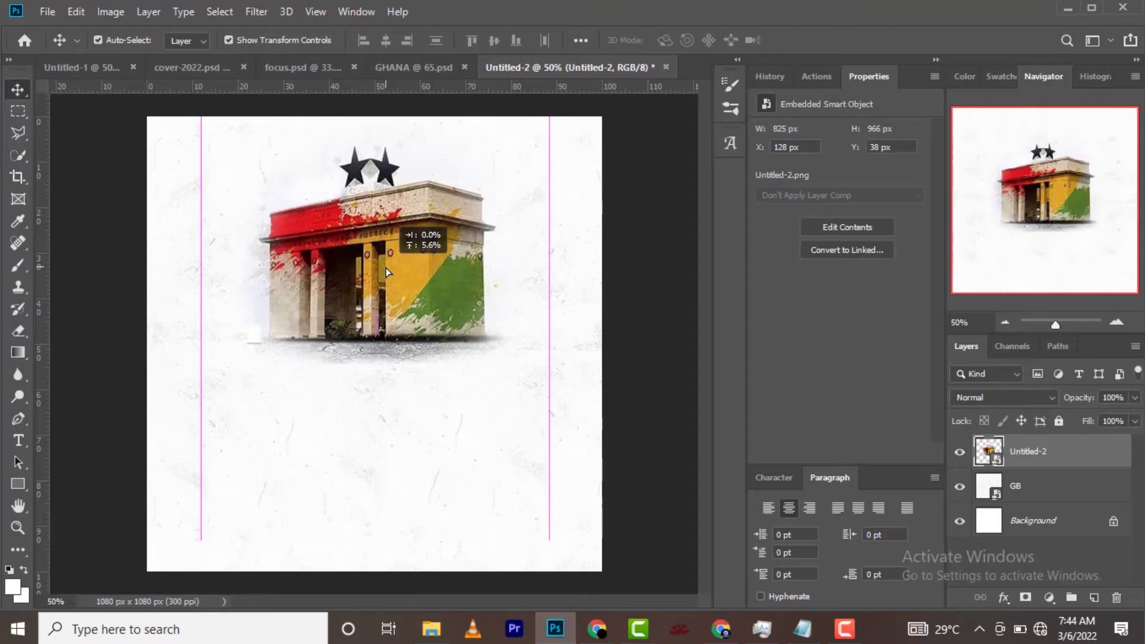
left_click_drag(386, 271, 389, 278)
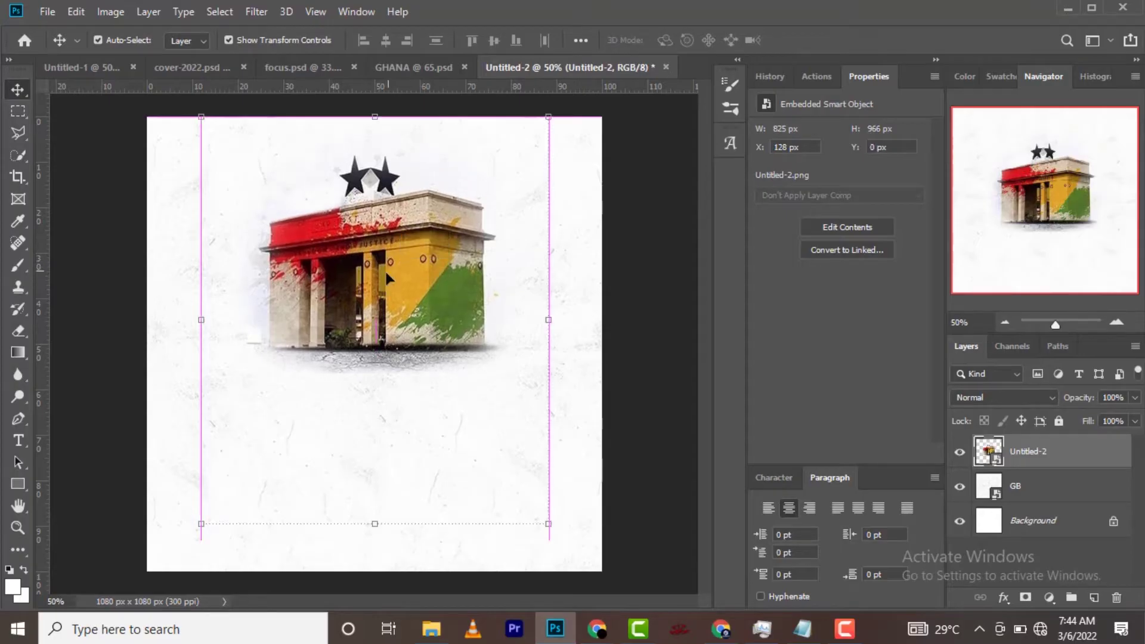
left_click(1041, 521)
Step: Add an off-white f5f5f5 Solid Color fill layer above Background
left_click(1049, 597)
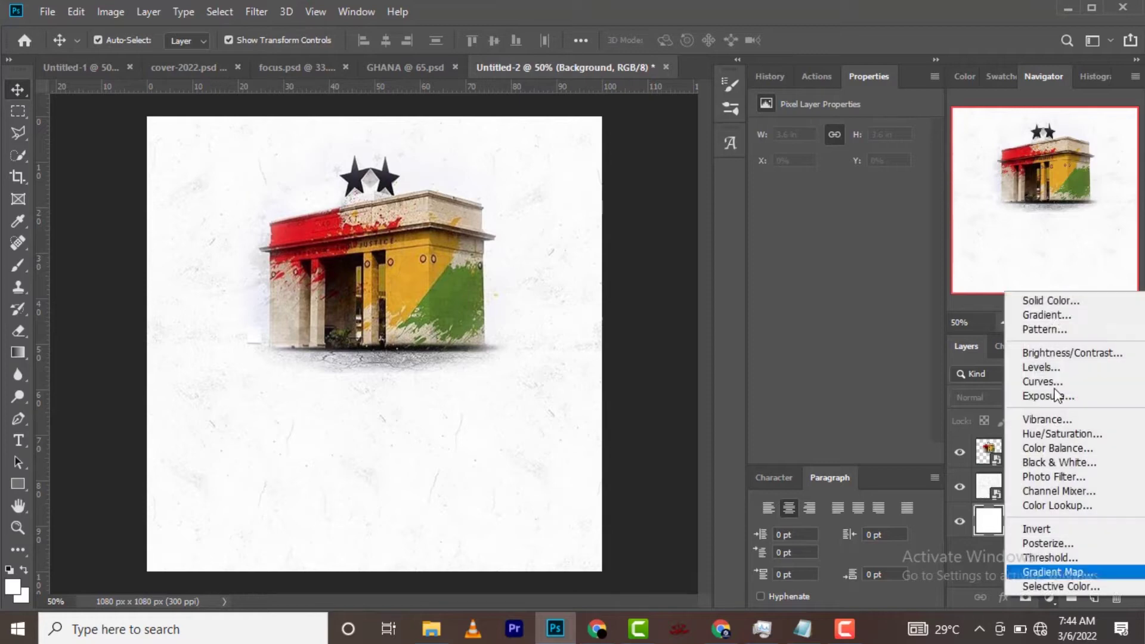
left_click(1050, 302)
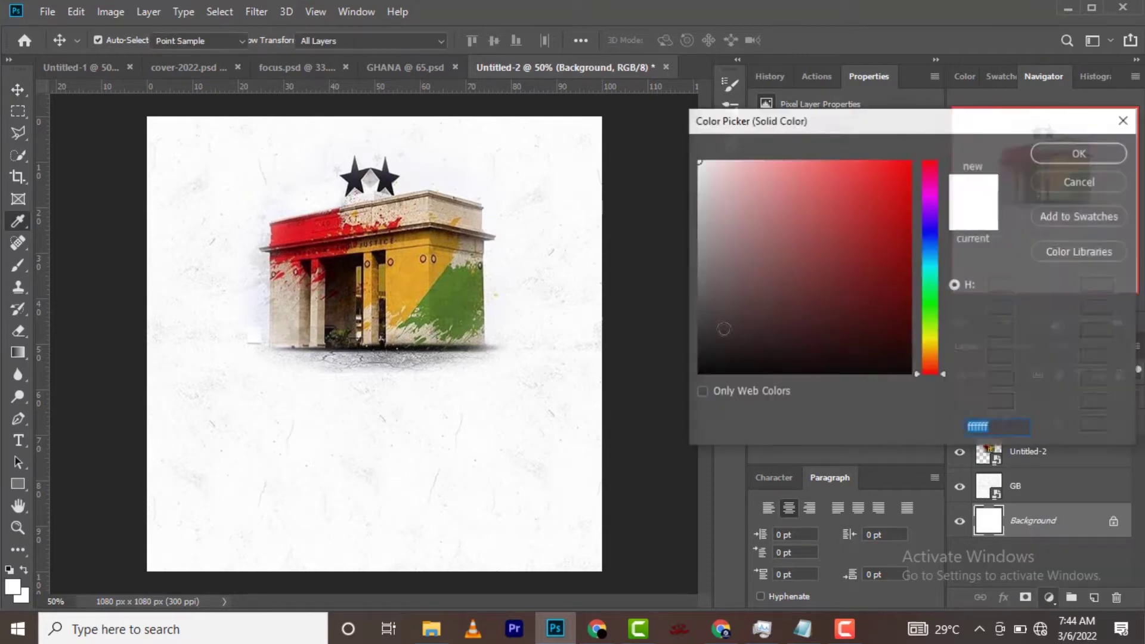
left_click(261, 291)
left_click(696, 167)
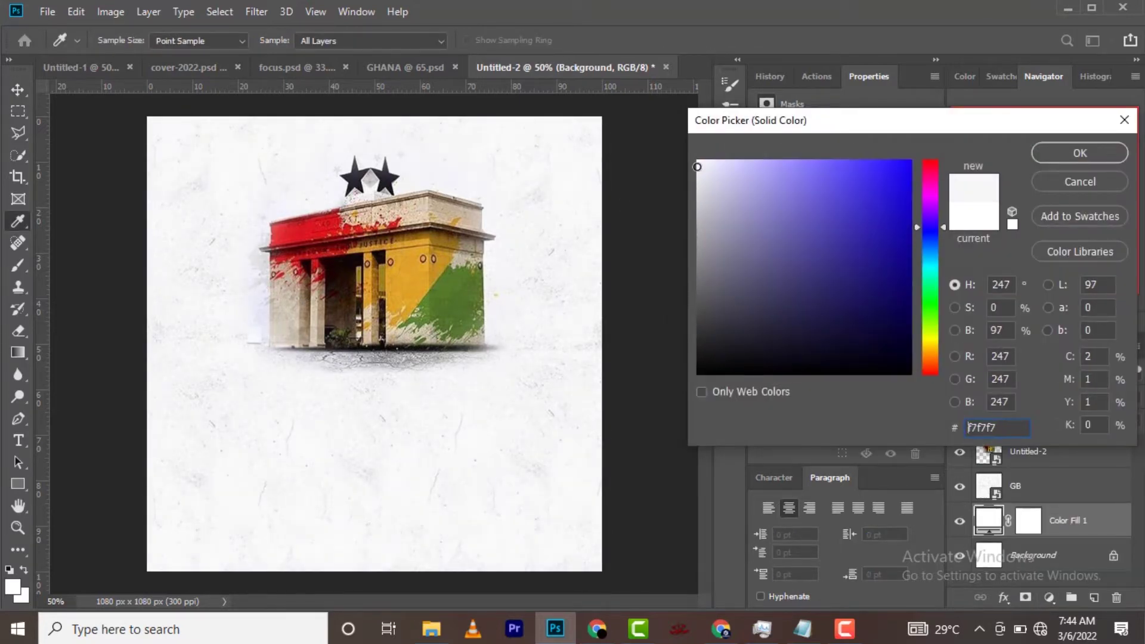
left_click_drag(695, 166, 694, 168)
left_click(1080, 154)
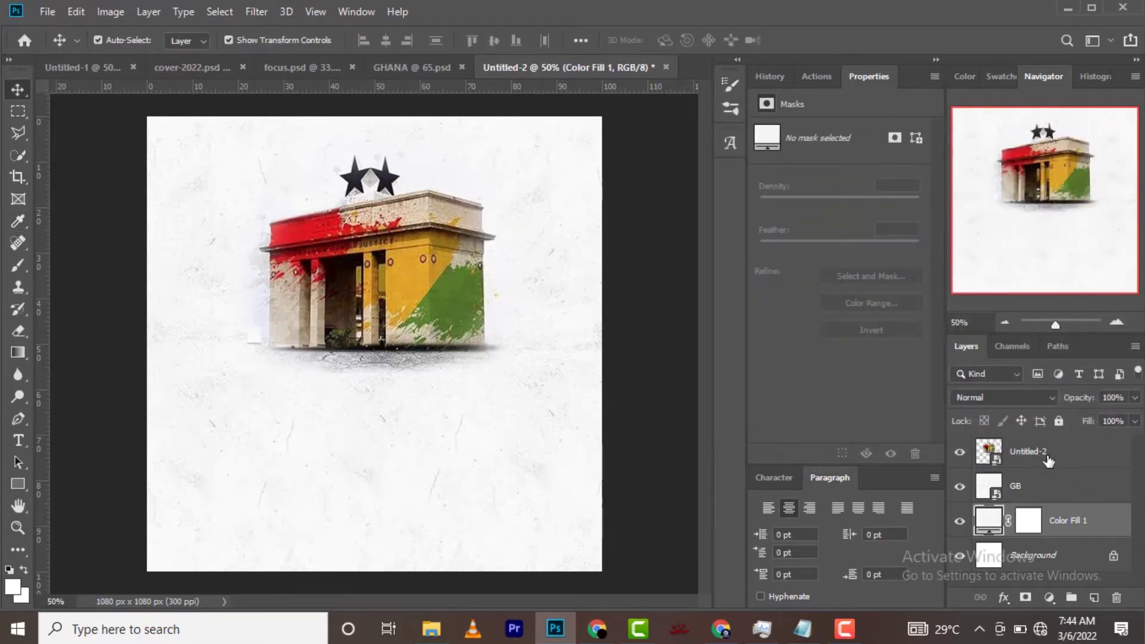
Step: Nudge the Untitled-2 monument up two pixels and deselect it
left_click(1048, 459)
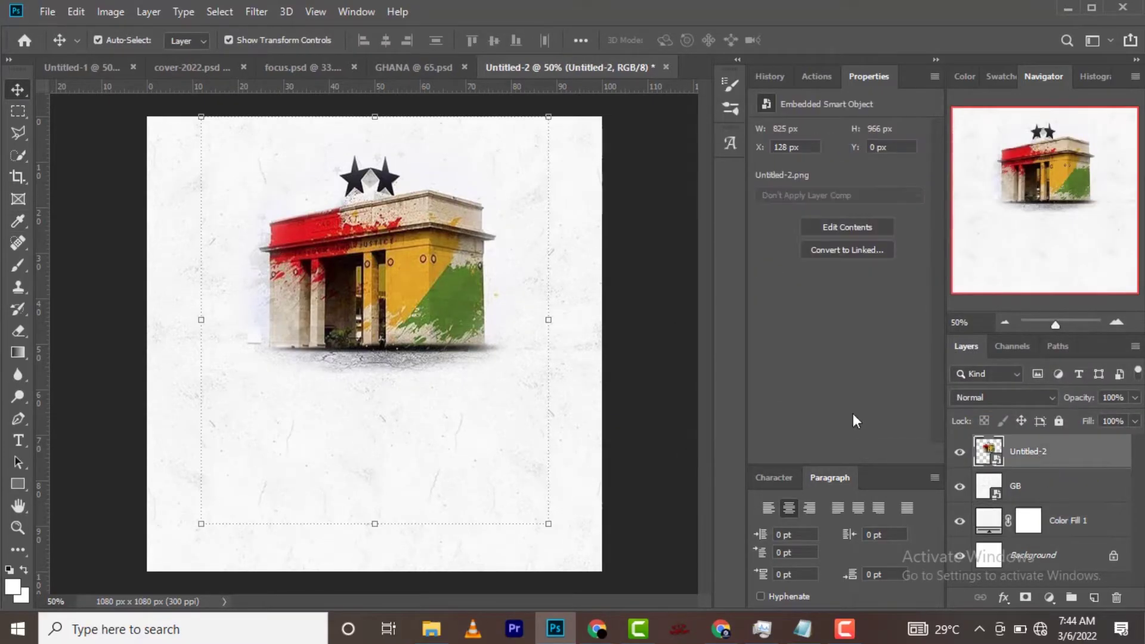
key("Up")
key("Up")
key("Up")
key("Up")
key("Up")
key("Up")
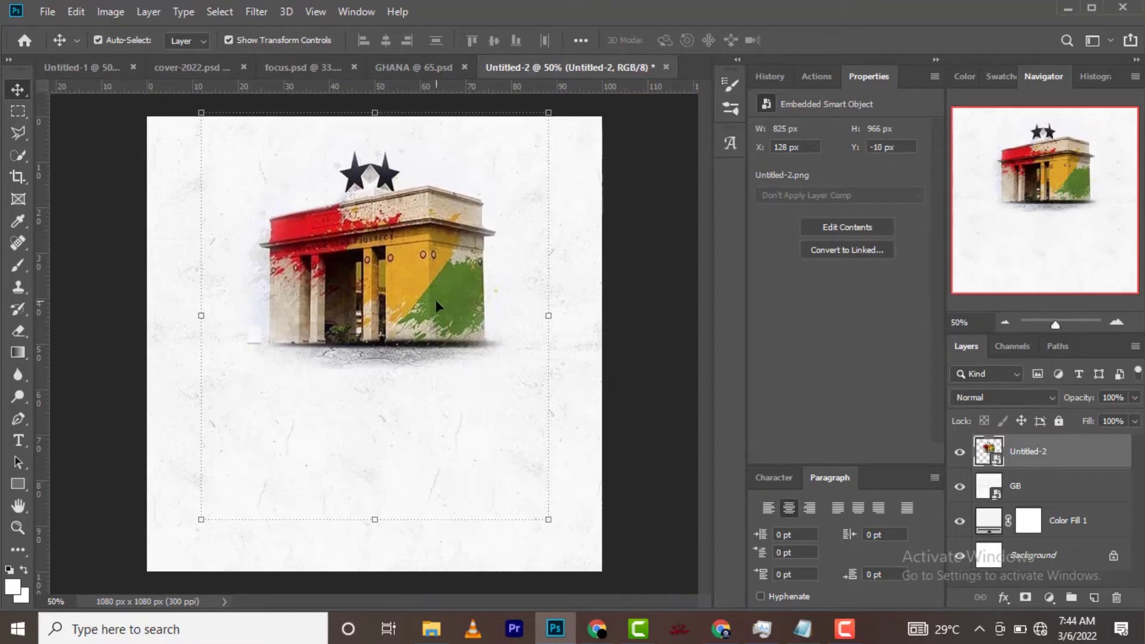
key("Up")
key("Up")
key("Up")
left_click(614, 403)
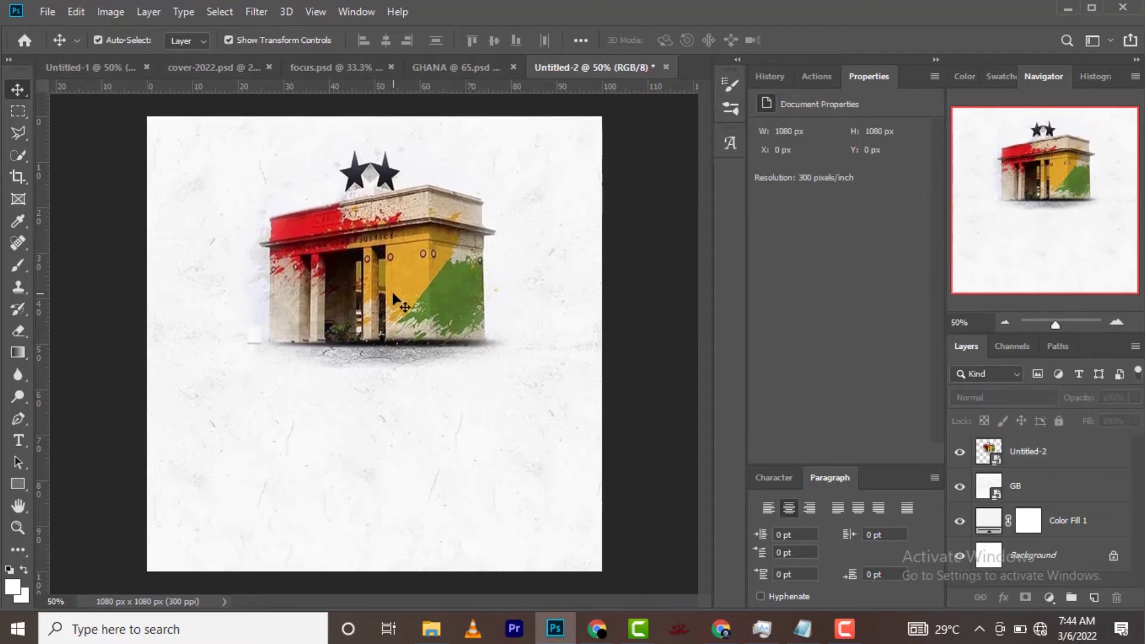
left_click(446, 620)
Step: Place the Ghana flag image and rasterize its layer
mouse_move(595, 220)
left_mouse_down()
mouse_move(618, 273)
mouse_move(595, 567)
mouse_move(449, 417)
left_mouse_up()
key("Return")
right_click(1026, 451)
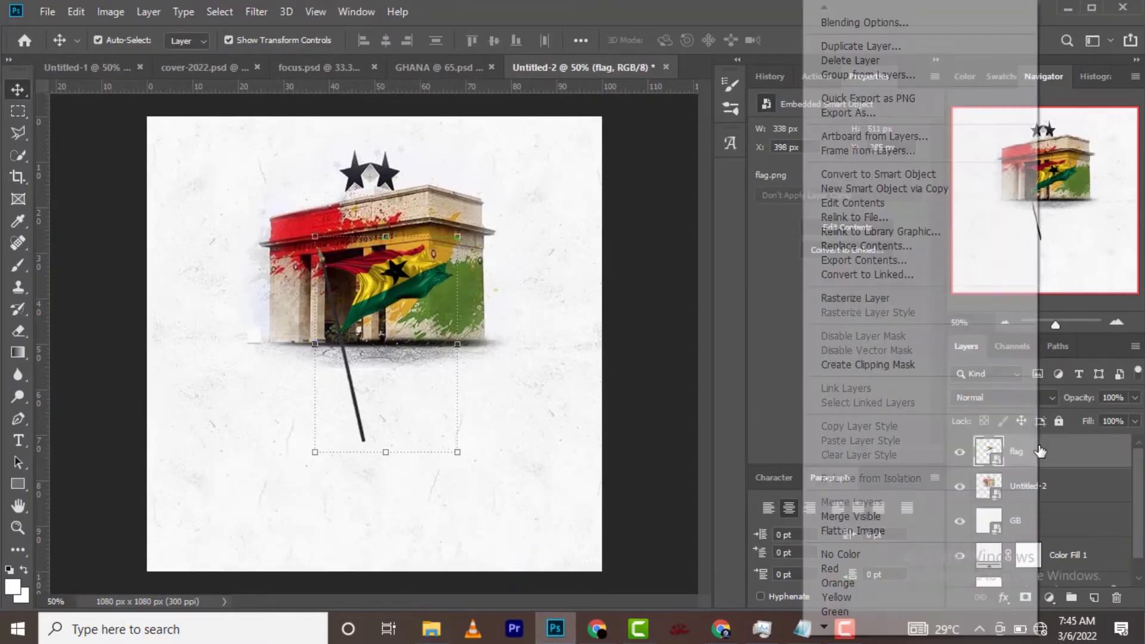
left_click(858, 297)
Step: Move the flag onto the monument's right side, its pole reaching the roof
key("ctrl+t")
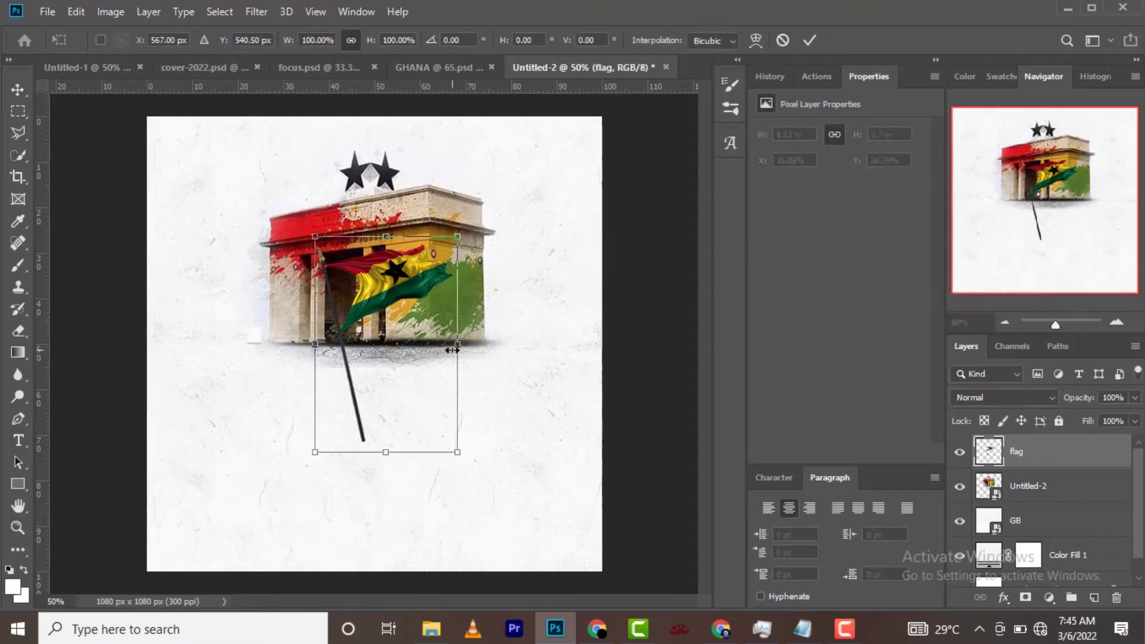
left_click_drag(348, 316, 427, 218)
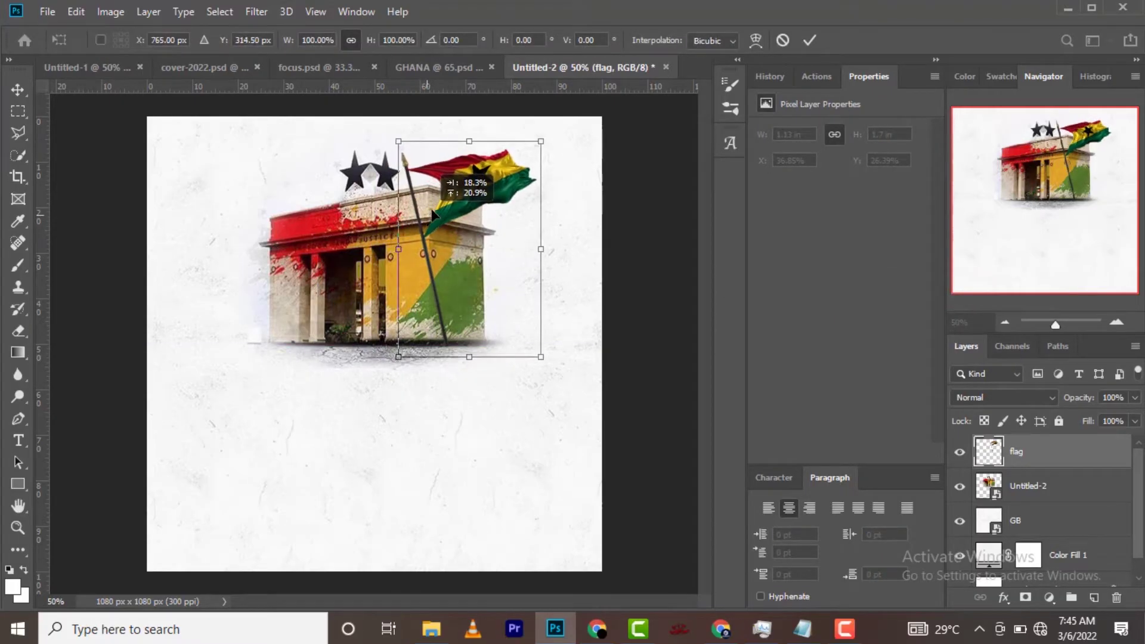
left_click_drag(427, 218, 435, 213)
left_click(810, 40)
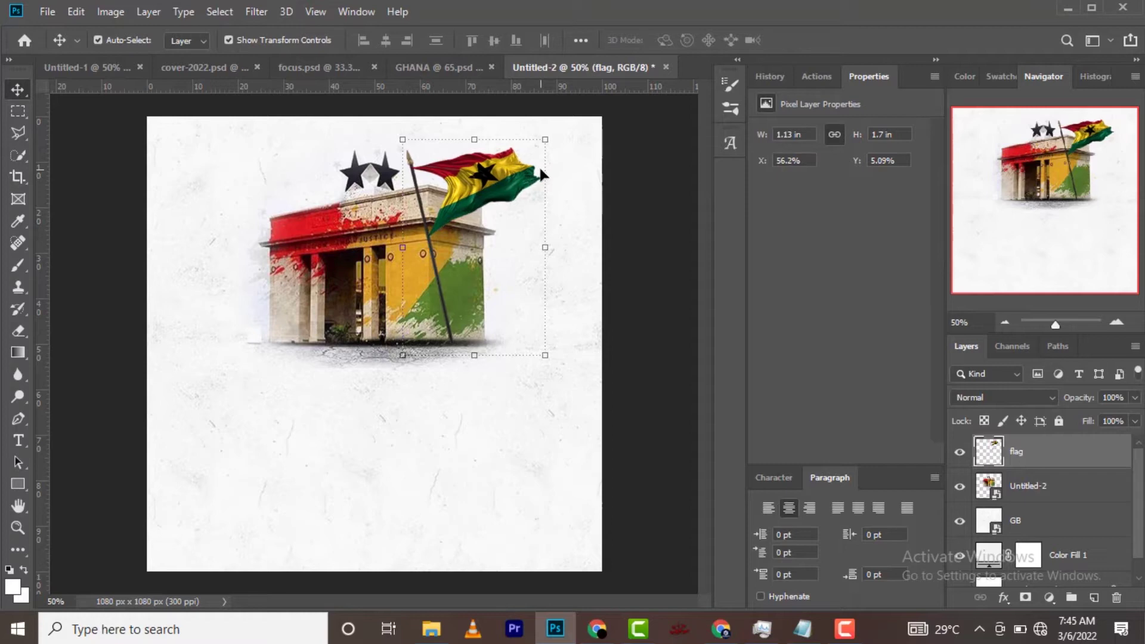
left_click(642, 256)
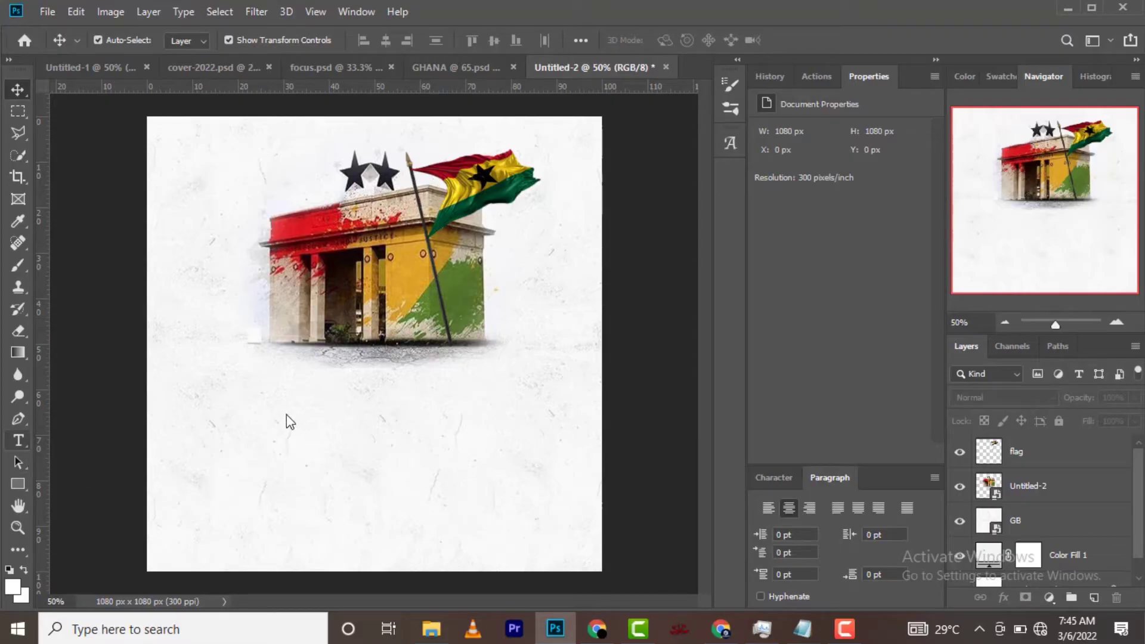
Step: Type and commit the headline 'HAPPY INDEPENDENCE DAY' below the monument
left_click(18, 440)
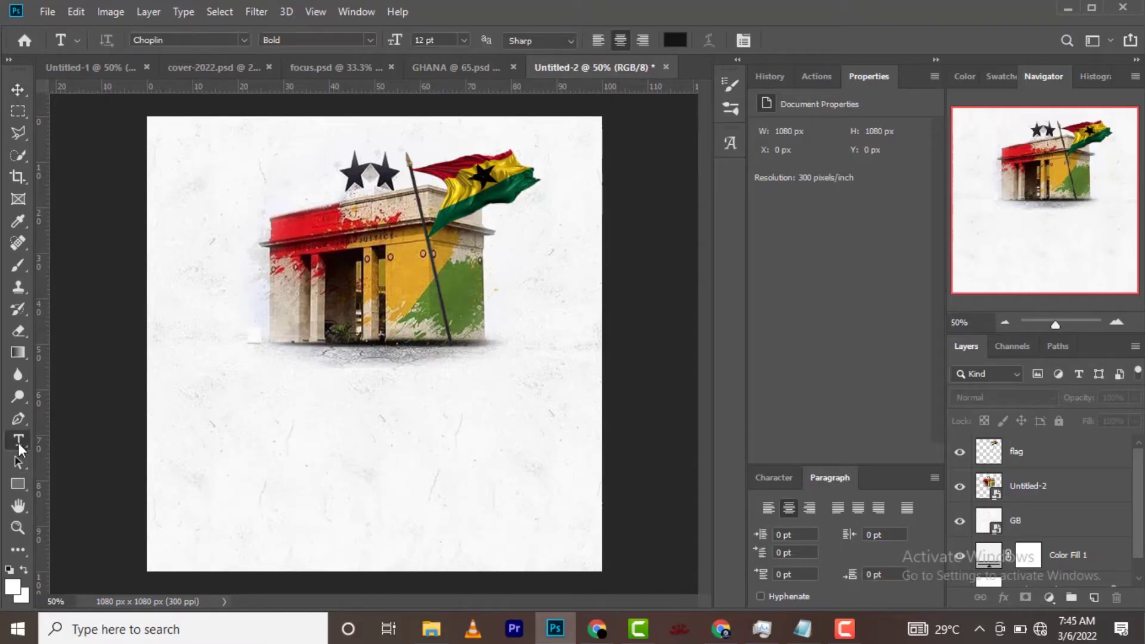
left_click(315, 394)
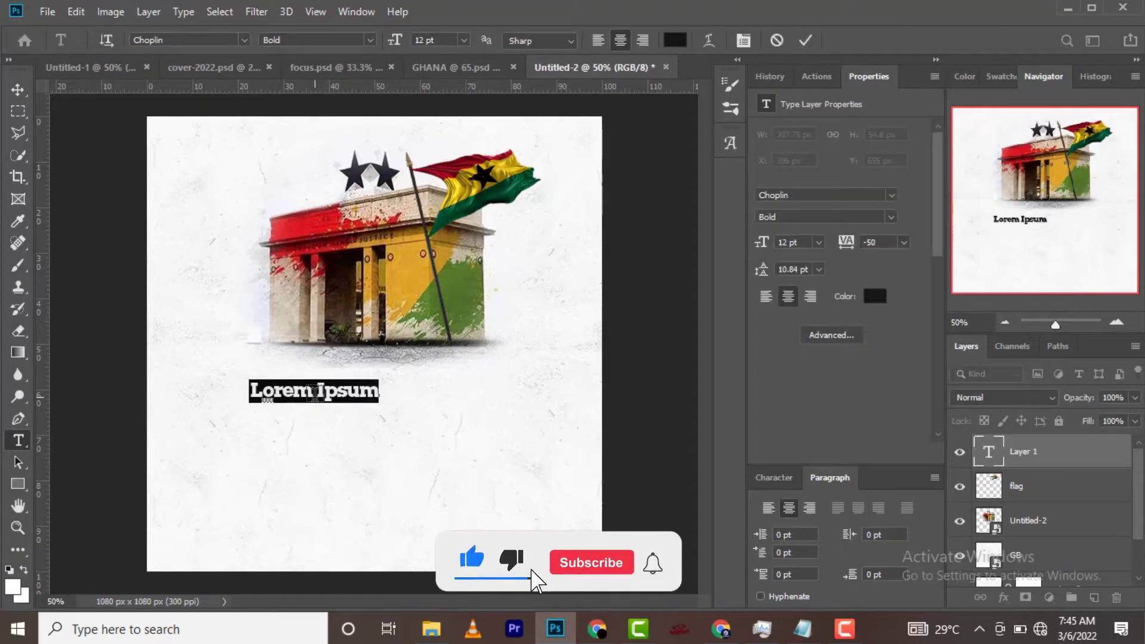
type("HAPPY")
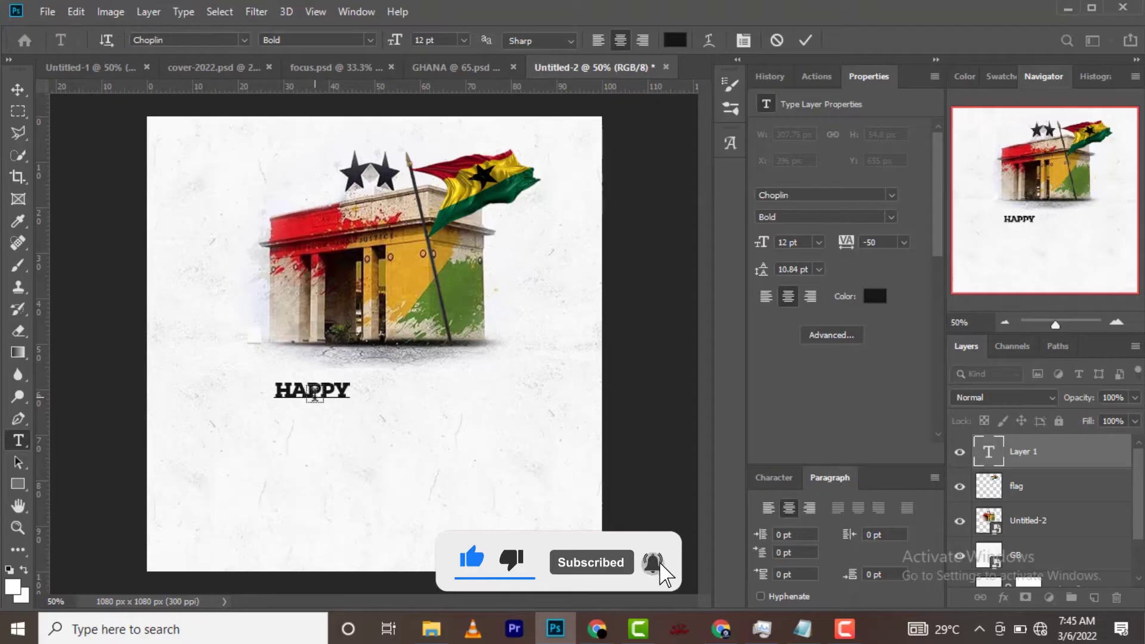
type(" \\")
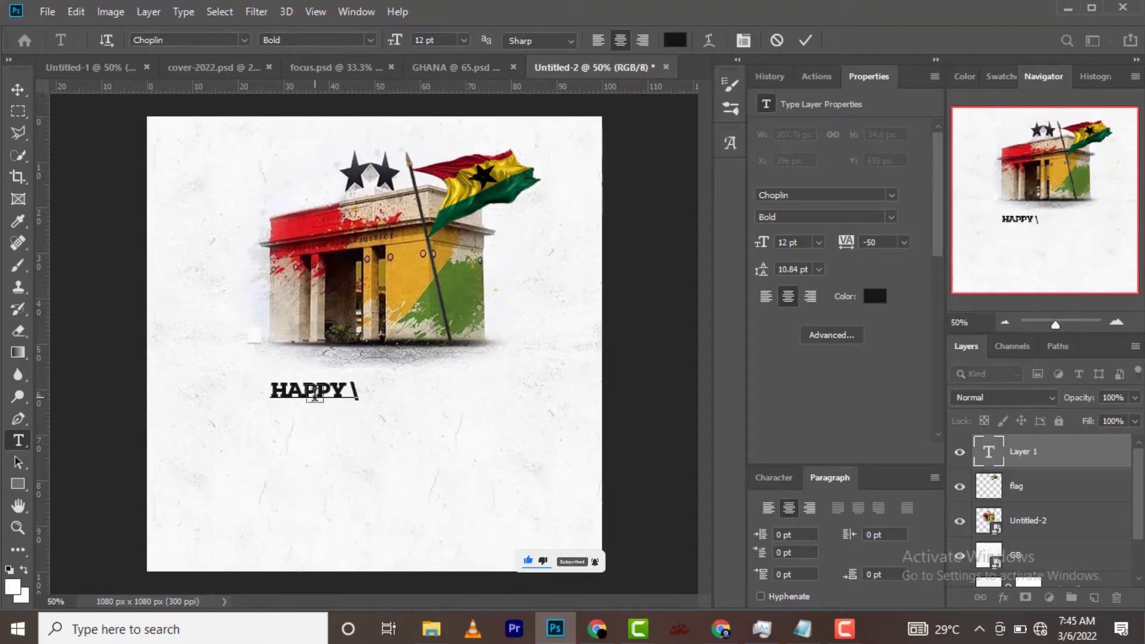
key("BackSpace")
key("BackSpace")
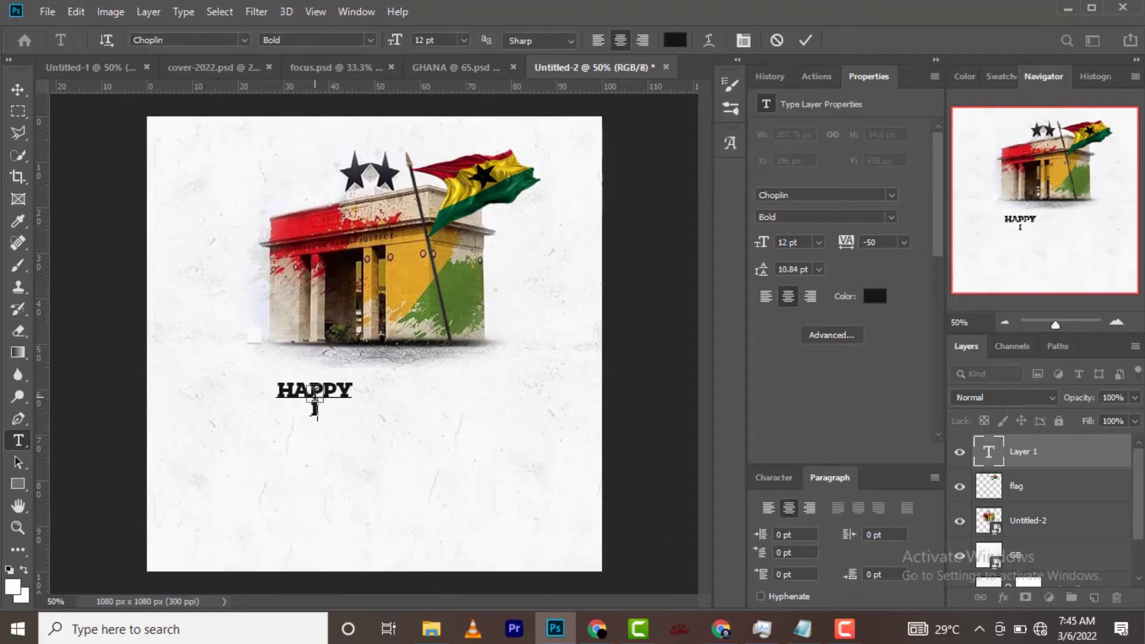
type("NDEPENDEN")
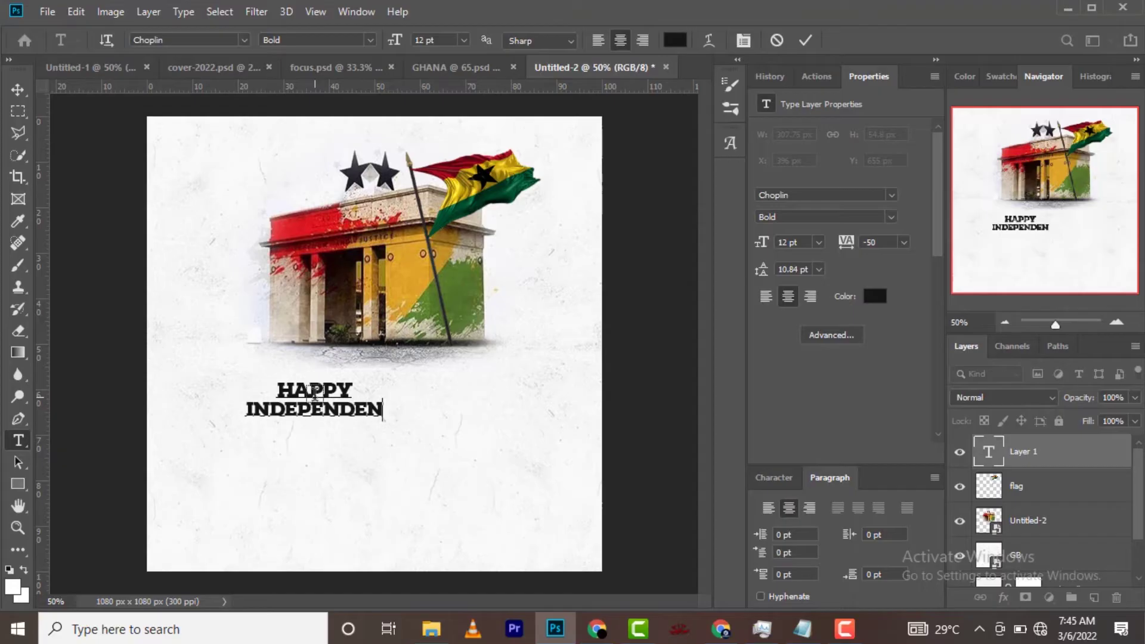
type("CE")
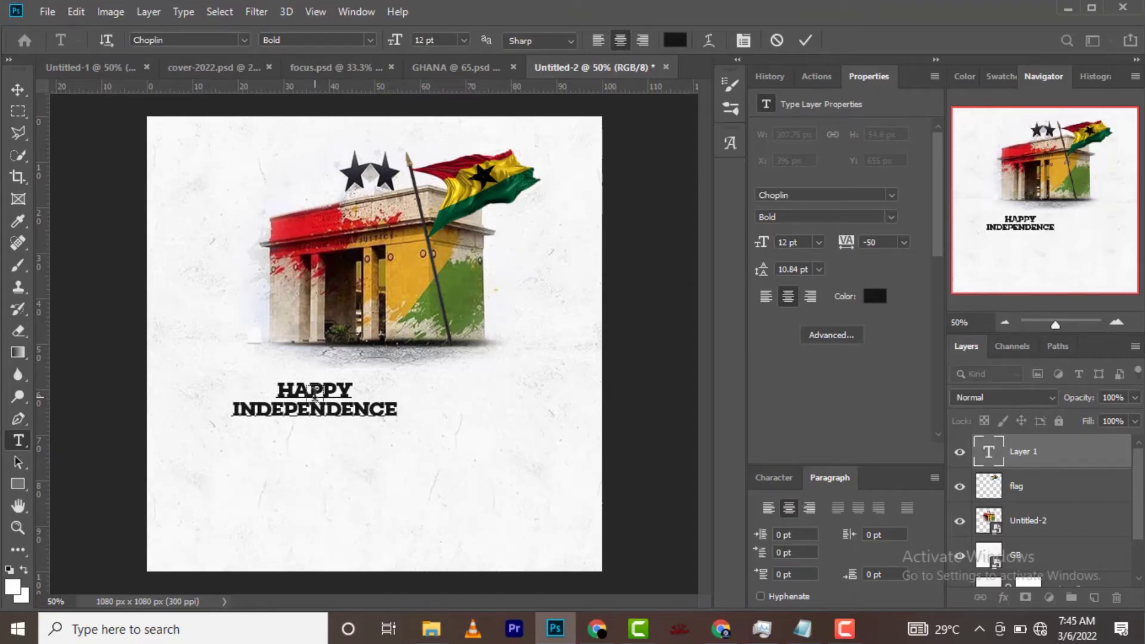
type(" DAY")
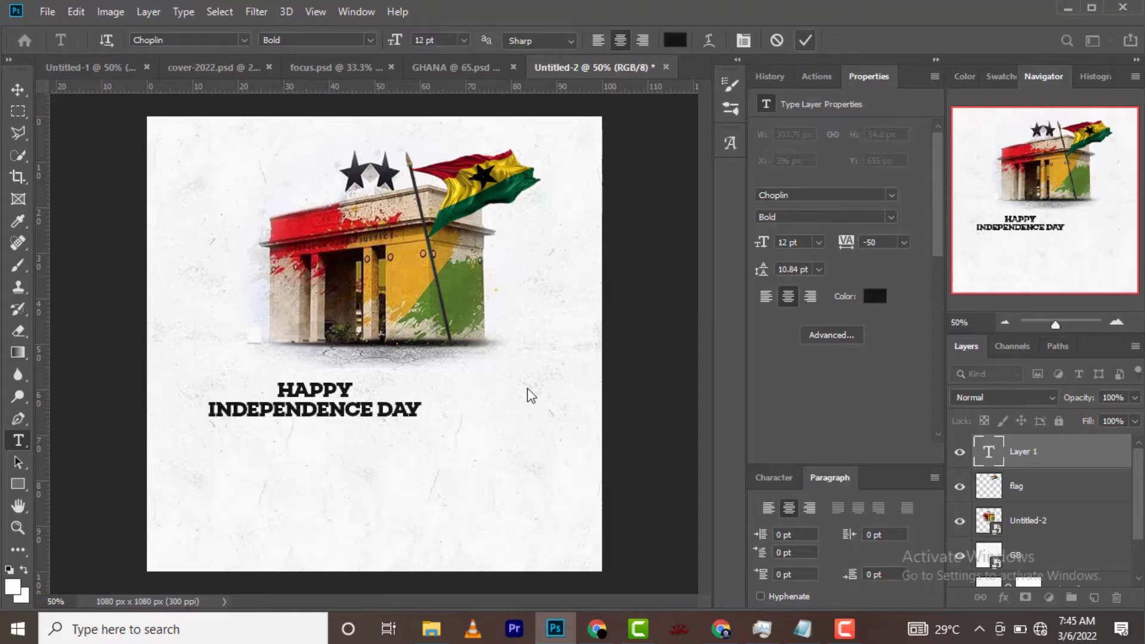
key("ctrl+Return")
key("v")
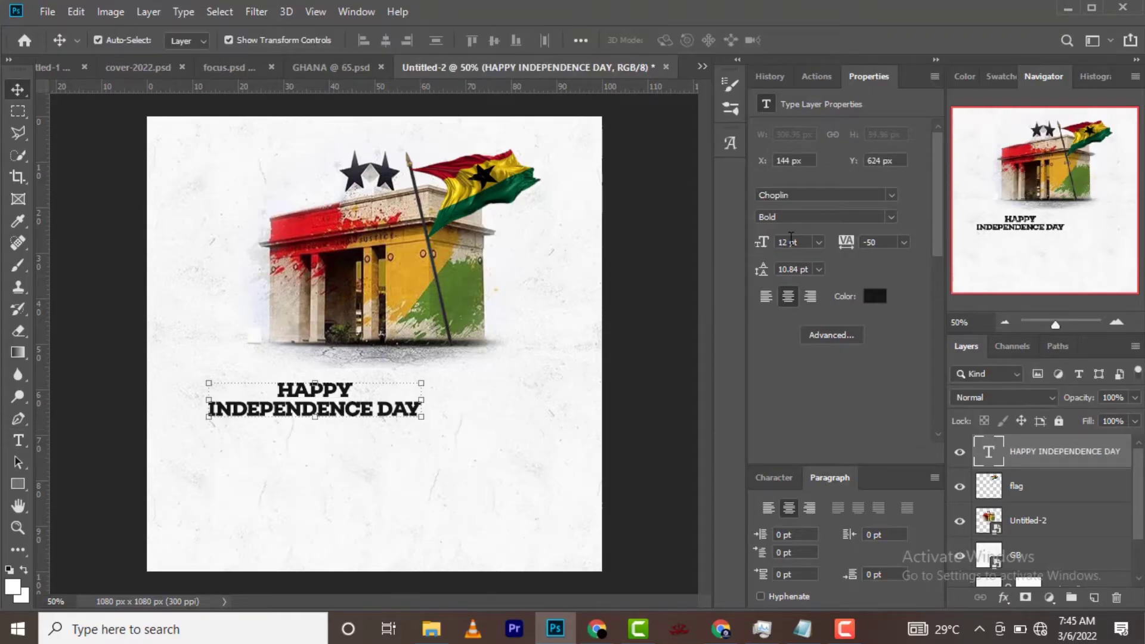
left_click(800, 241)
Step: Make the headline 16 pt with 14 pt leading, centred under the monument
type("65")
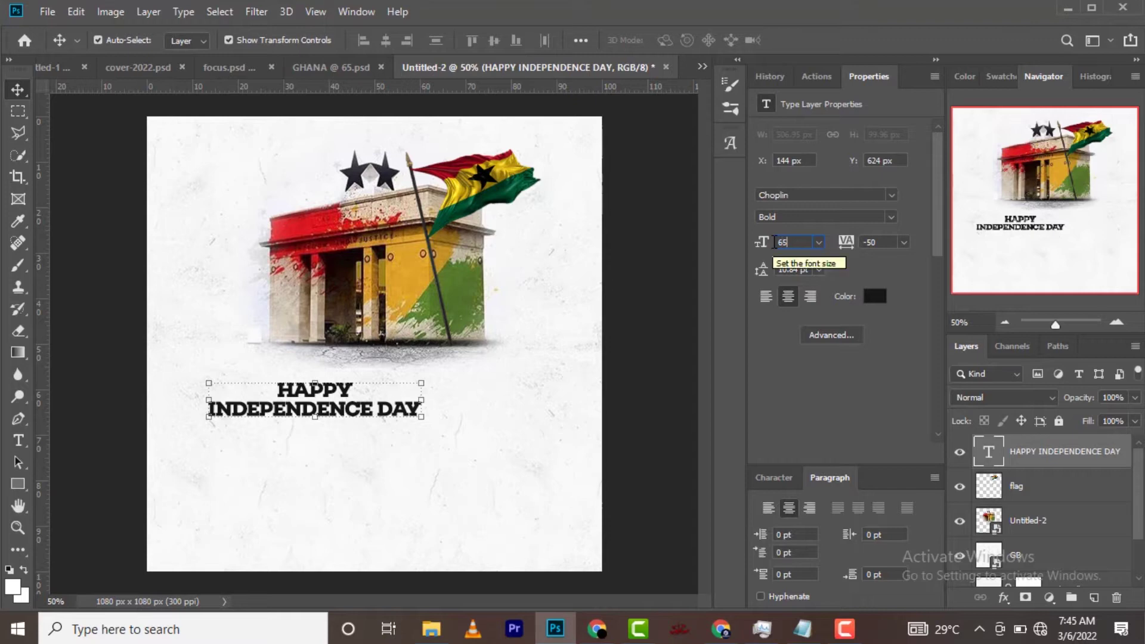
key("Tab")
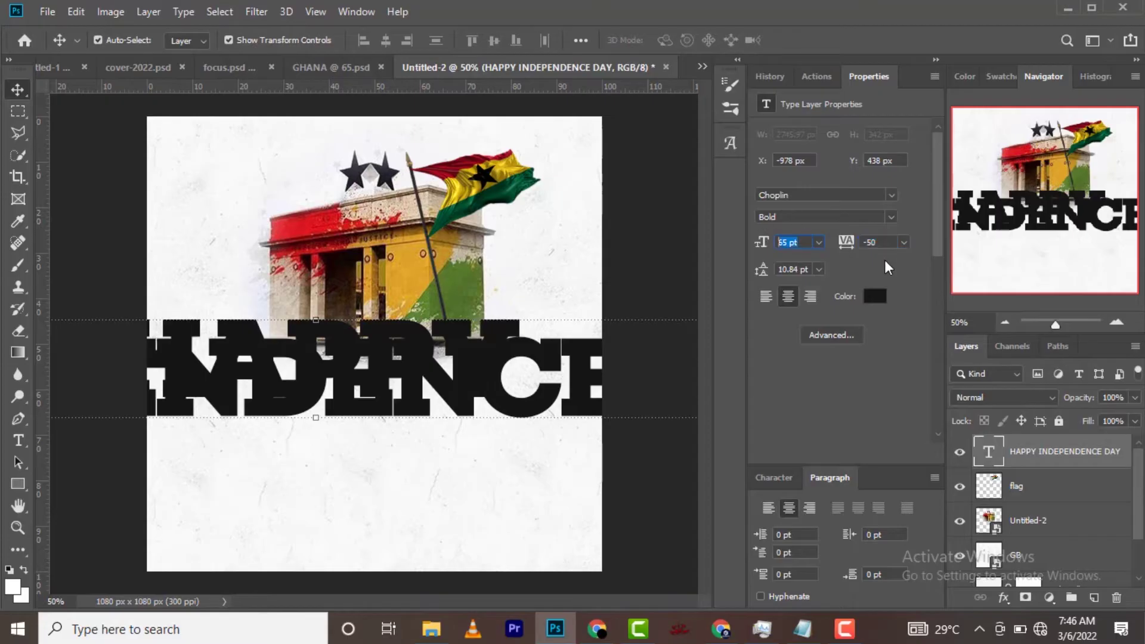
type("16")
key("Tab")
left_click(818, 270)
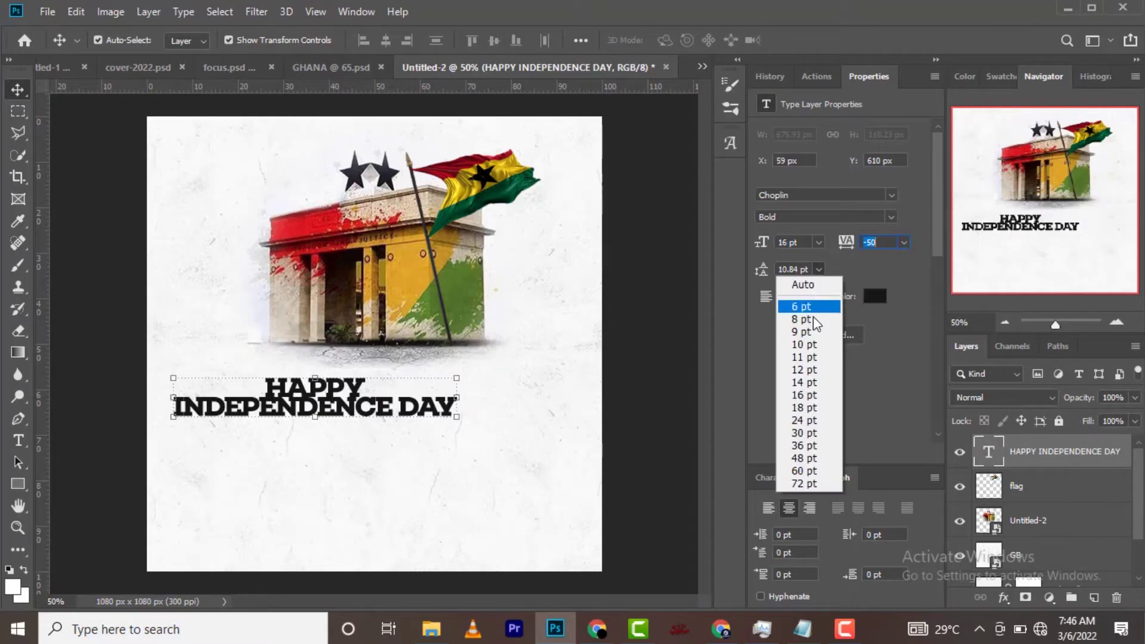
left_click(812, 381)
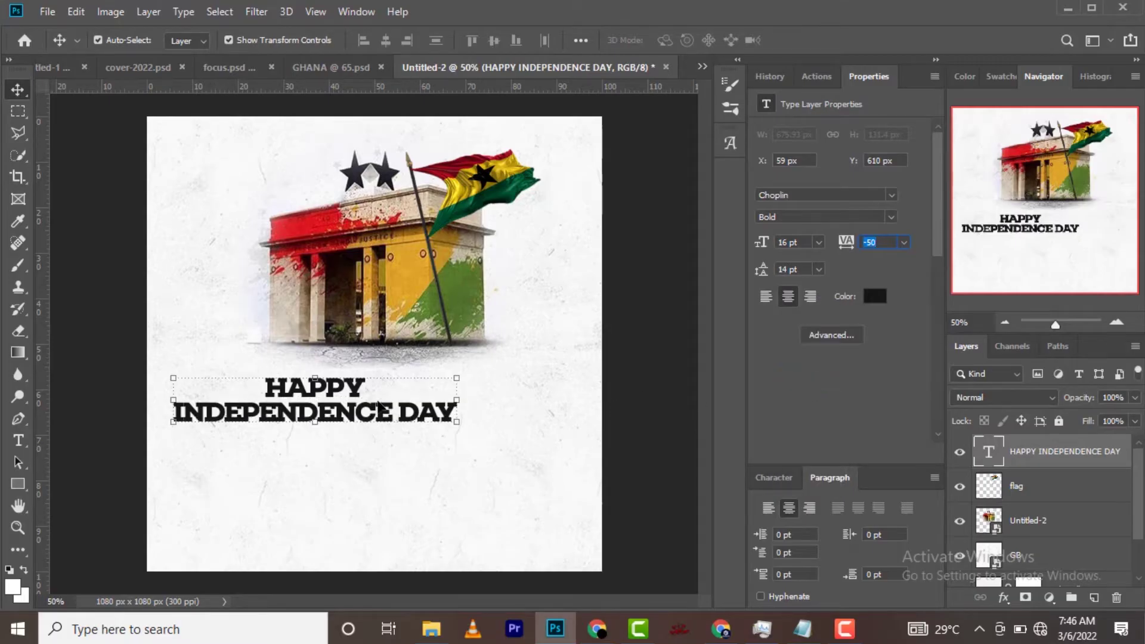
left_click_drag(391, 419, 432, 397)
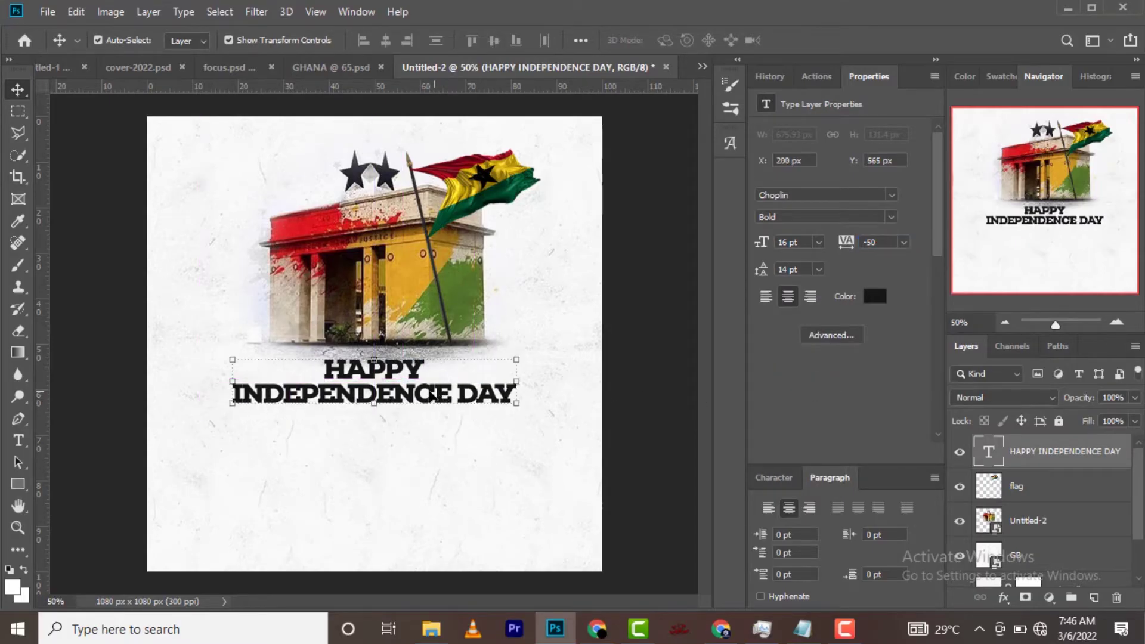
left_click(98, 40)
Step: Clear the selection and nudge the headline down slightly
key("ctrl+a")
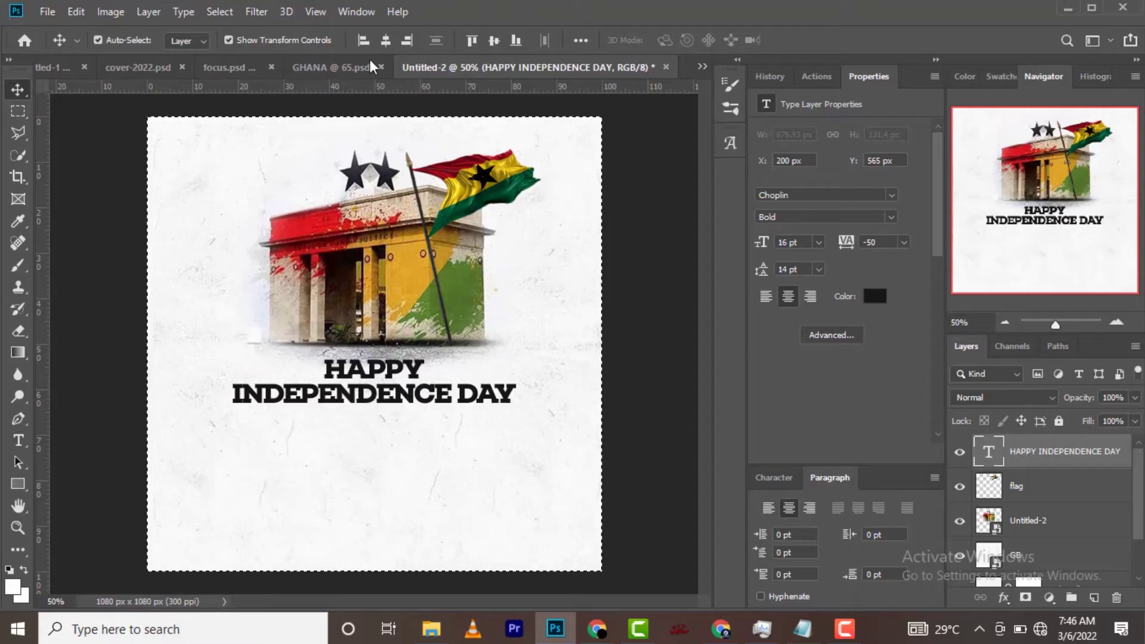
key("ctrl+d")
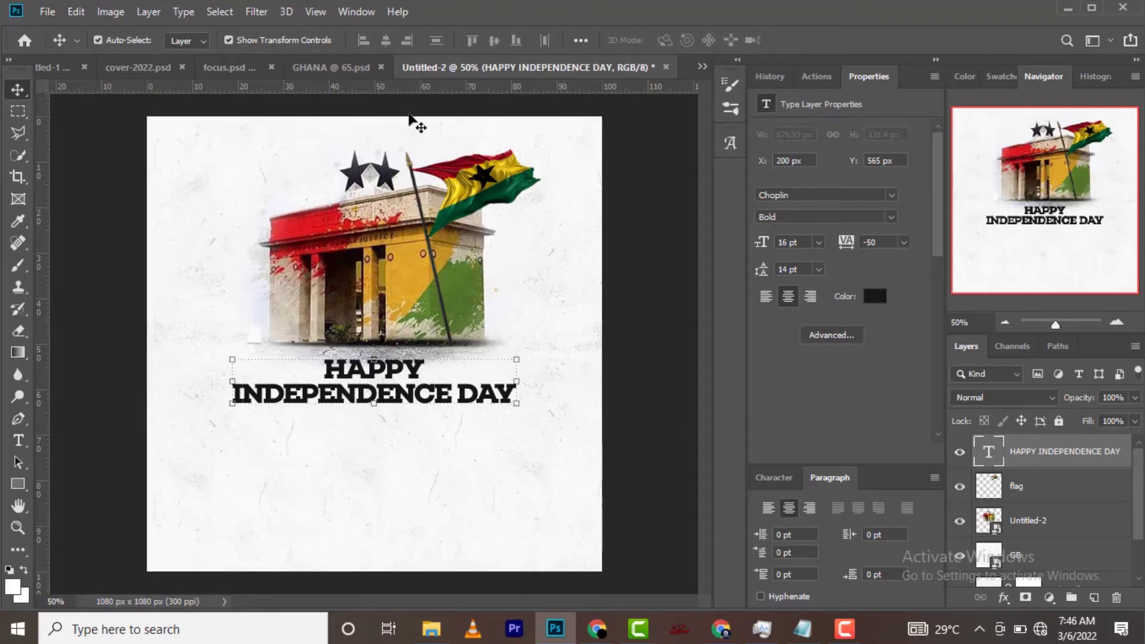
key("shift+Down")
key("Down")
key("Down")
key("Down")
key("Down")
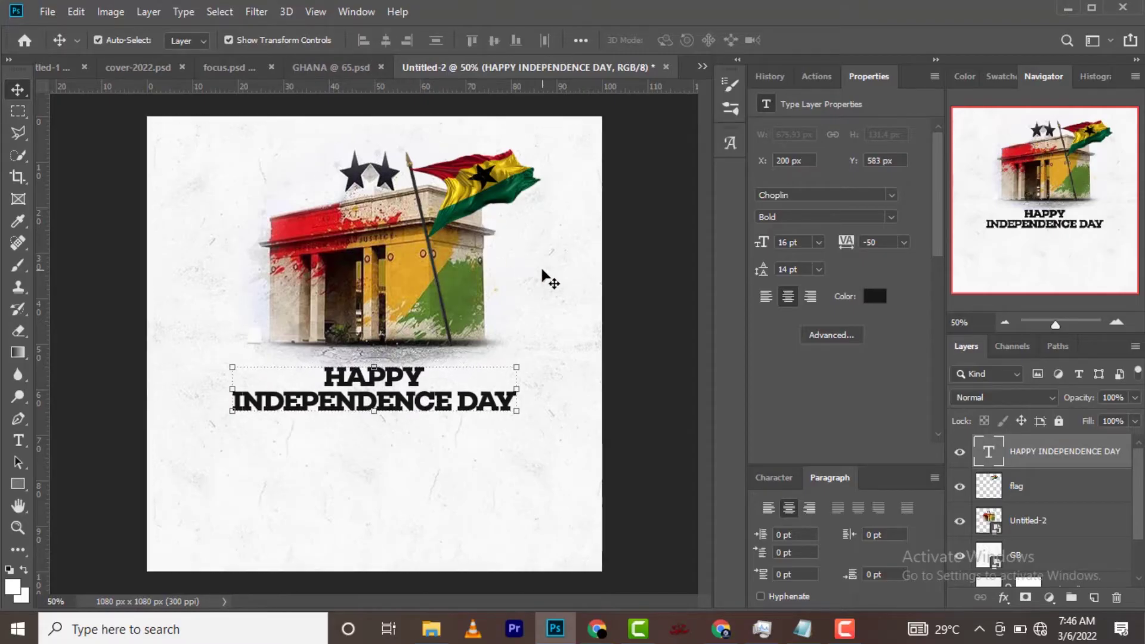
Step: Nudge the monument image upward in several steps
left_click(413, 280)
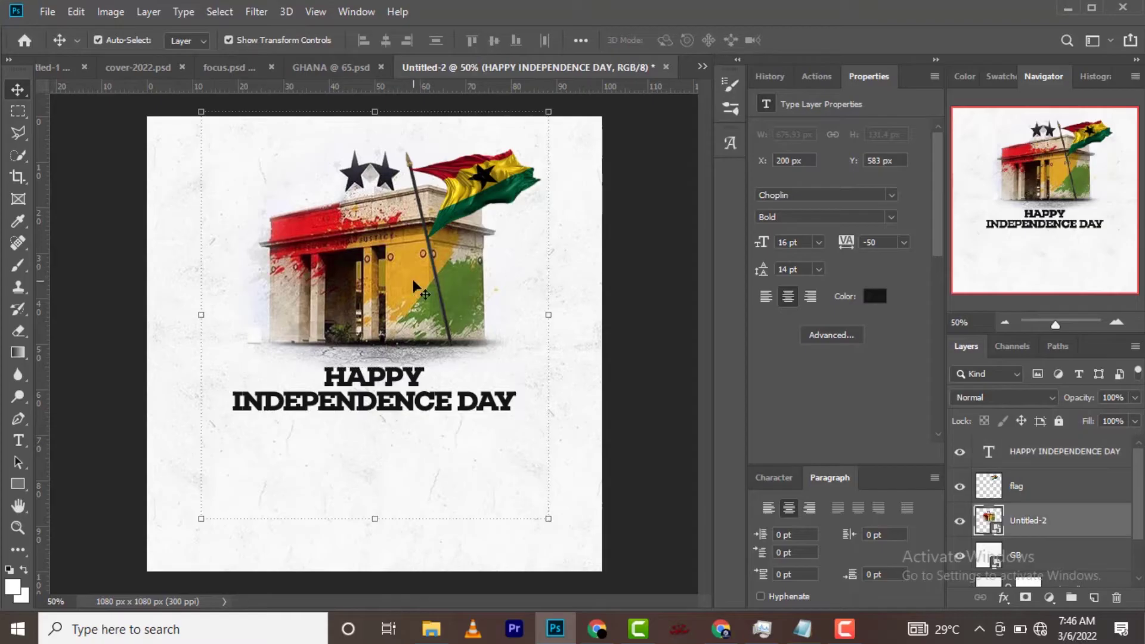
key("shift+Up")
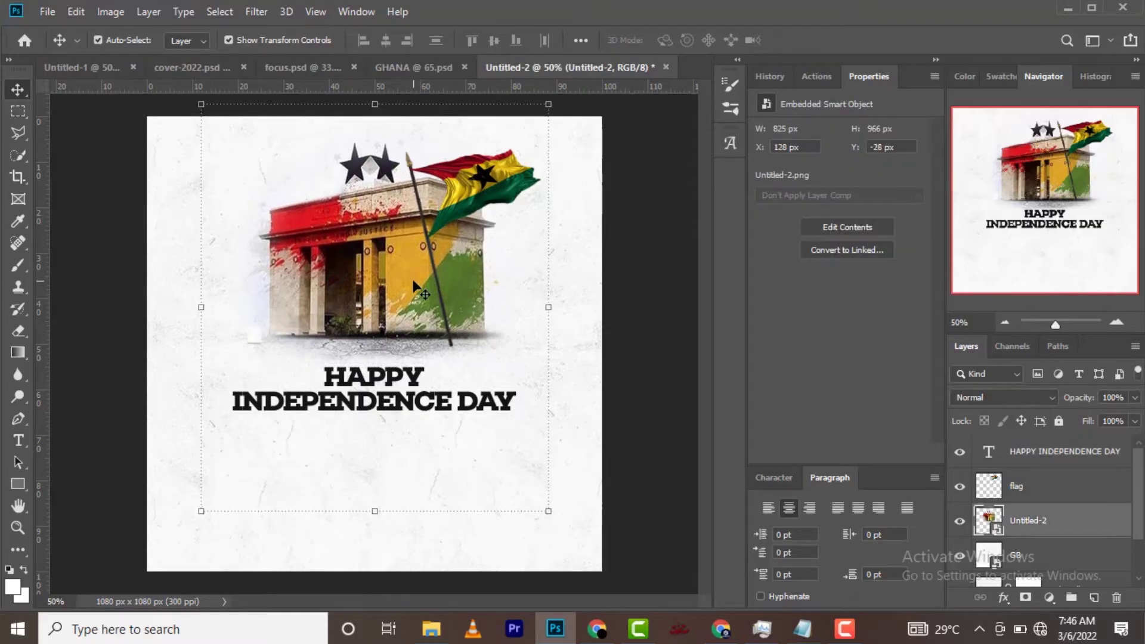
key("shift+Up")
key("Up")
key("Up")
key("shift+Up")
key("shift+Up")
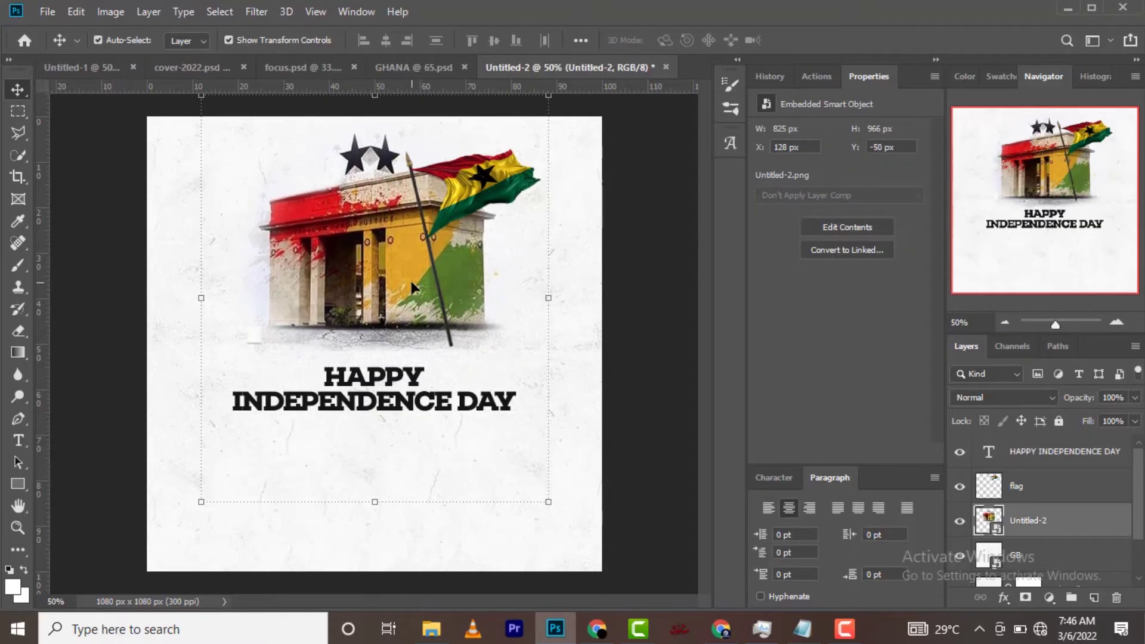
Step: Nudge the flag upward so it sits higher on the monument
left_click(483, 201)
key("shift+Up")
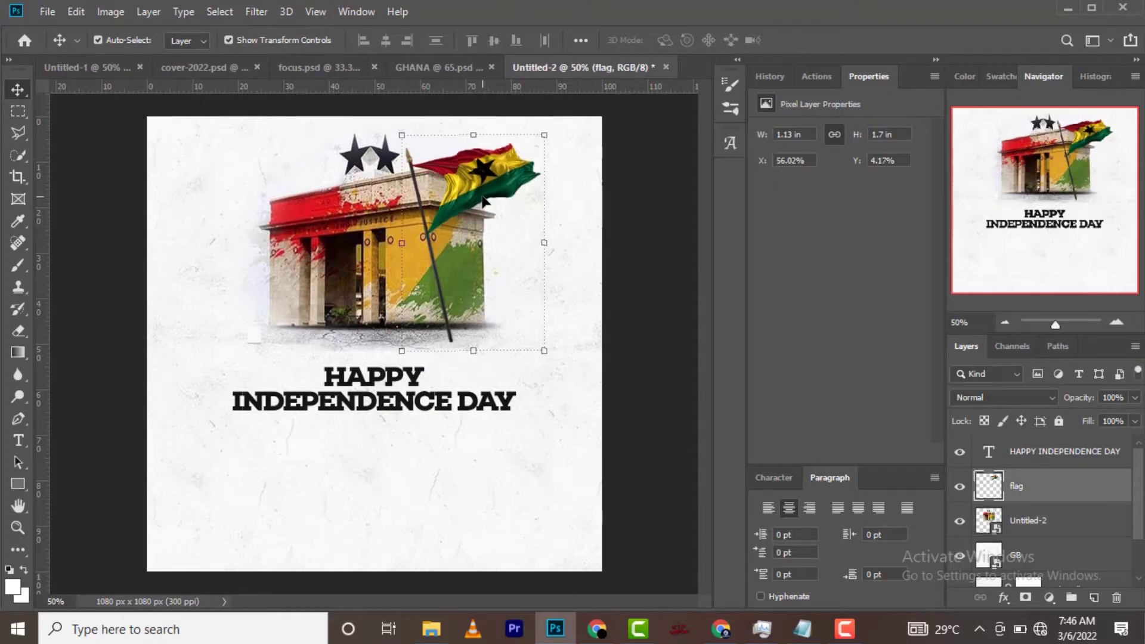
key("Up")
key("Up")
key("shift+Up")
key("Up")
key("Up")
key("Up")
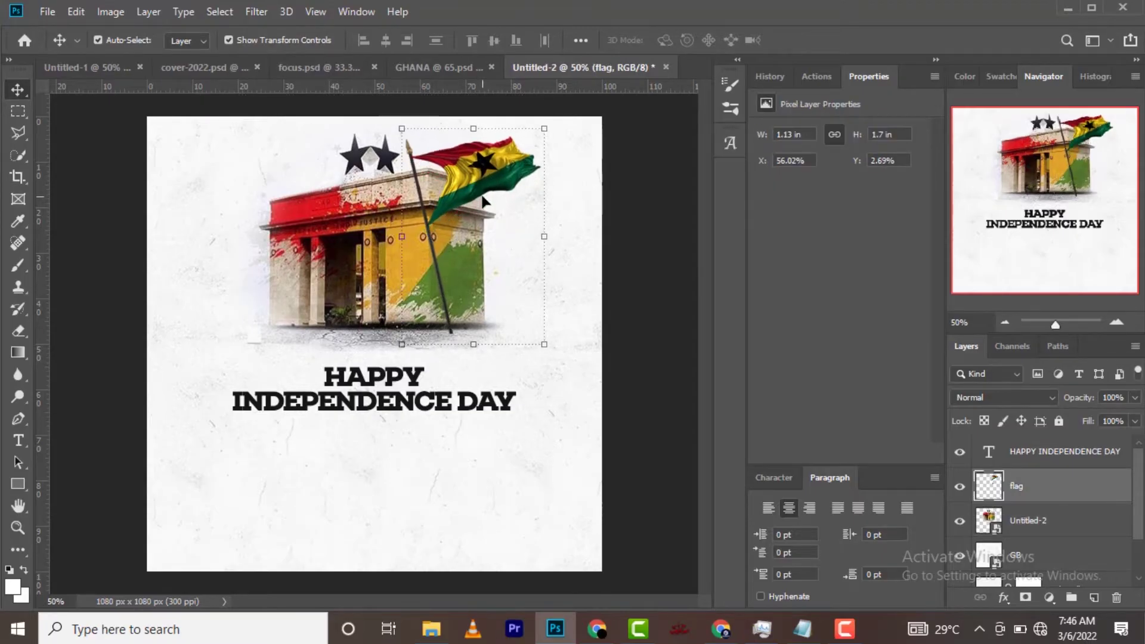
key("Up")
key("Up")
key("Up")
key("Up")
key("Up")
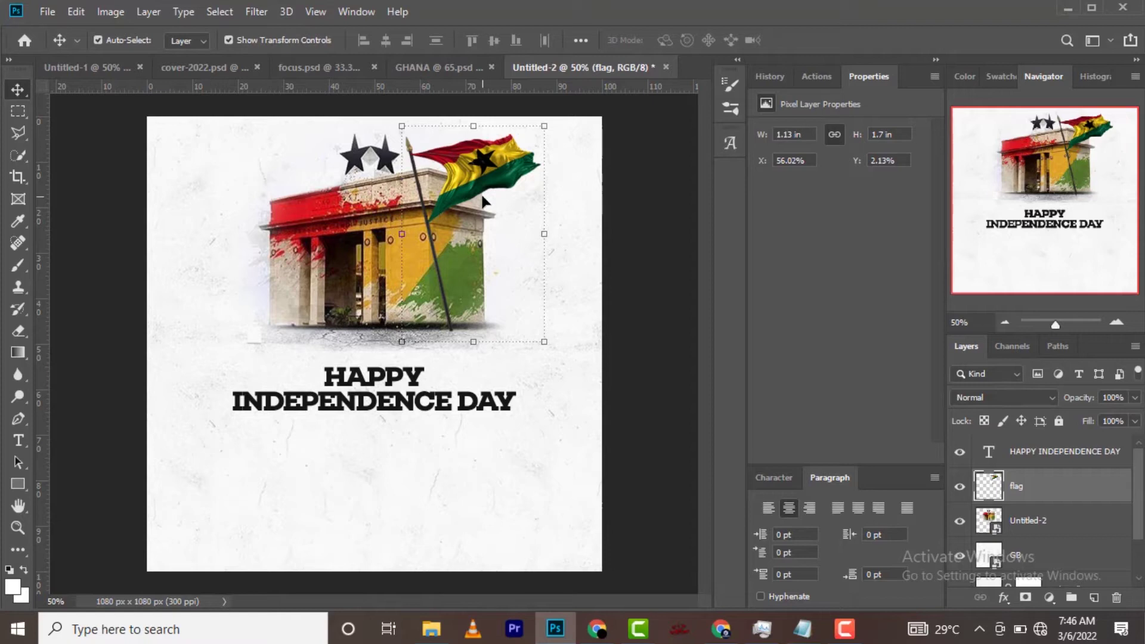
key("Up")
key("Up")
key("Up")
key("Up")
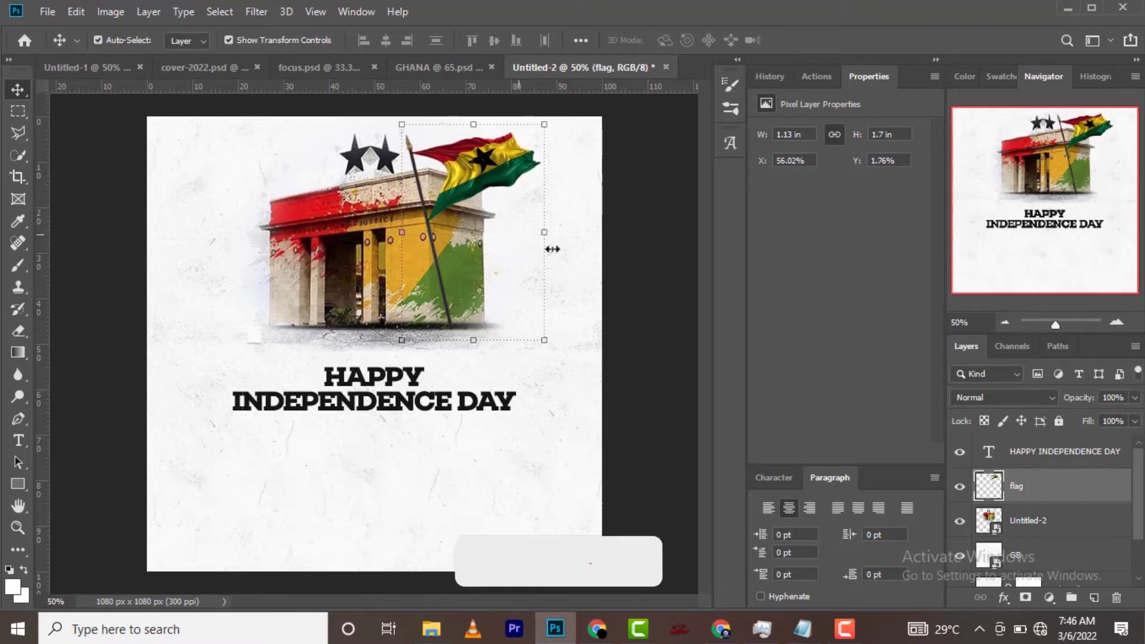
left_click(606, 383)
Step: Fine-tune the headline's vertical position to X 200 px, Y 559 px
left_click(476, 399)
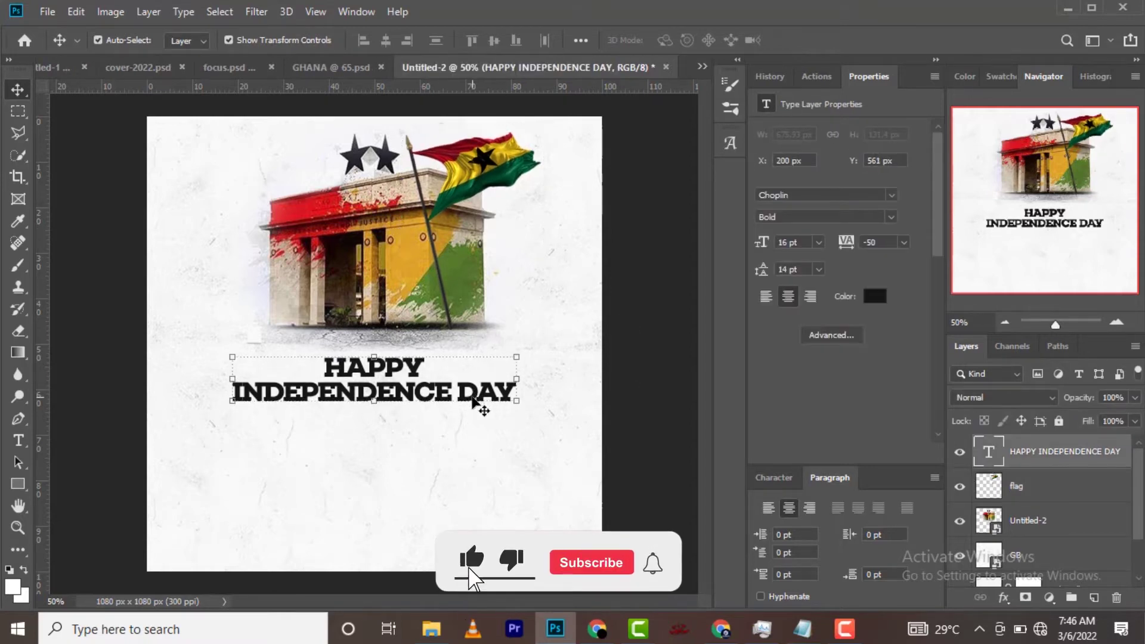
key("Up")
key("Up")
key("Up")
key("Up")
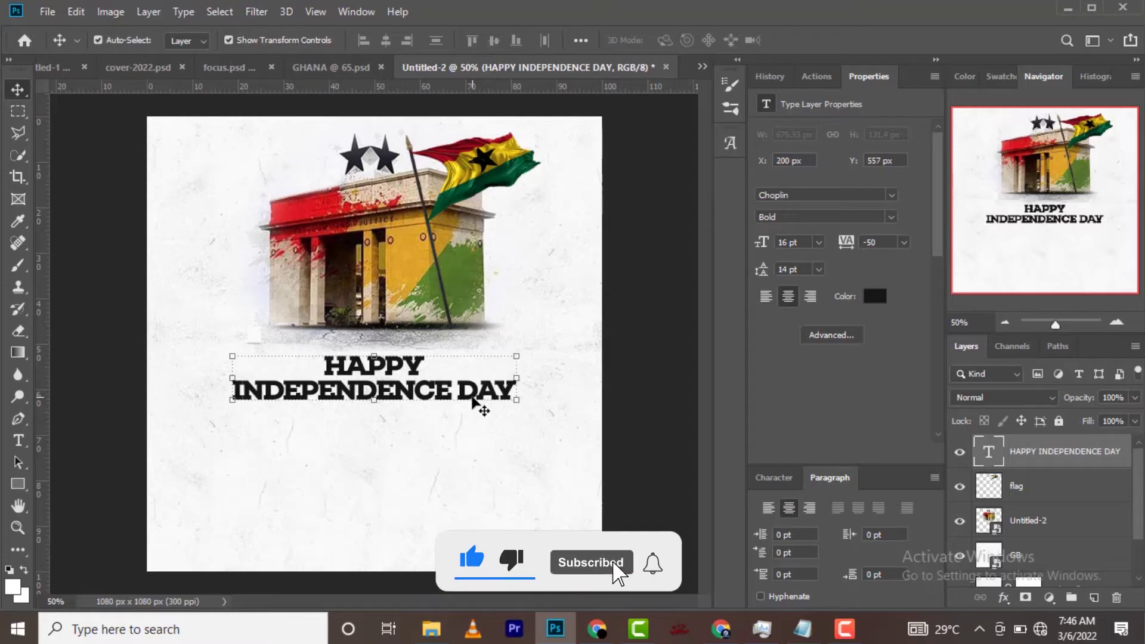
key("Down")
key("Down")
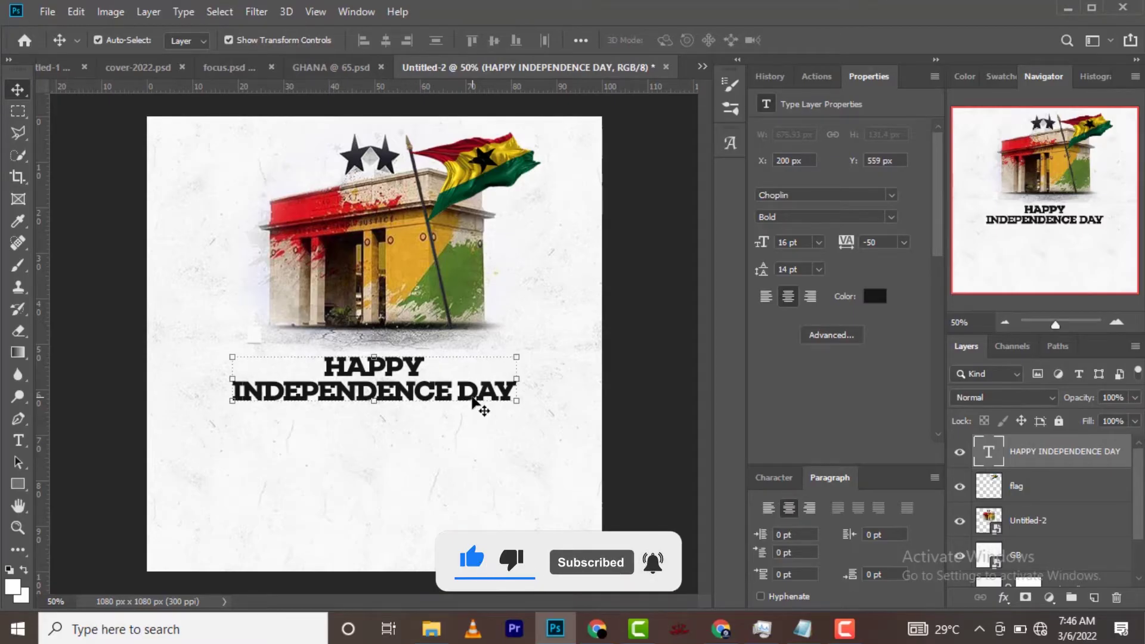
key("Up")
key("Up")
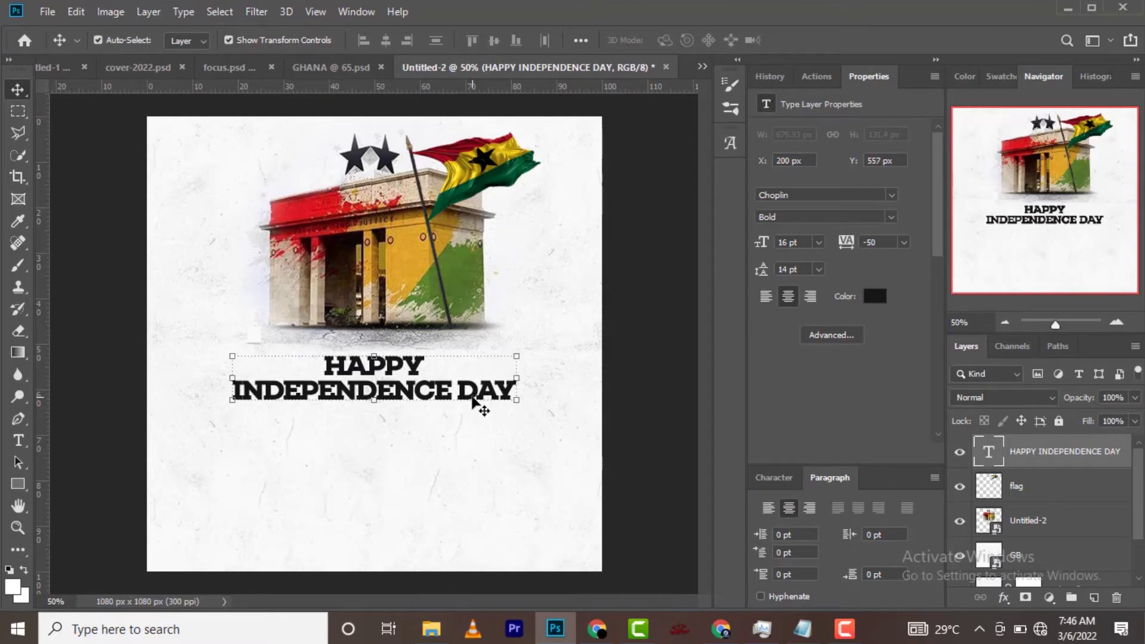
key("Down")
key("Down")
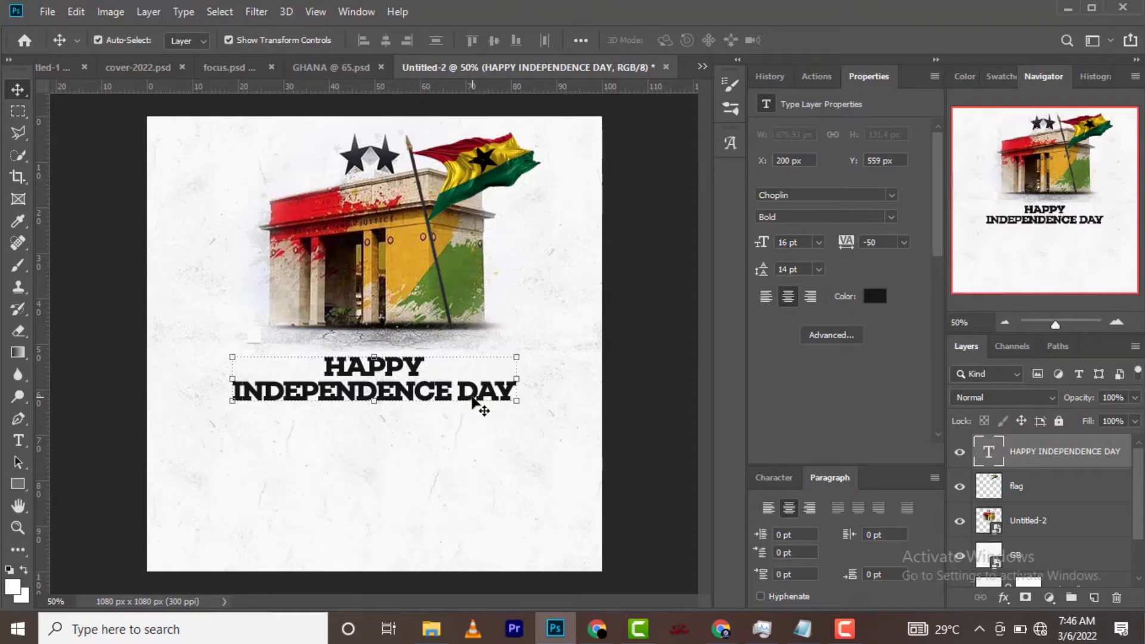
Step: Add a Medium-weight '6' text layer below the headline
key("t")
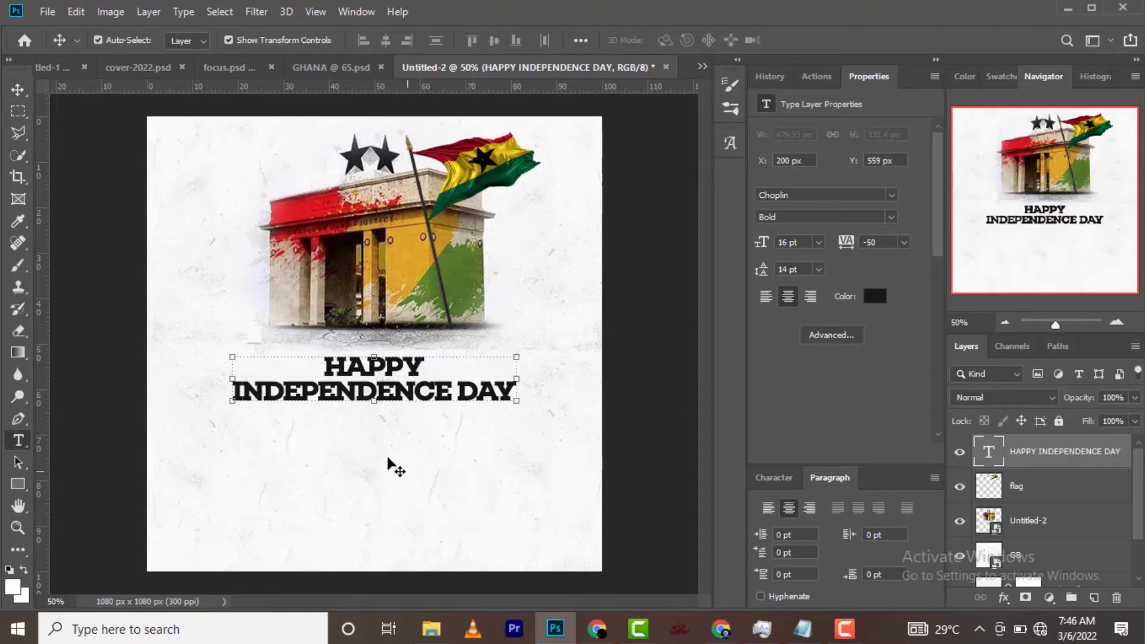
left_click(348, 424)
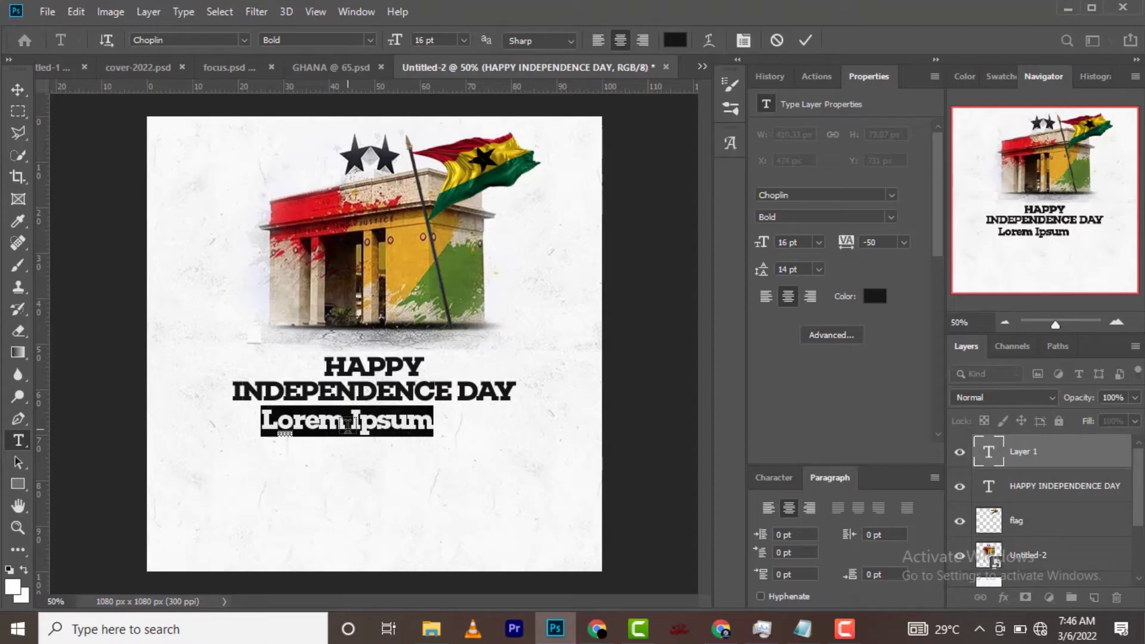
type("6")
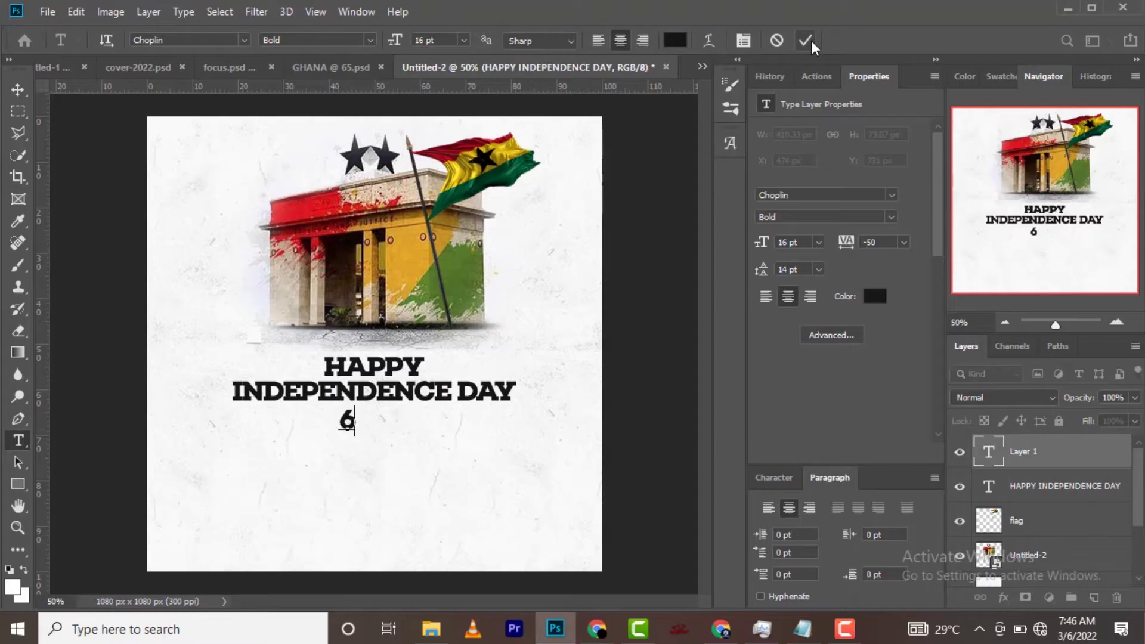
left_click(806, 41)
left_click(890, 219)
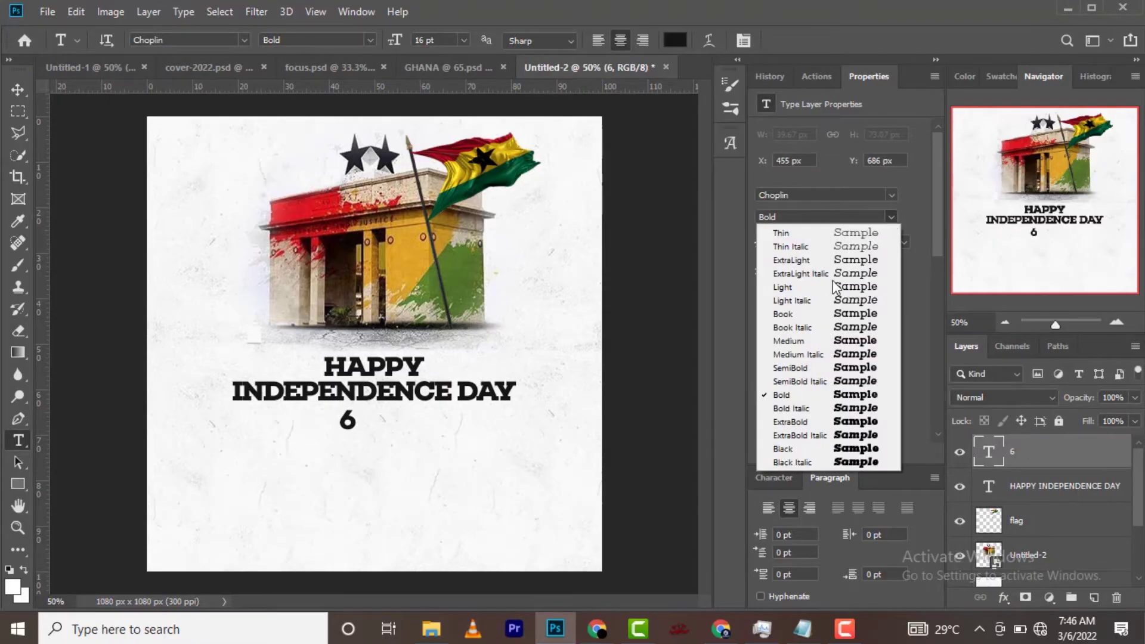
left_click(799, 340)
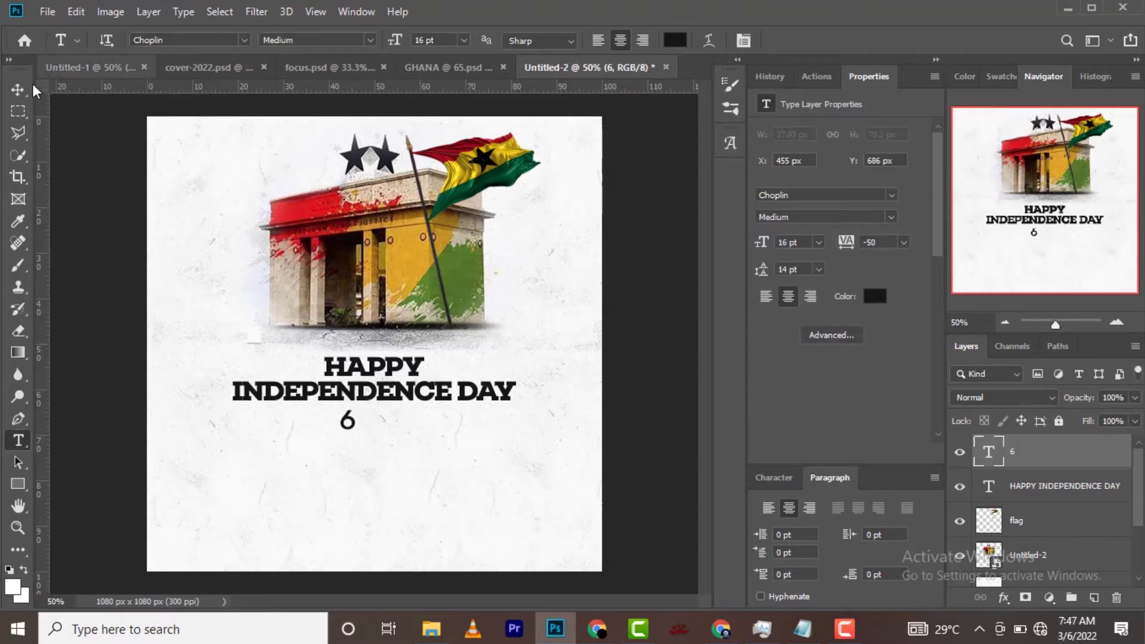
Step: Nudge the 6 down and enlarge it to about 152%
left_click(18, 90)
key("Down")
key("Down")
key("Down")
key("Down")
key("Down")
key("Down")
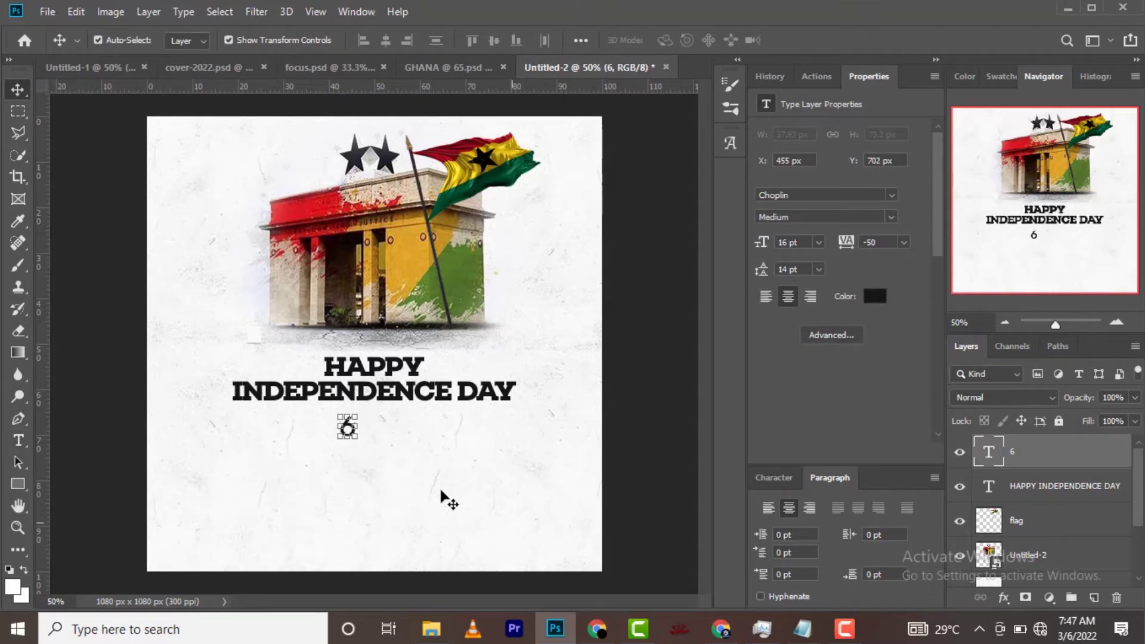
left_click_drag(357, 440, 364, 459)
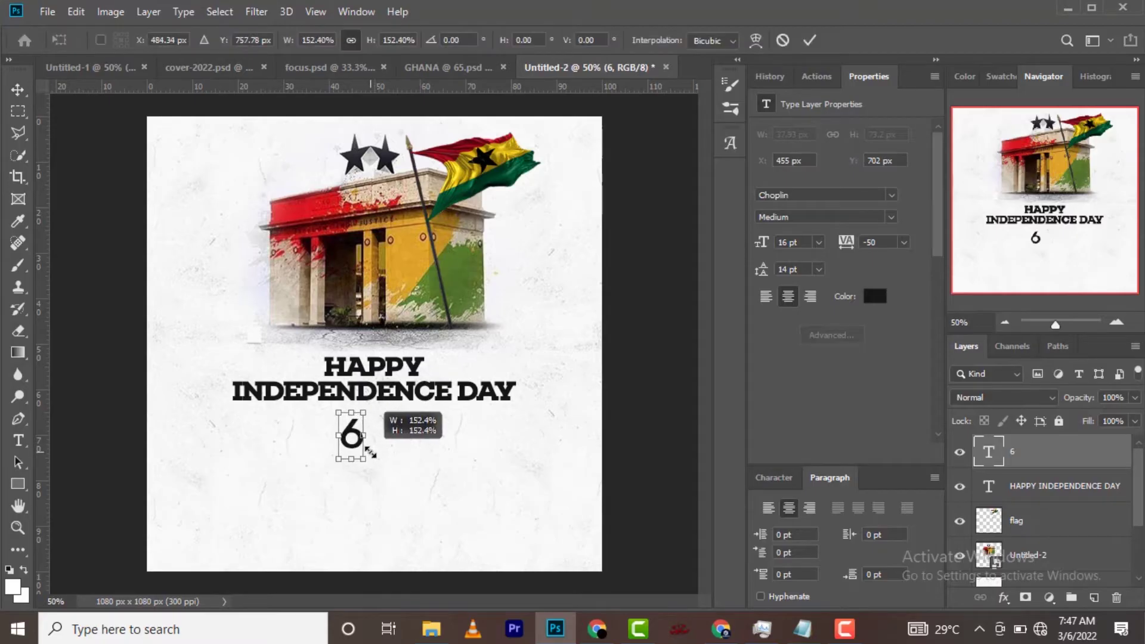
left_click(809, 42)
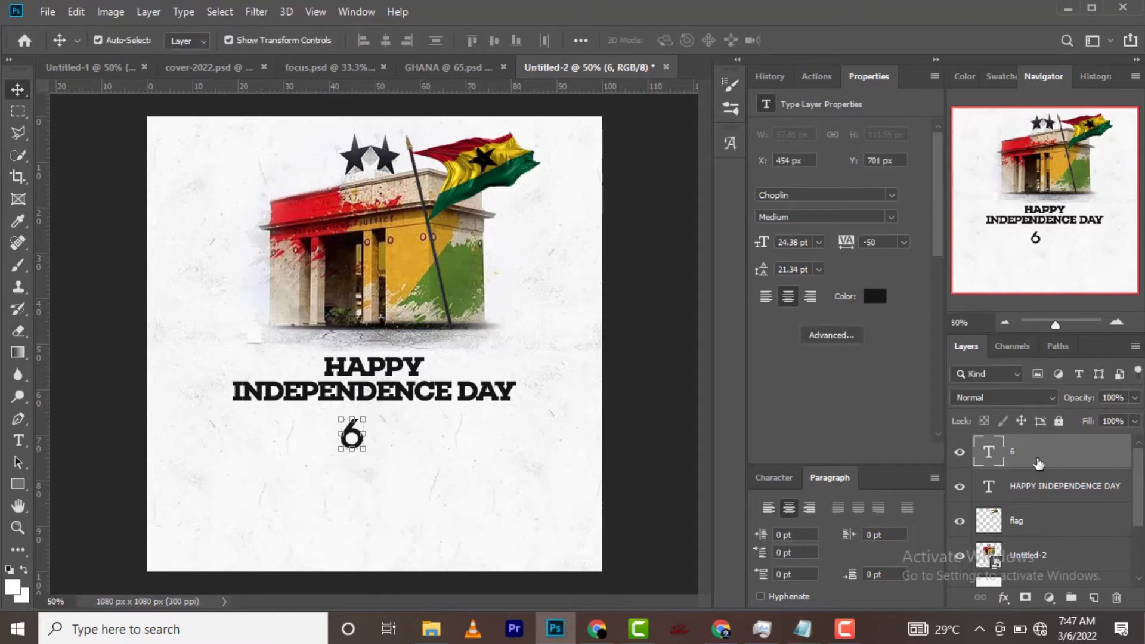
Step: Duplicate the 6, shift the copy right, and change it to '5'
key("ctrl+j")
key("shift+Right")
key("shift+Right")
key("shift+Right")
key("shift+Right")
key("shift+Right")
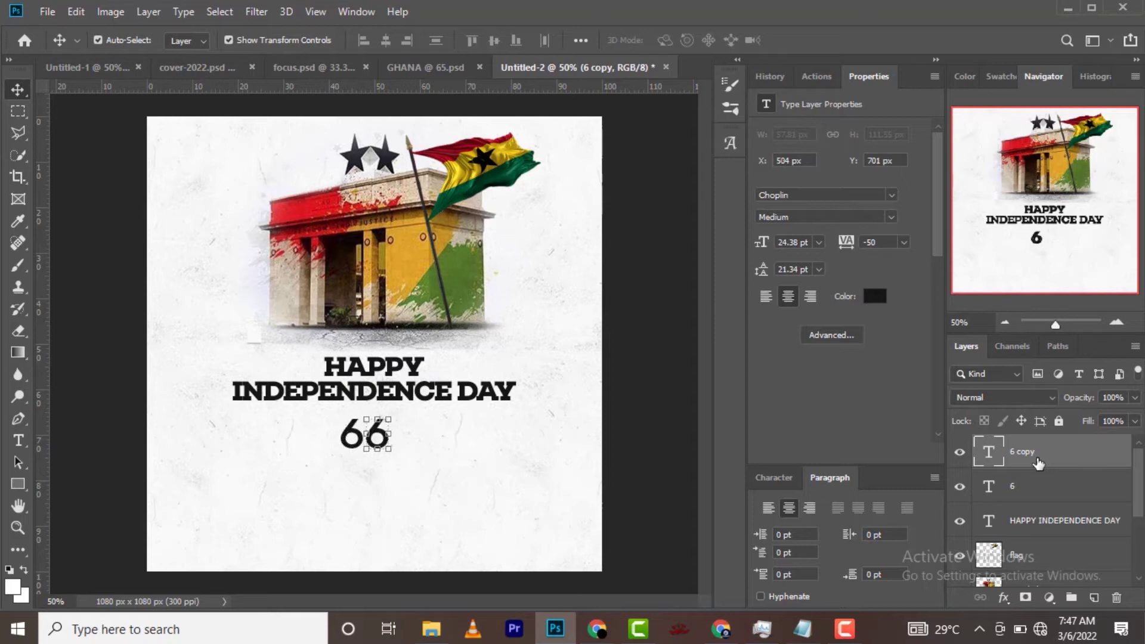
key("shift+Right")
key("shift+Right")
key("t")
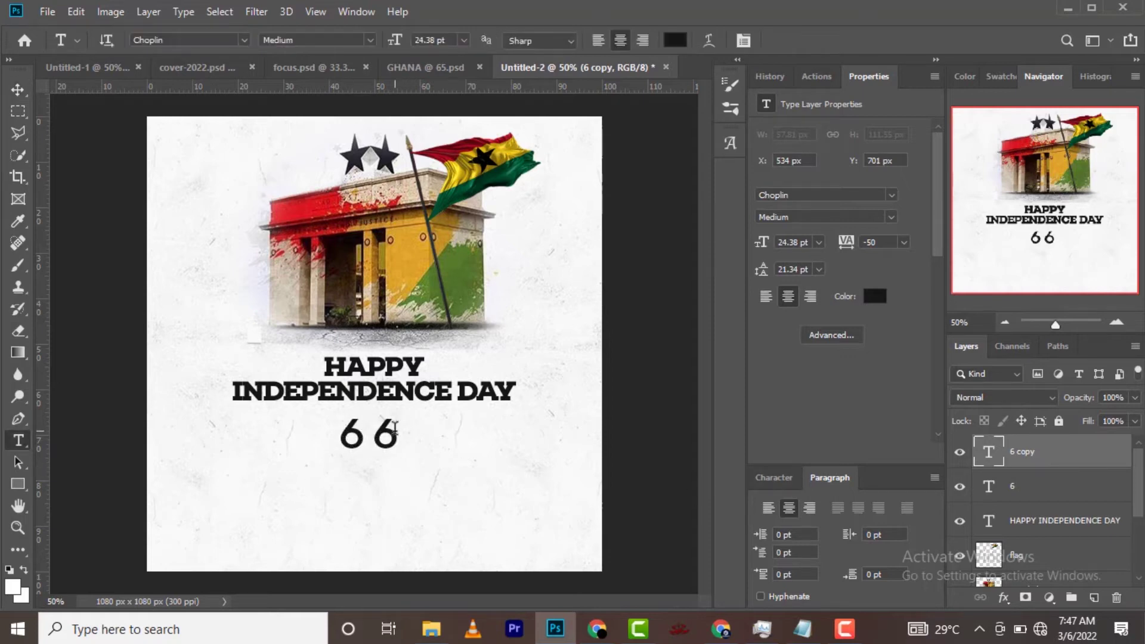
left_click(394, 427)
key("BackSpace")
type("5")
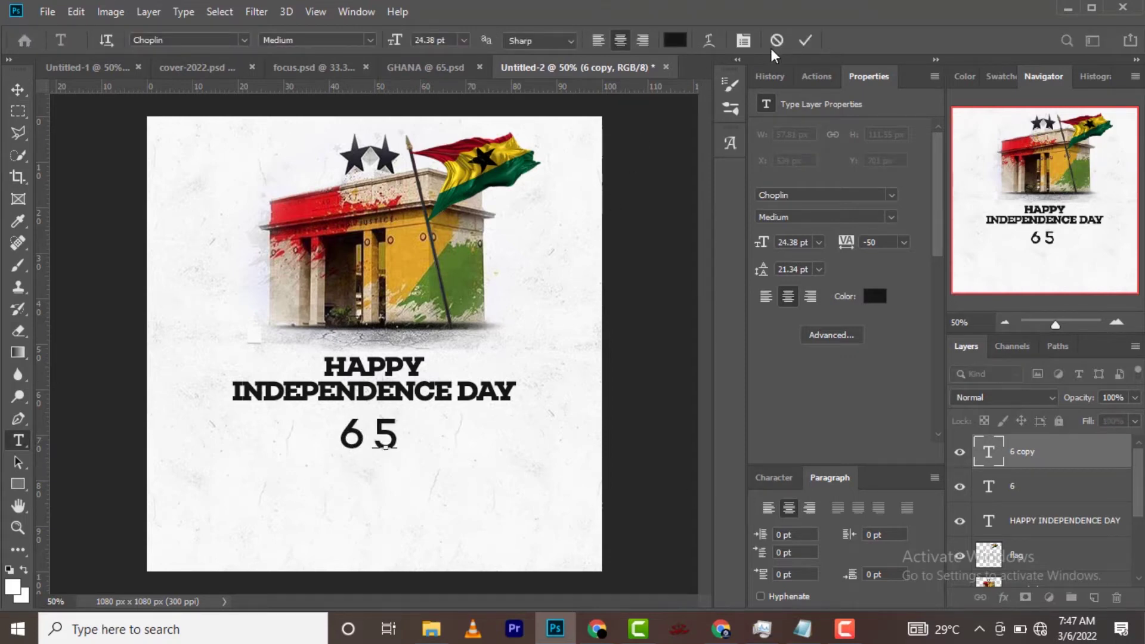
left_click(805, 40)
Step: Nudge the 5 left and lower to overlap the 6, then group both as Group 1
left_click(19, 90)
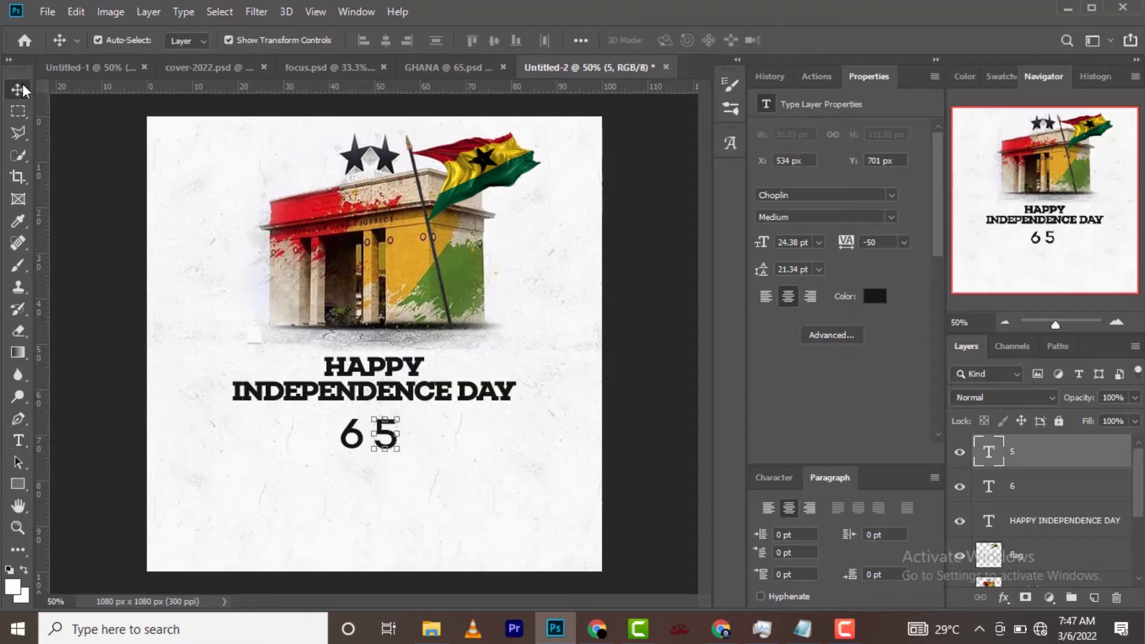
key("Left")
key("Left")
key("Left")
key("Left")
key("Left")
key("Left")
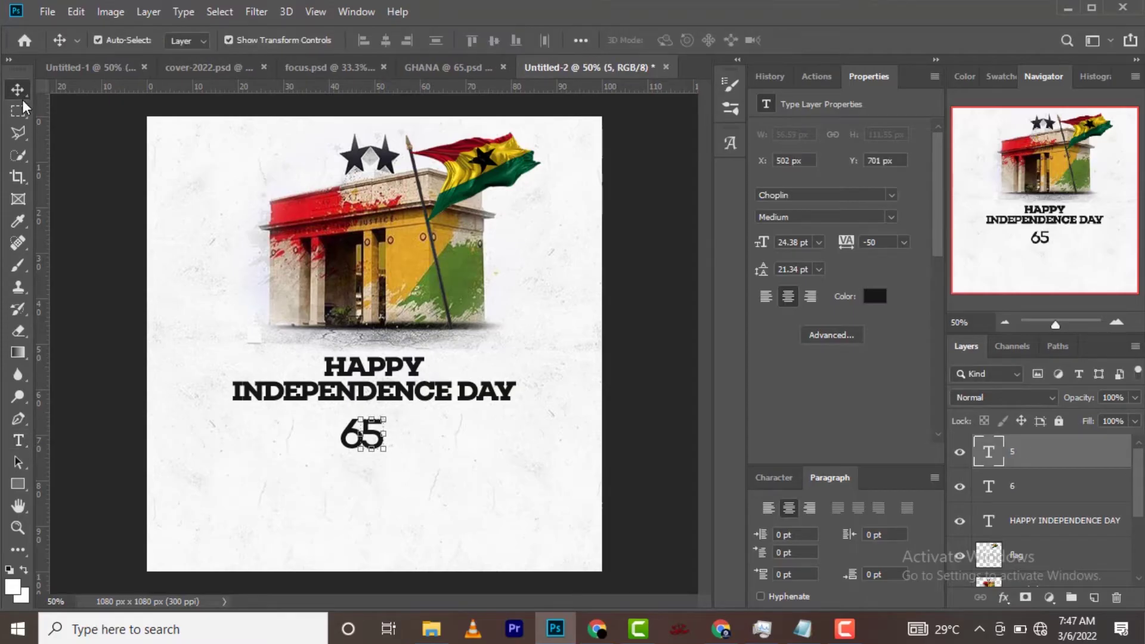
key("Left")
key("Left")
key("Left")
key("Left")
key("Left")
key("Left")
key("Left")
key("Left")
key("Left")
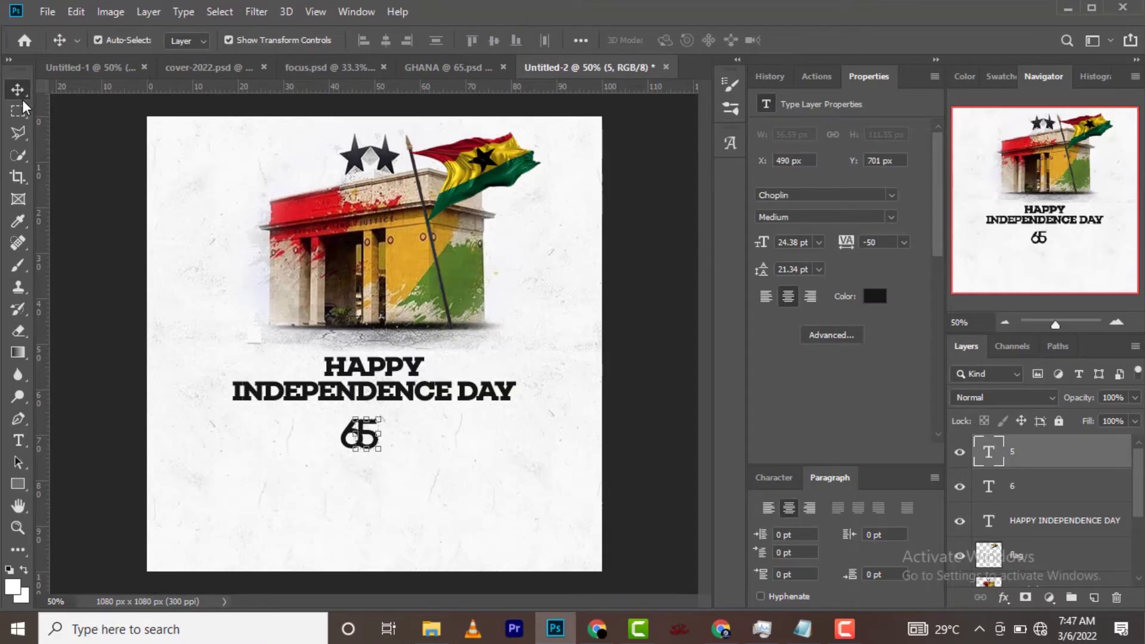
key("Down")
key("Down")
key("Down")
key("Down")
key("Down")
key("Down")
key("Down")
key("Down")
key("Down")
key("Down")
key("Down")
key("Down")
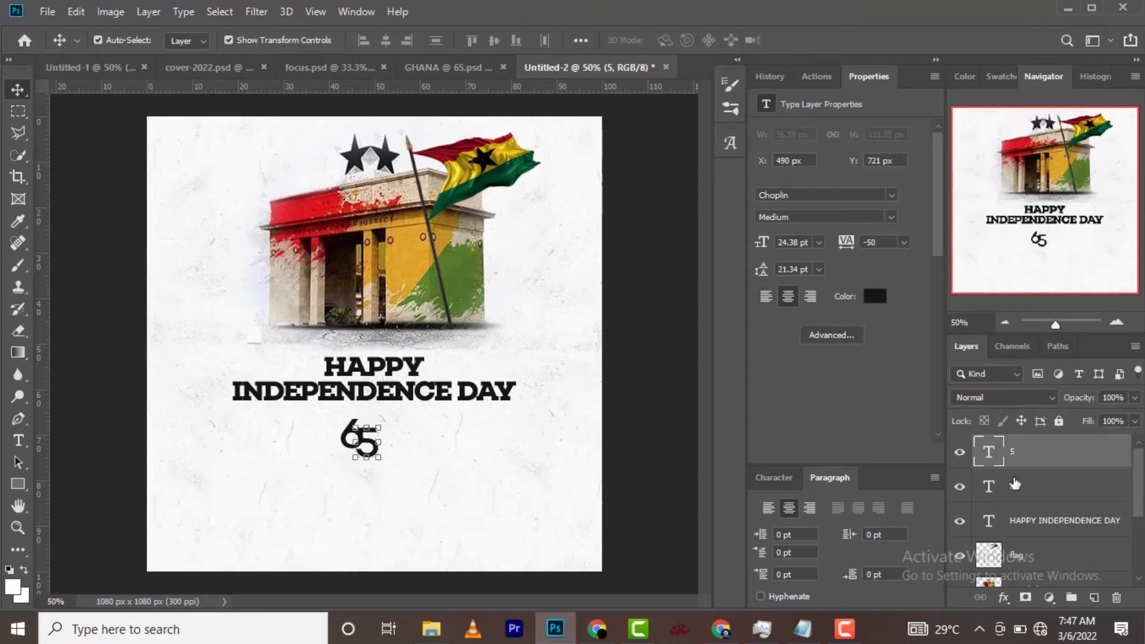
left_click(1042, 493, "ctrl")
key("ctrl+g")
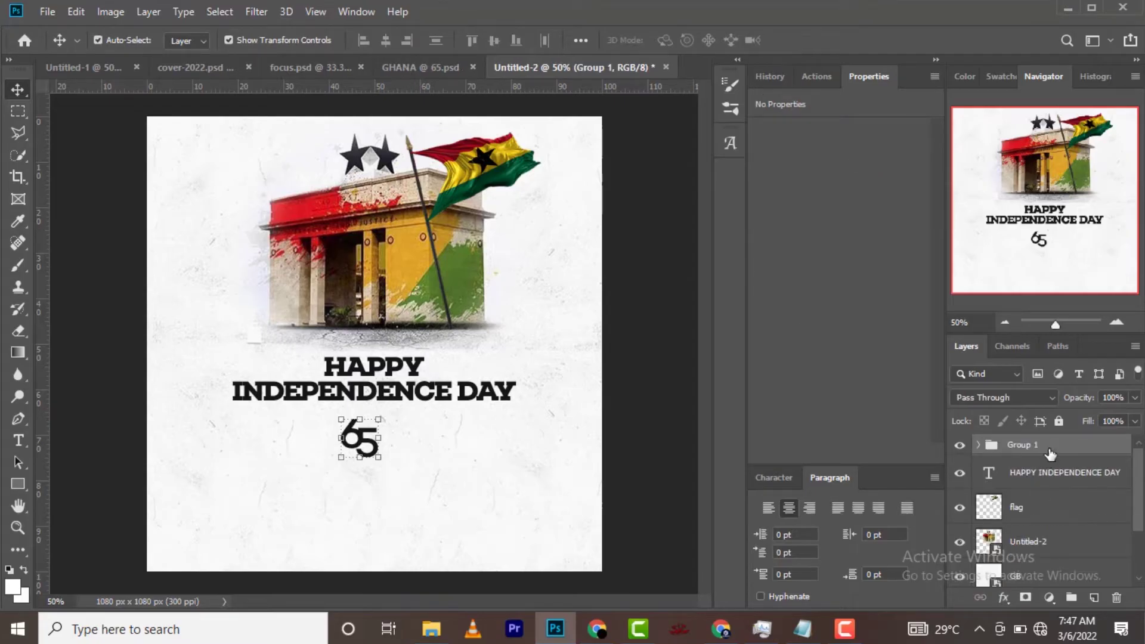
Step: Duplicate Group 1, hide the original, and merge the copy into one layer
left_click_drag(1053, 456, 1095, 597)
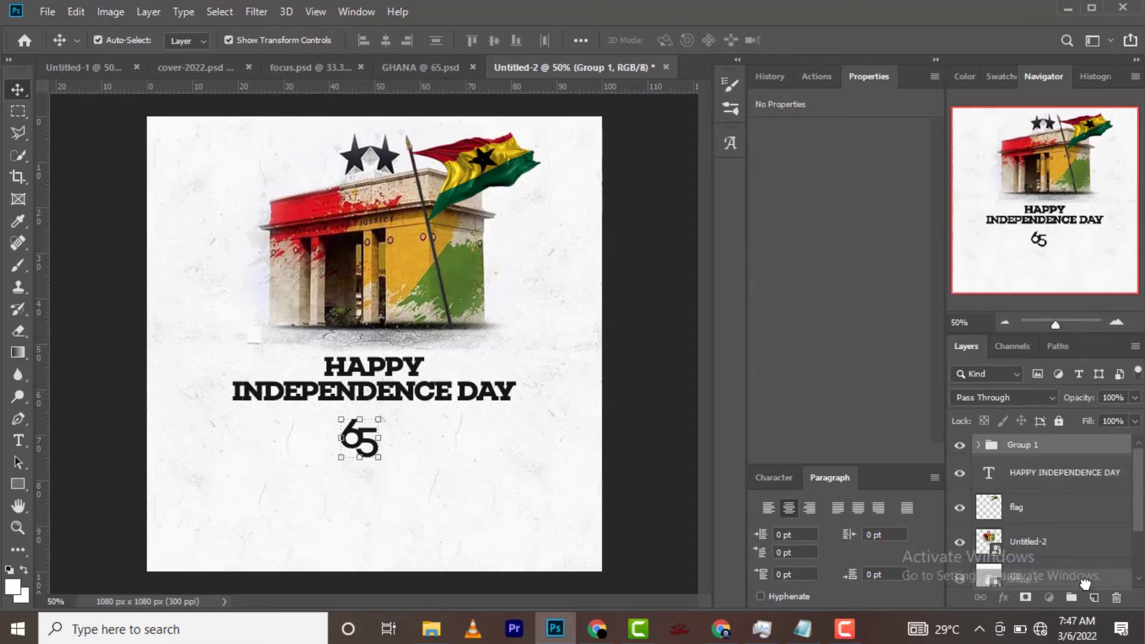
left_click(959, 466)
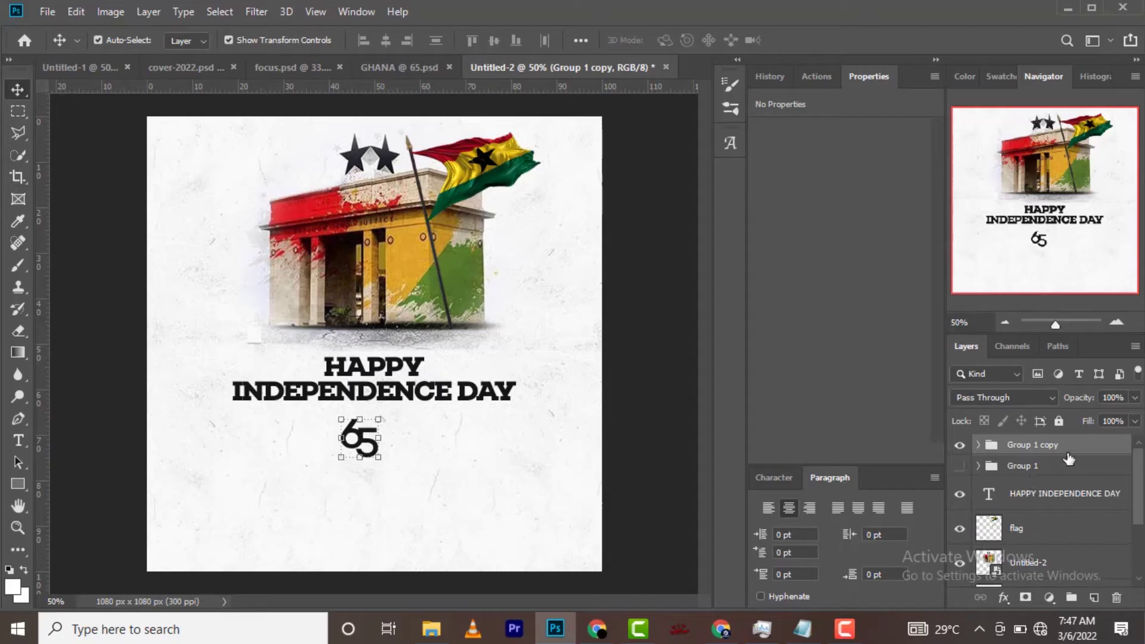
right_click(1036, 450)
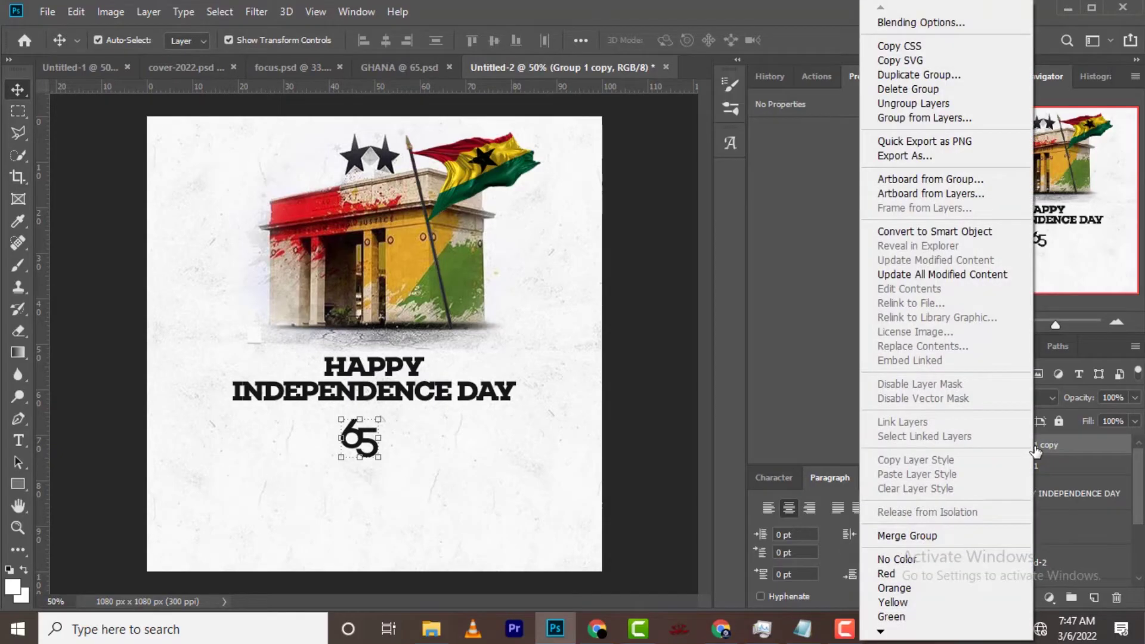
left_click(982, 535)
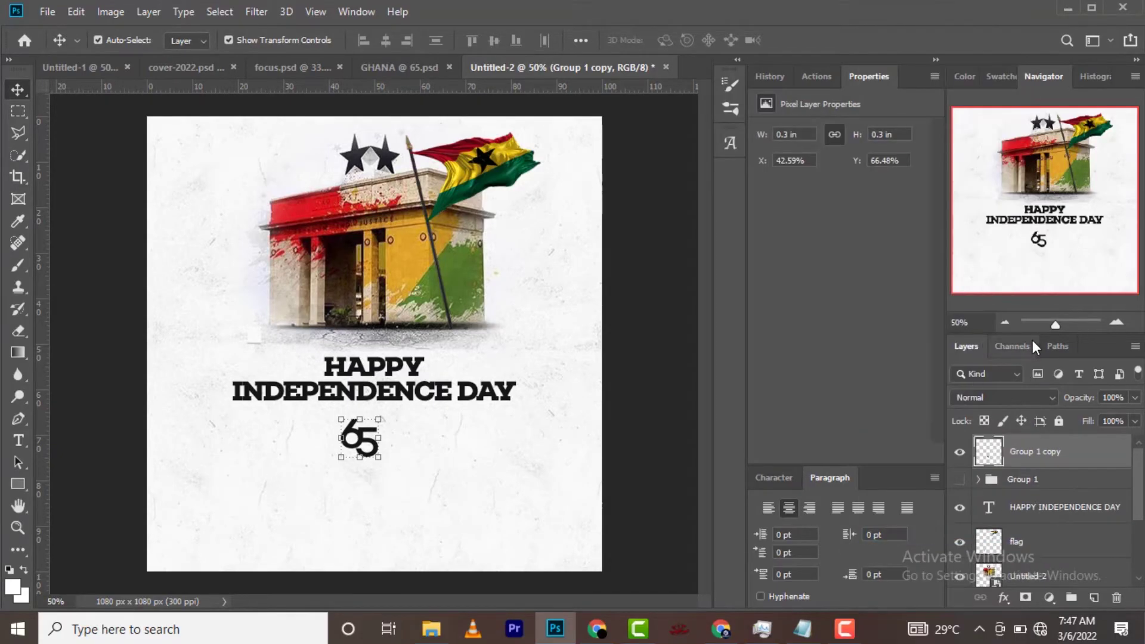
Step: Zoom in on the headline and 65, then select the faded GB background layer
left_click_drag(1060, 327, 1061, 325)
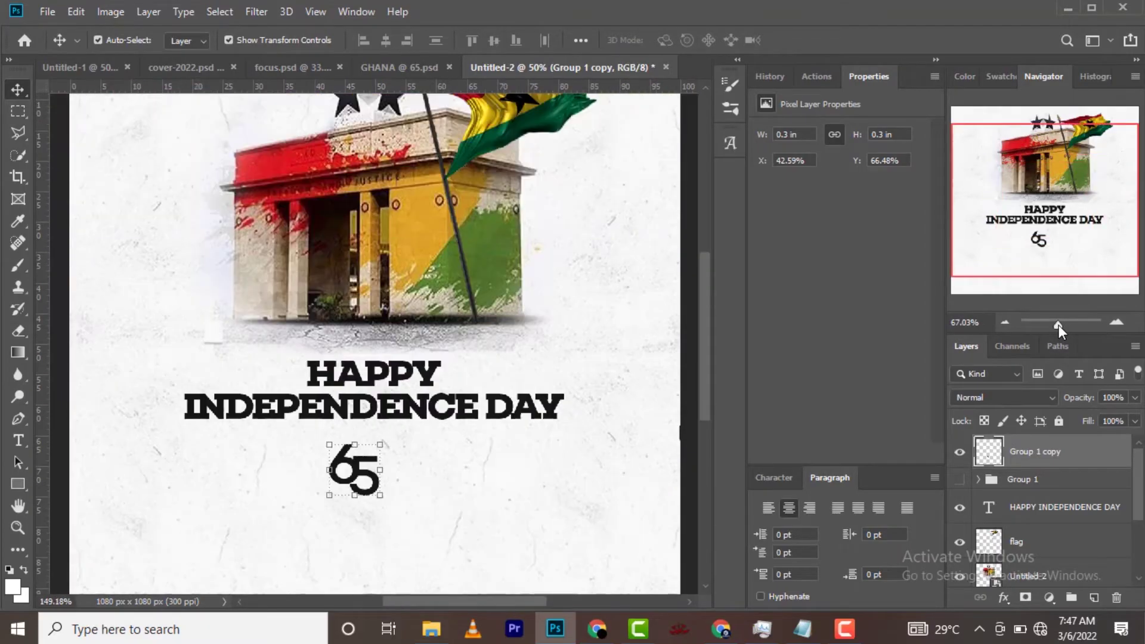
scroll(410, 362, "down", 3)
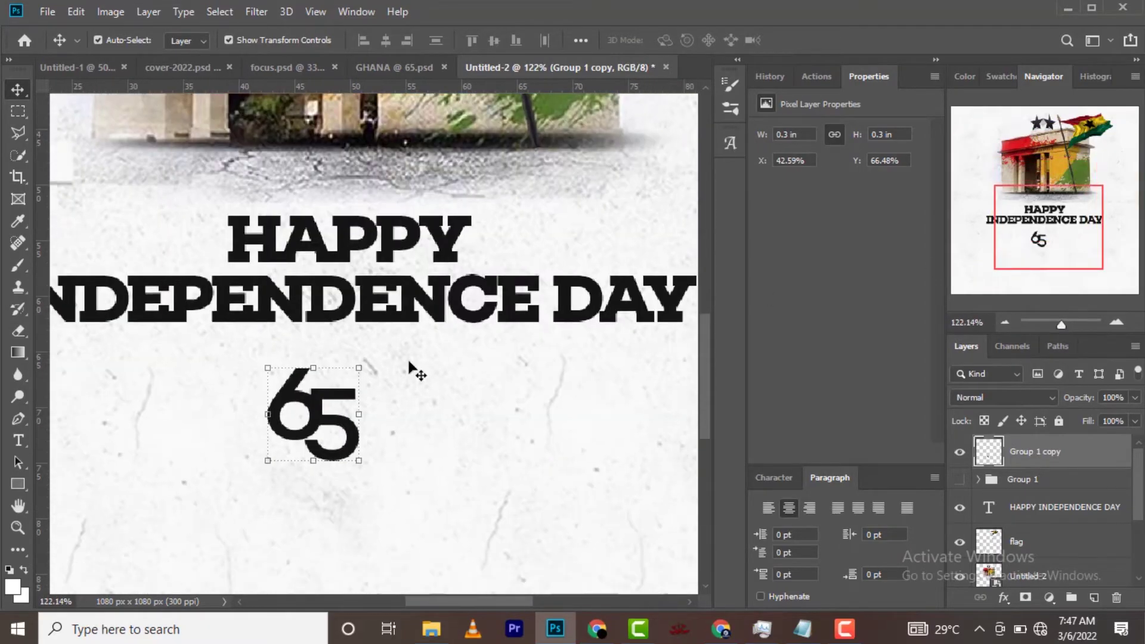
left_click(276, 424)
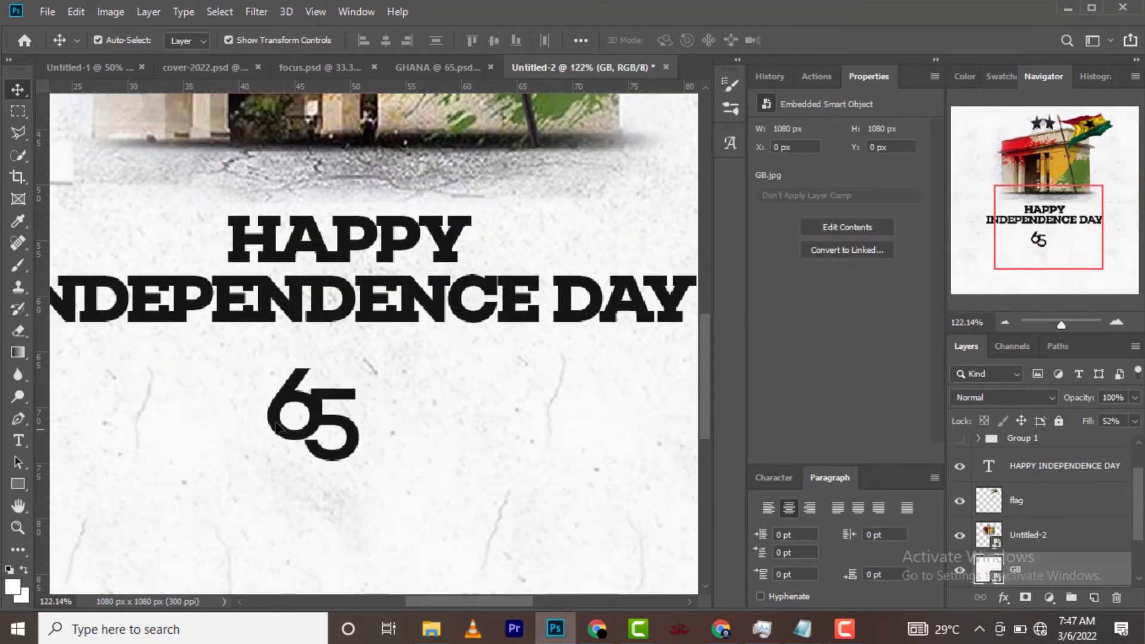
left_click(16, 134)
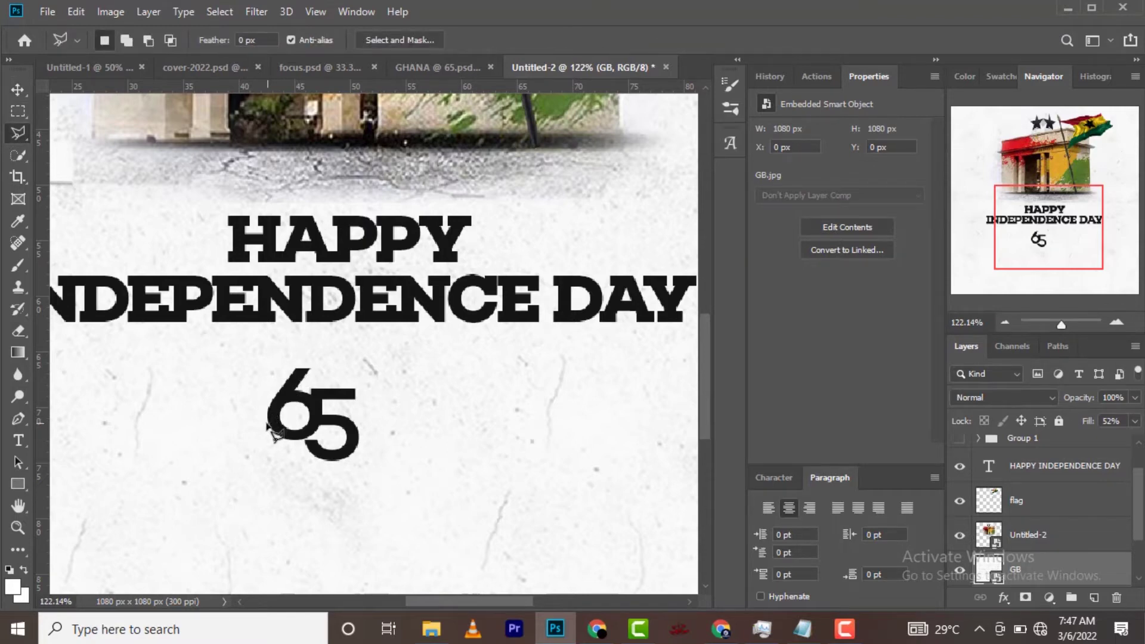
Step: Outline the bottom-left of the 6 and try to delete it, dismissing the smart object error
left_click(268, 424)
left_click(332, 440)
left_click(309, 456)
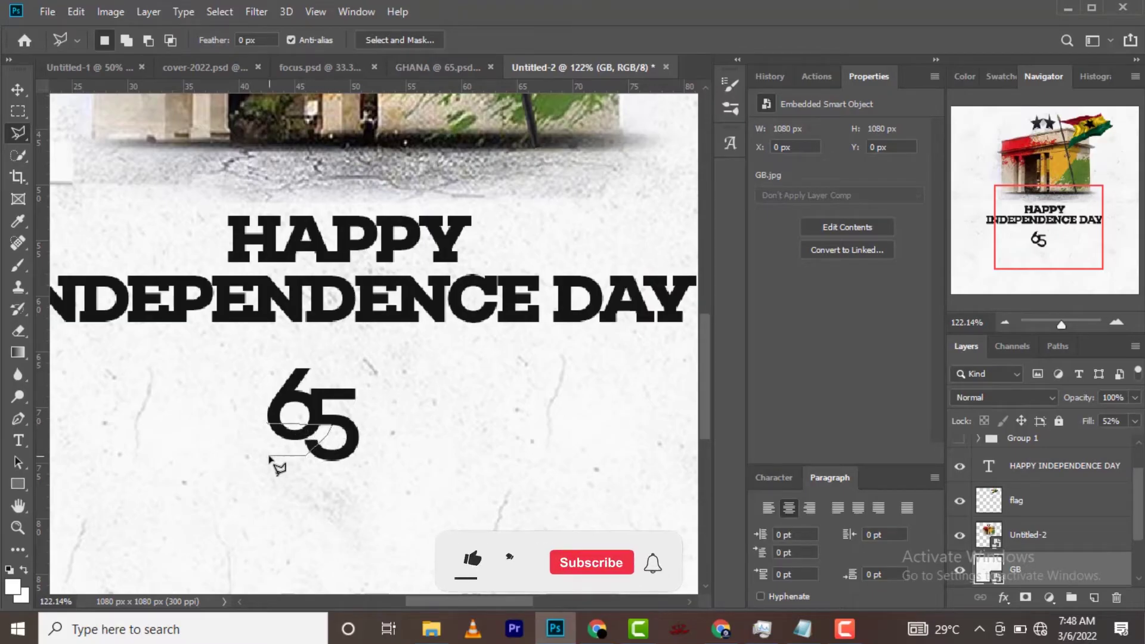
left_click(270, 456)
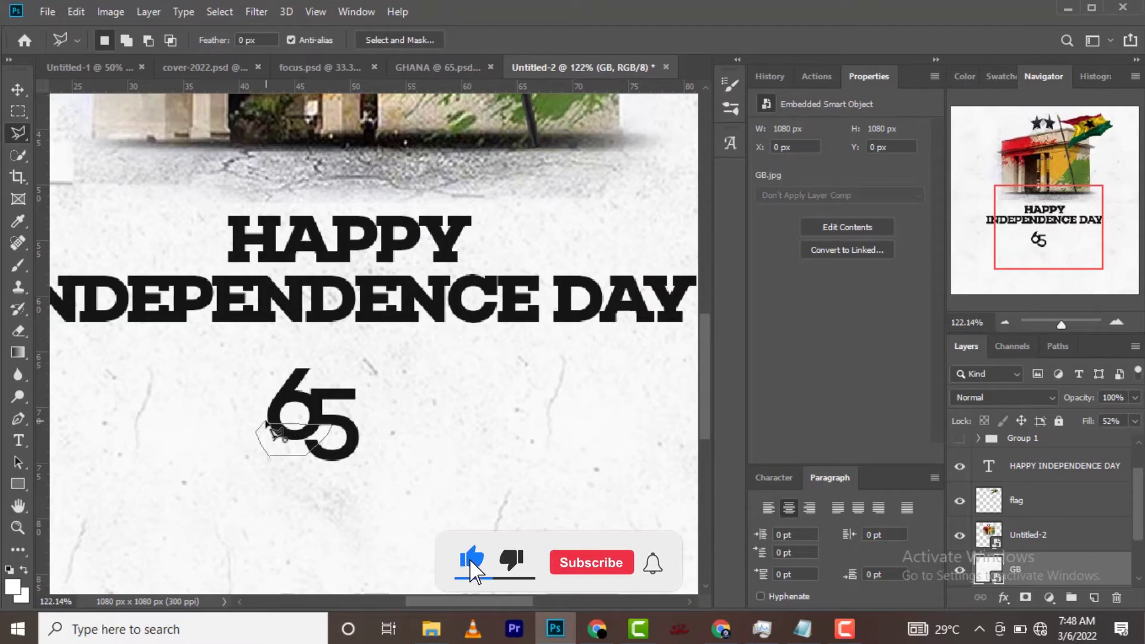
left_click(267, 424)
key("Delete")
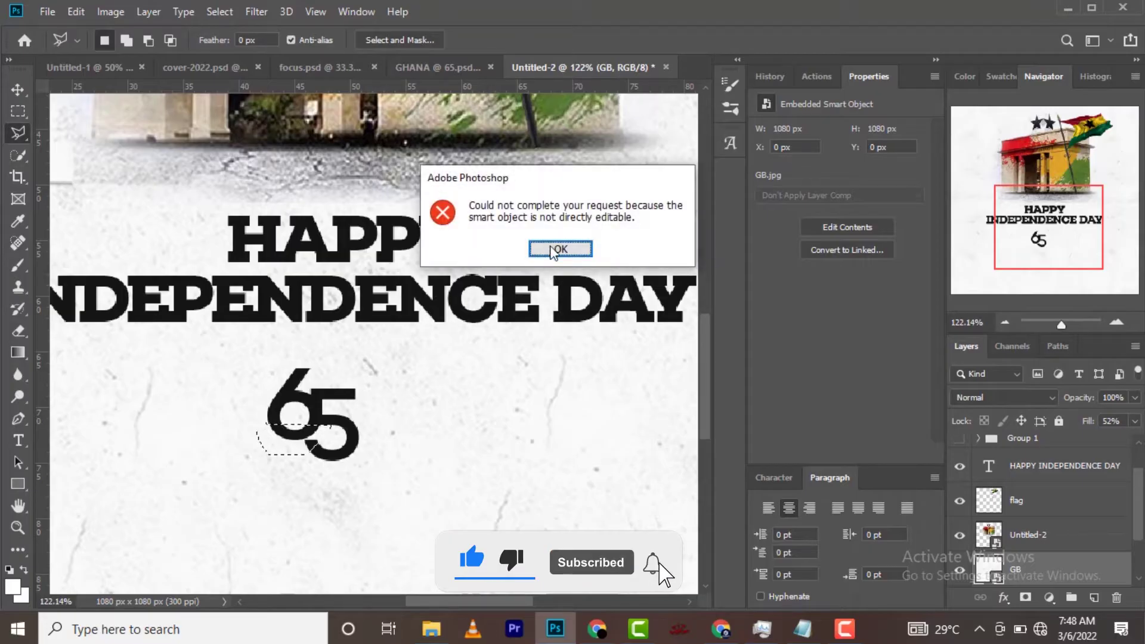
left_click(561, 251)
Step: Erase the selected bottom-left part of the 6 on the merged Group 1 copy layer
left_click(1022, 438)
key("ctrl+j")
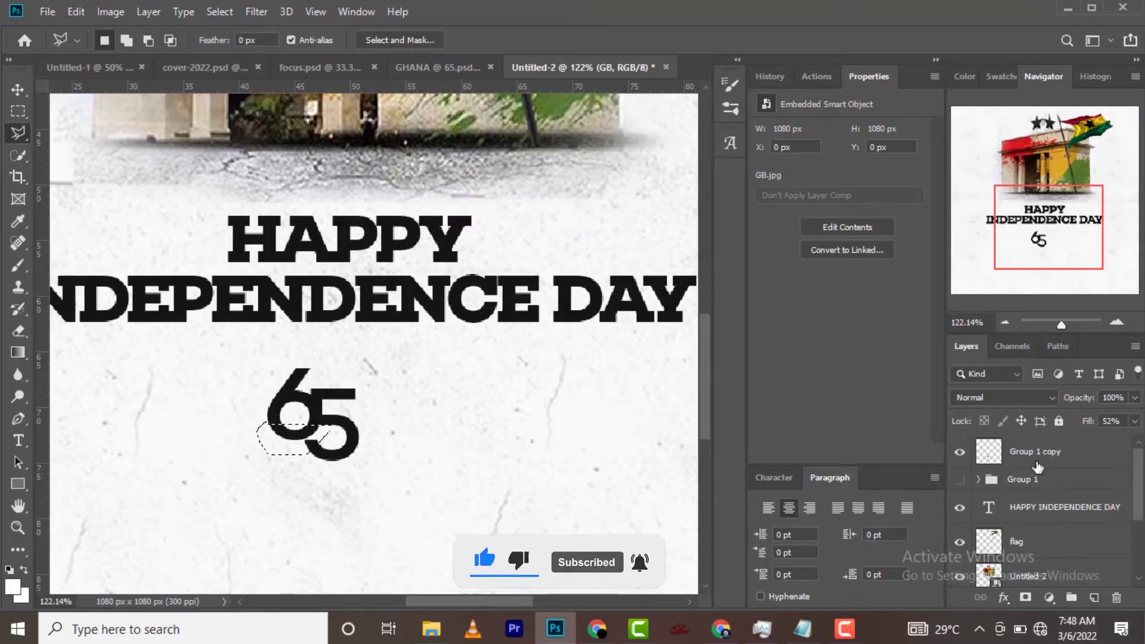
key("Delete")
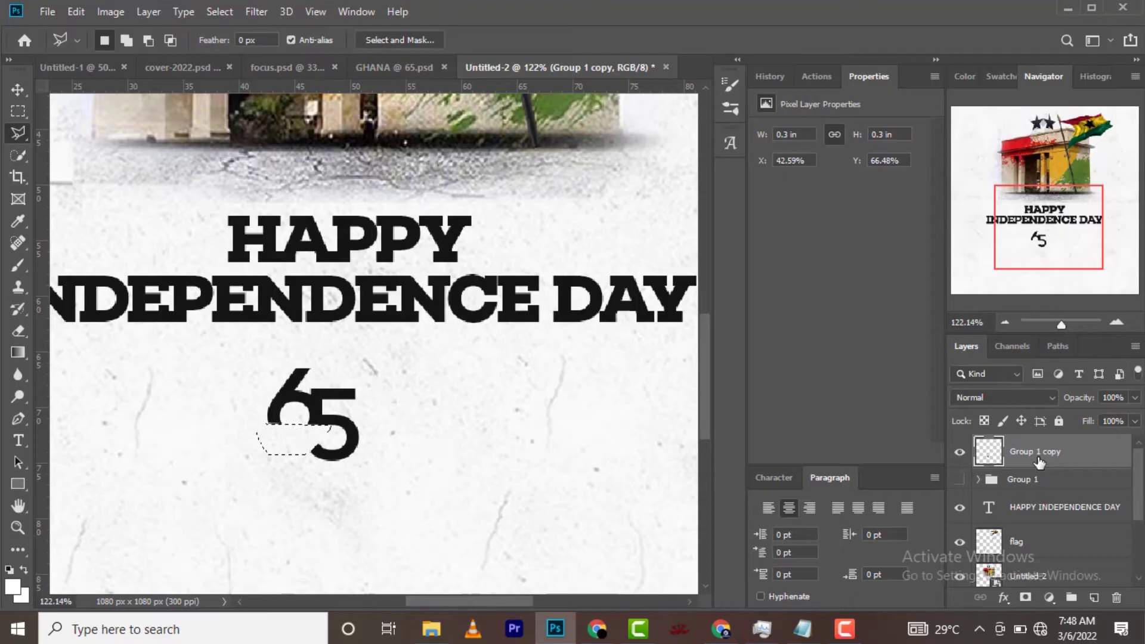
key("ctrl+d")
Step: Zoom the view out to show the whole poster
key("z")
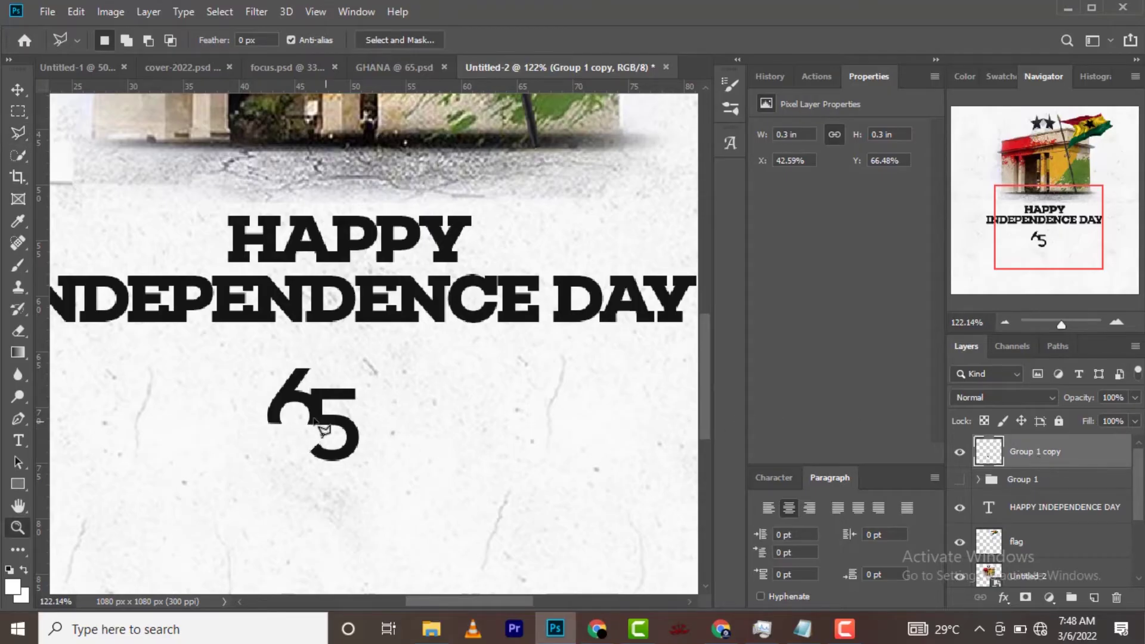
right_click(302, 383)
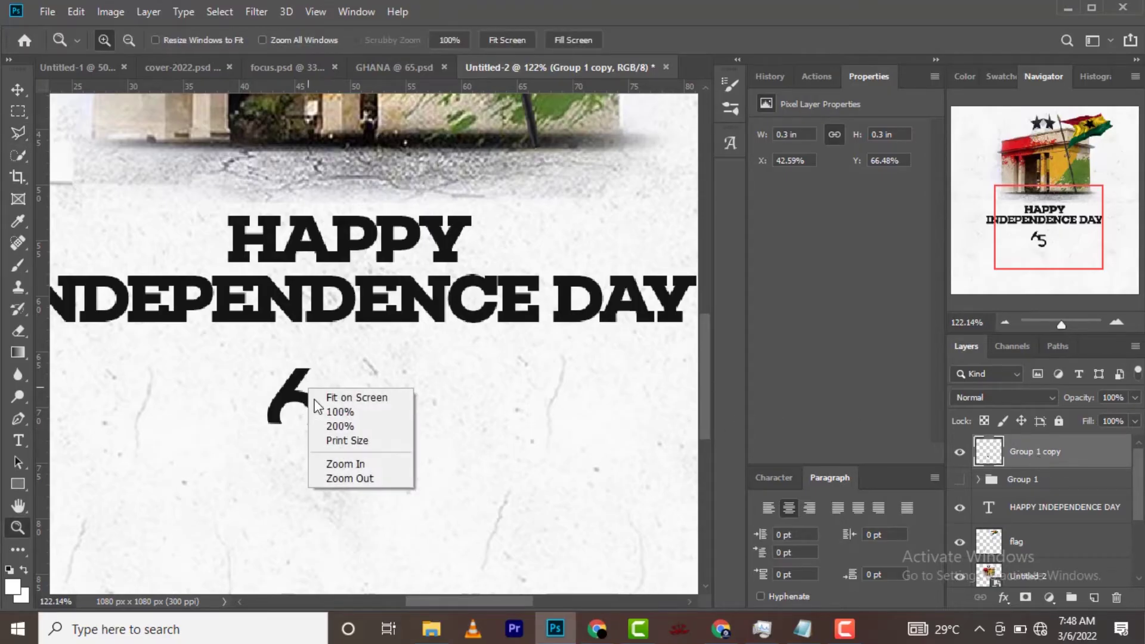
left_click(349, 480)
right_click(350, 450)
left_click(384, 540)
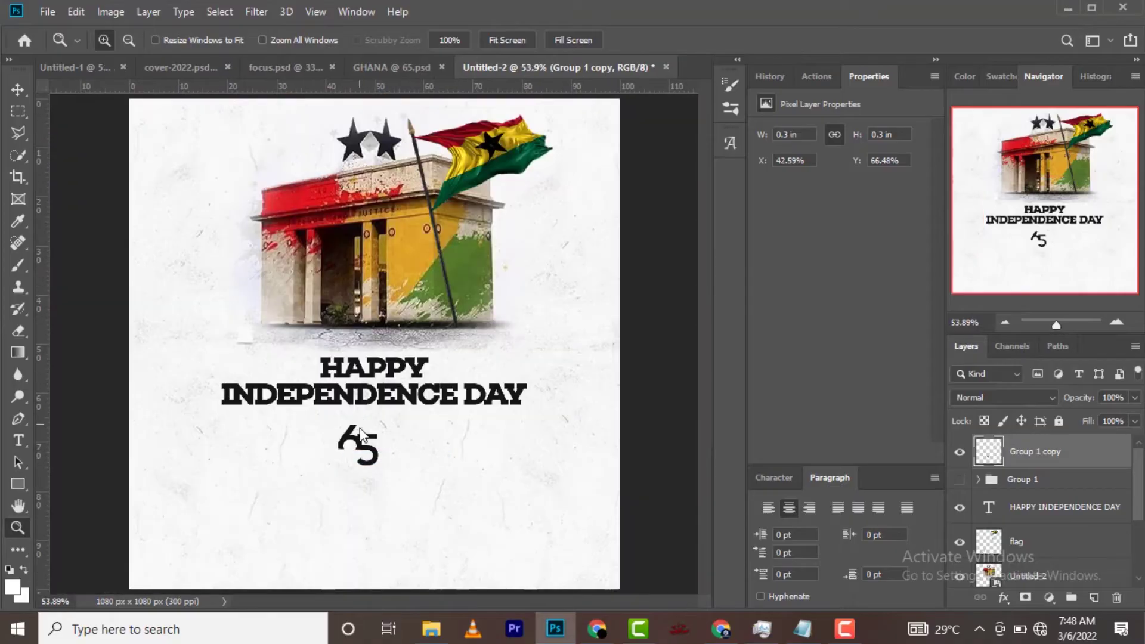
right_click(360, 426)
left_click(411, 516)
Step: Move the 65 up toward the headline and enlarge it to about 117.8%
key("v")
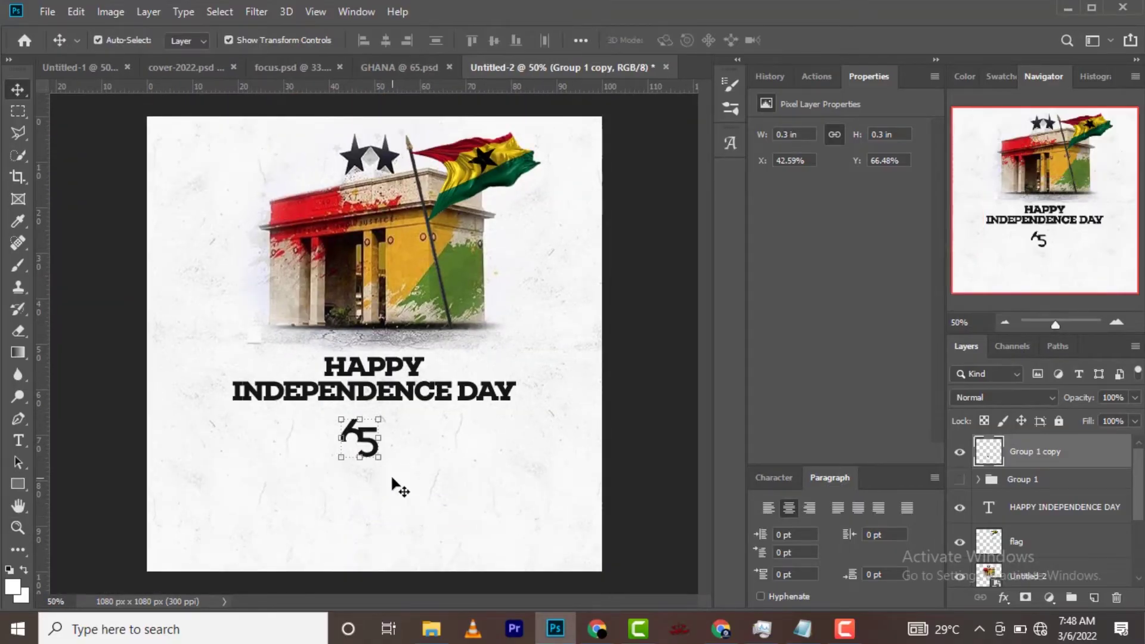
mouse_move(362, 445)
left_mouse_down()
mouse_move(363, 433)
mouse_move(388, 451)
left_mouse_up()
key("ctrl+t")
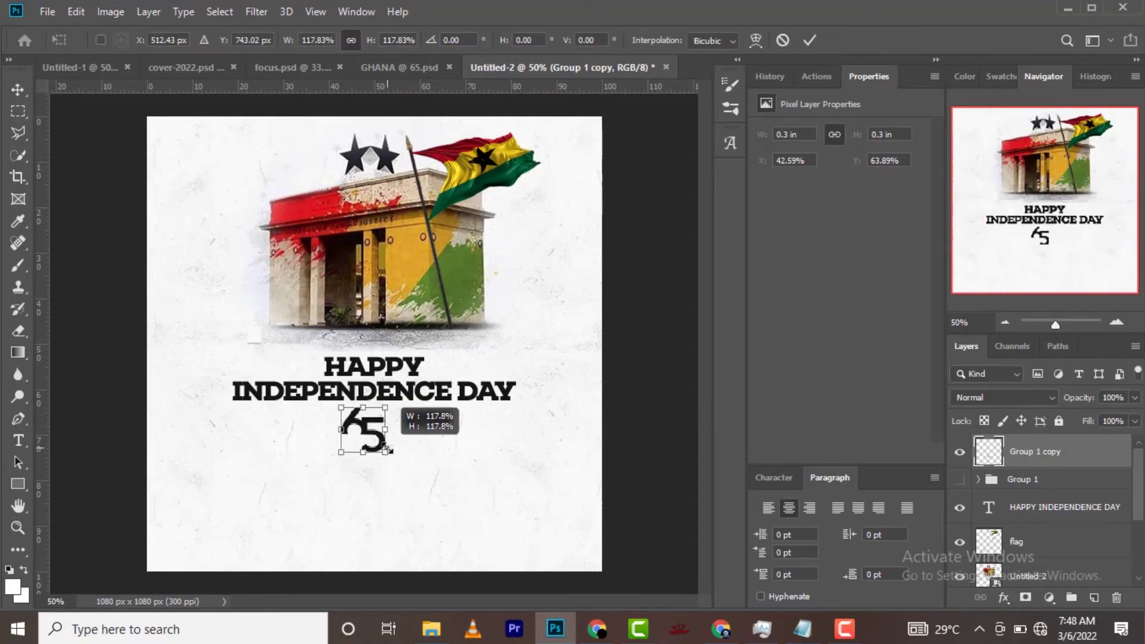
left_click(809, 40)
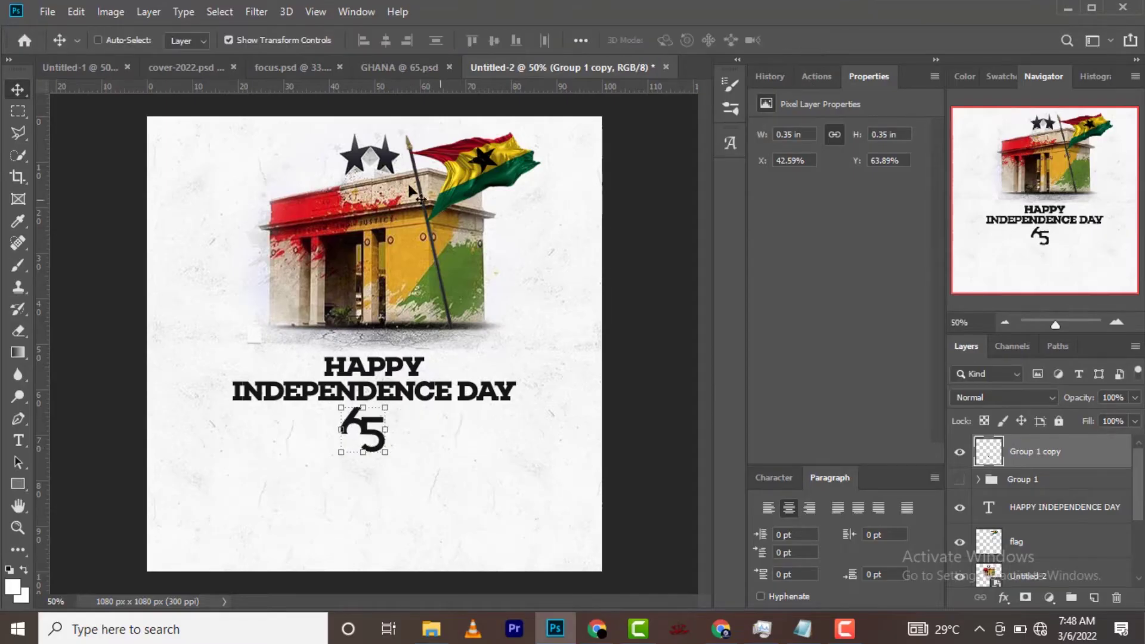
Step: Centre the 65 horizontally on the canvas, deselect, and nudge it slightly down
left_click(387, 41)
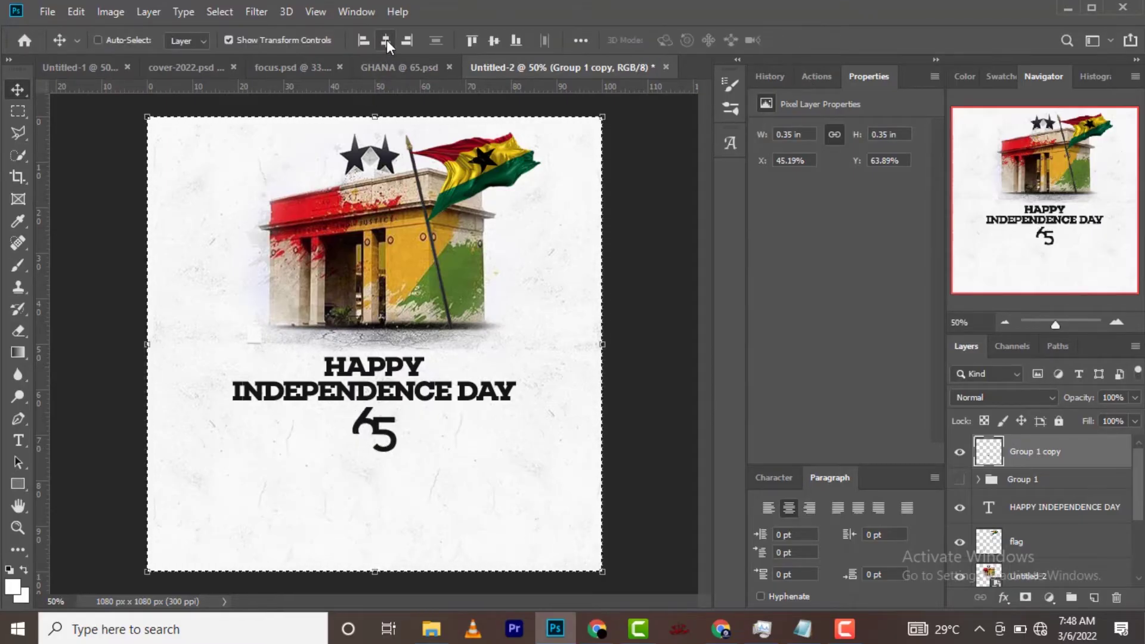
key("ctrl+d")
key("Down")
key("Down")
key("Down")
key("Down")
key("Down")
key("Down")
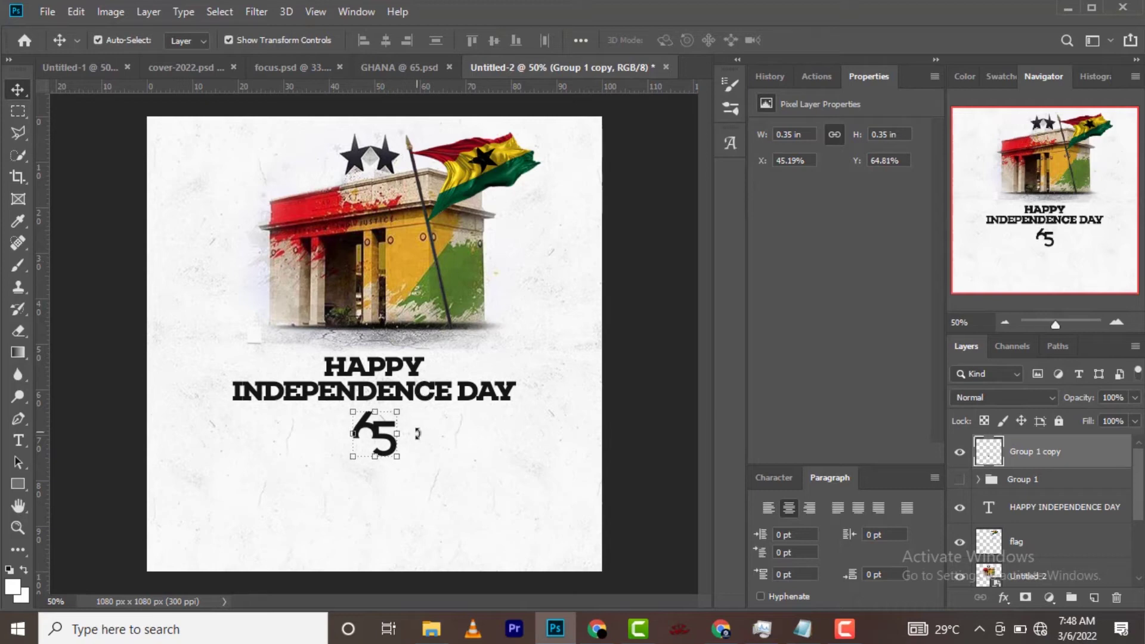
key("Down")
key("Down")
Step: Draw a tall red rectangle over the 6
key("t")
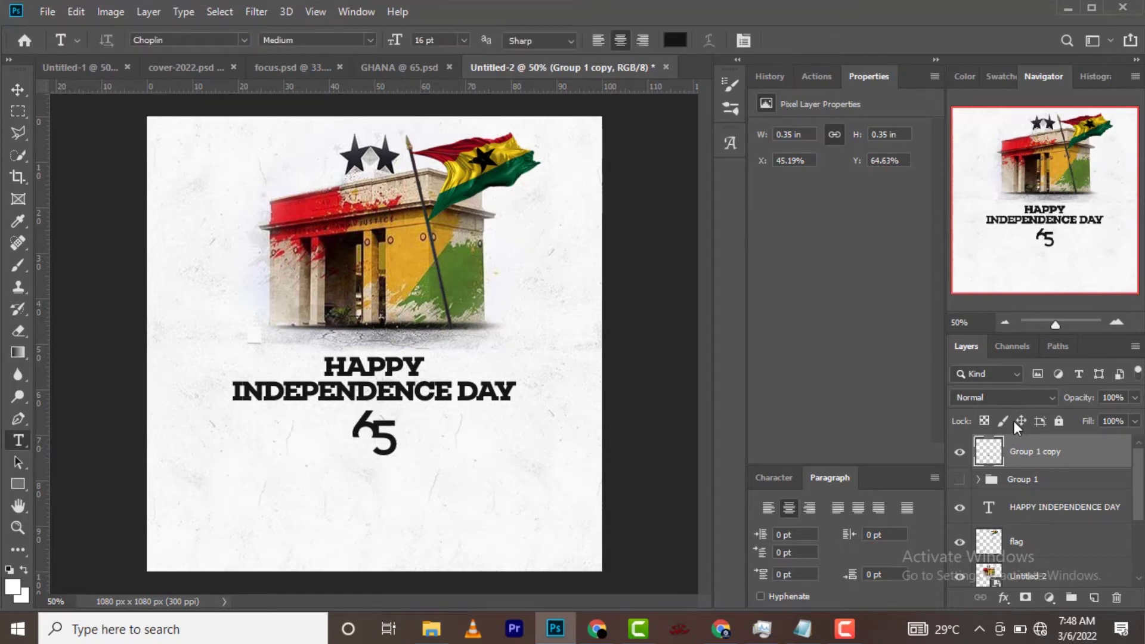
left_click(19, 485)
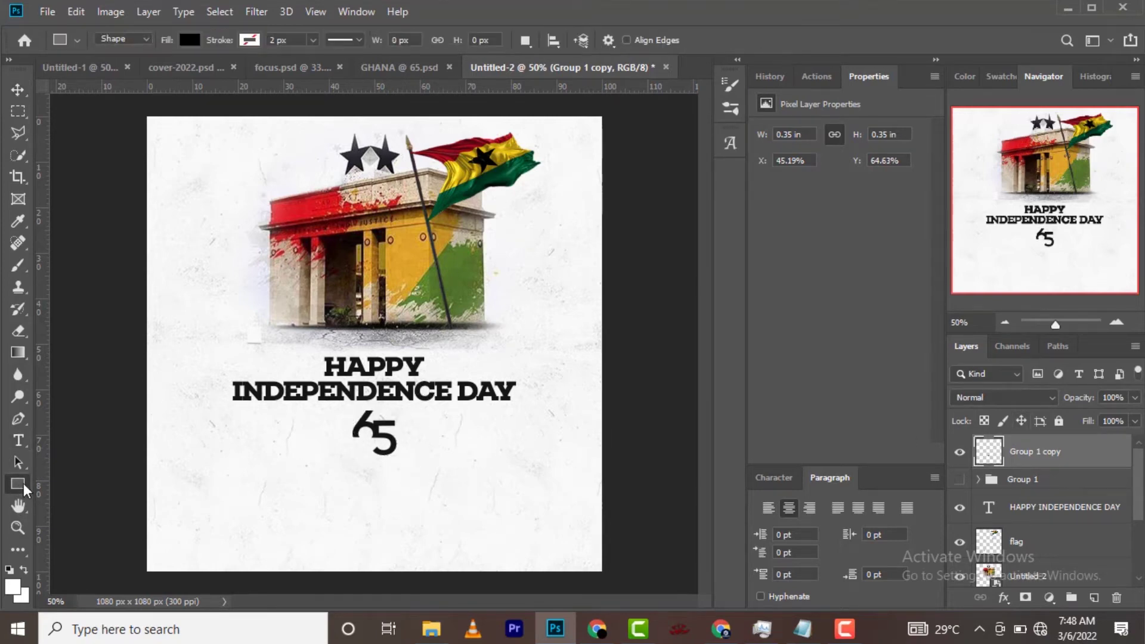
left_click_drag(337, 406, 365, 461)
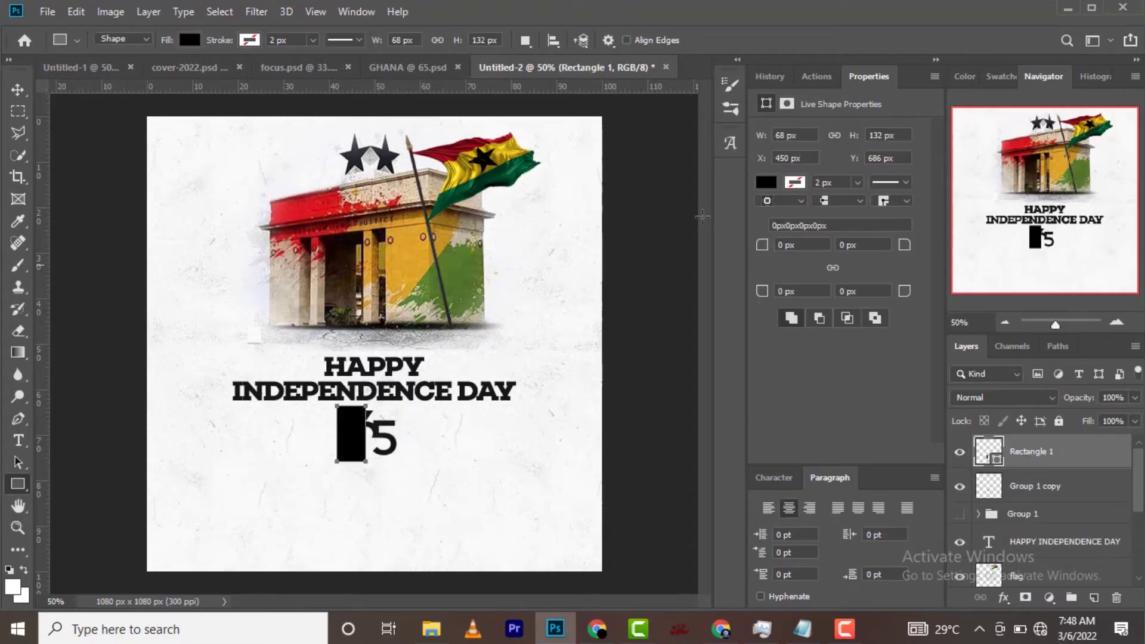
left_click(765, 183)
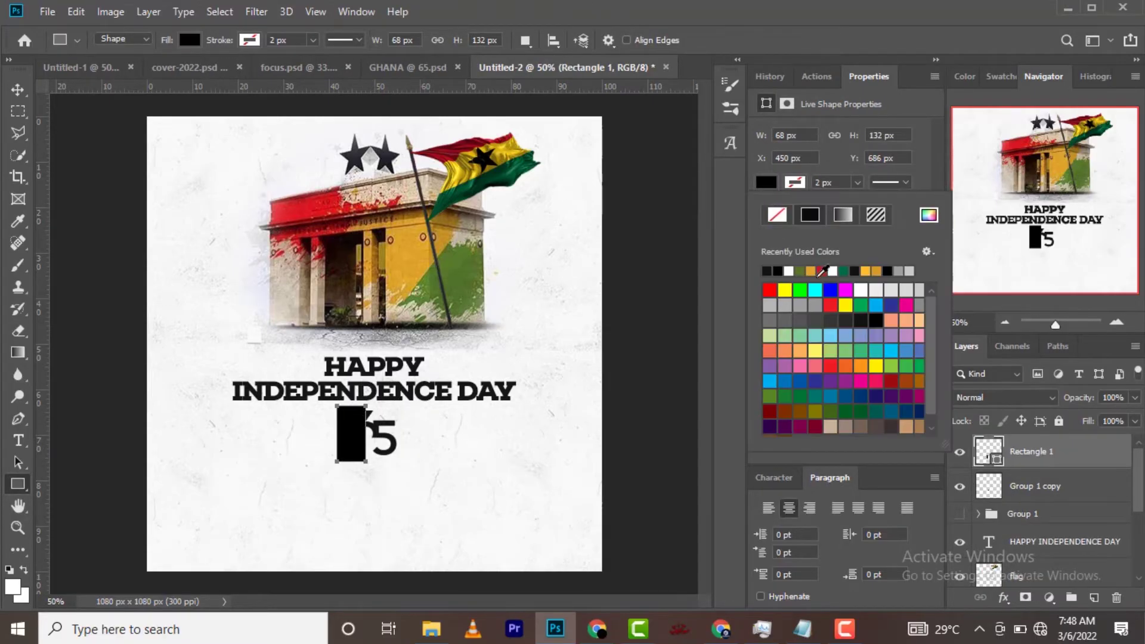
left_click(827, 271)
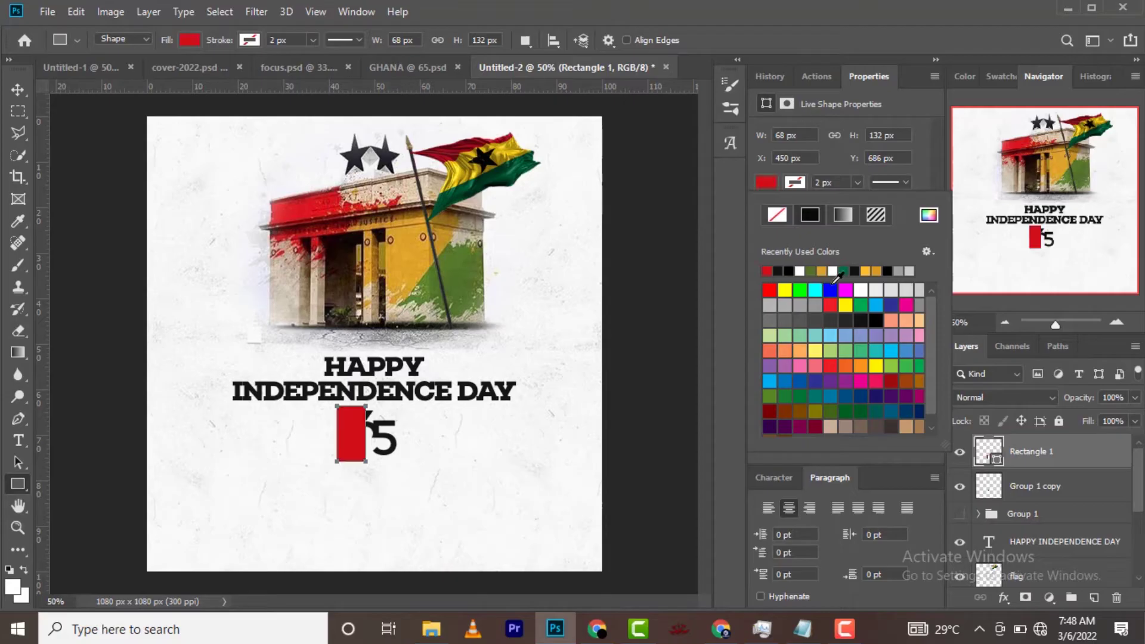
Step: Clip the red rectangle into the 65 layer and rotate it about 23°
right_click(1063, 448)
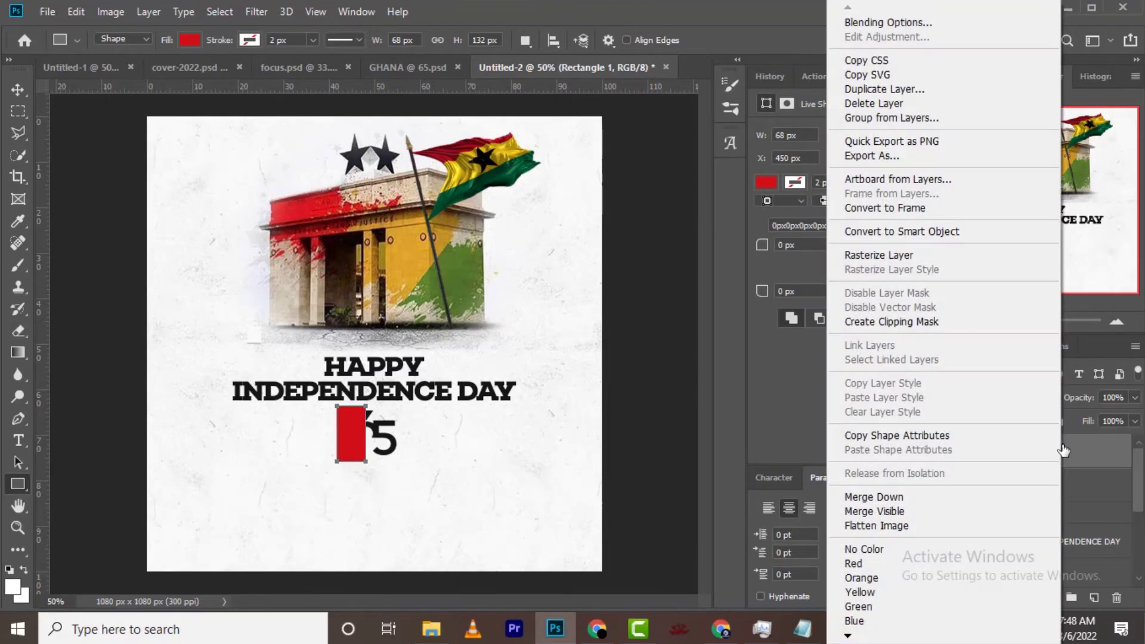
left_click(972, 322)
key("v")
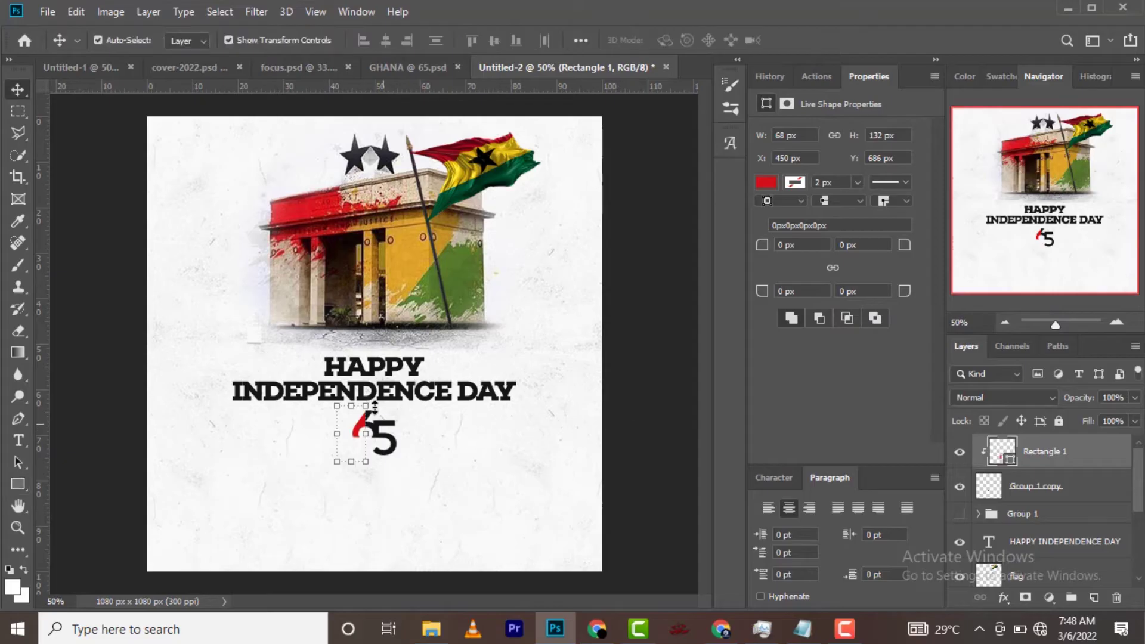
left_click_drag(380, 404, 399, 414)
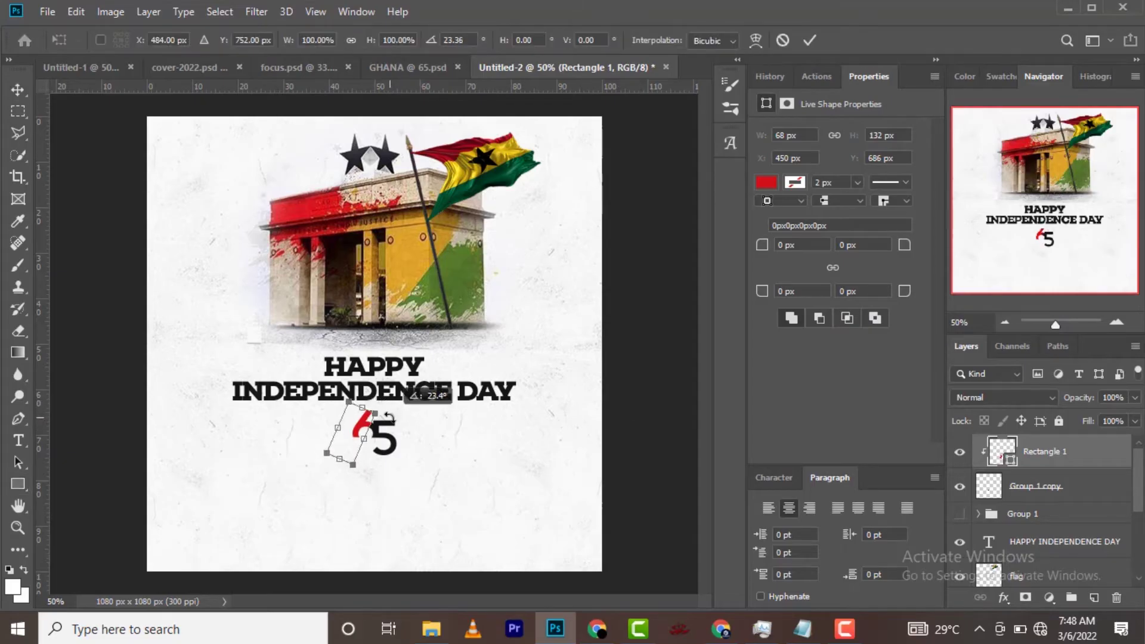
left_click(809, 40)
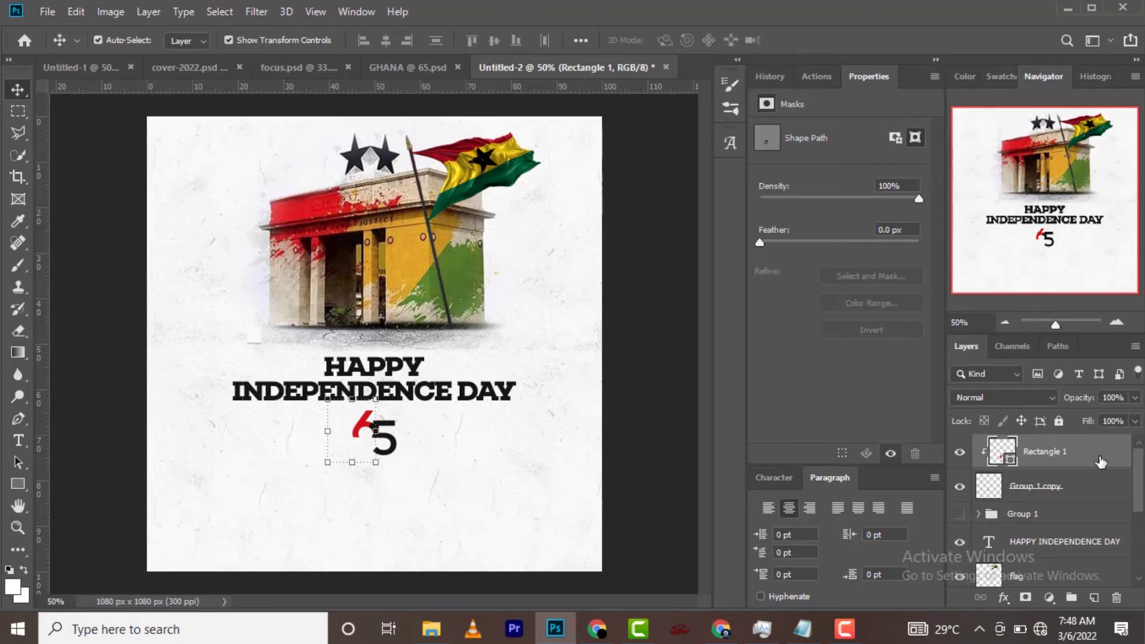
Step: Duplicate the red rectangle, shift the copy toward the 5, and fill it gold
key("ctrl+j")
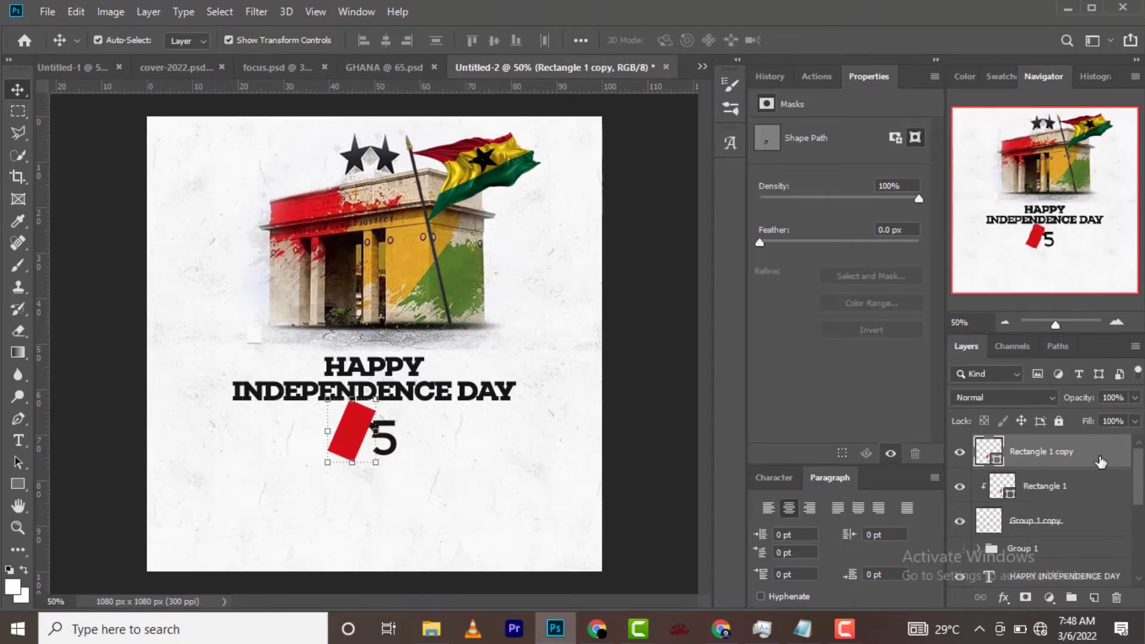
key("shift+Right")
key("shift+Right")
key("shift+Right")
key("shift+Right")
key("shift+Right")
key("shift+Right")
key("shift+Left")
key("shift+Left")
key("shift+Left")
key("shift+Left")
key("shift+Left")
key("shift+Left")
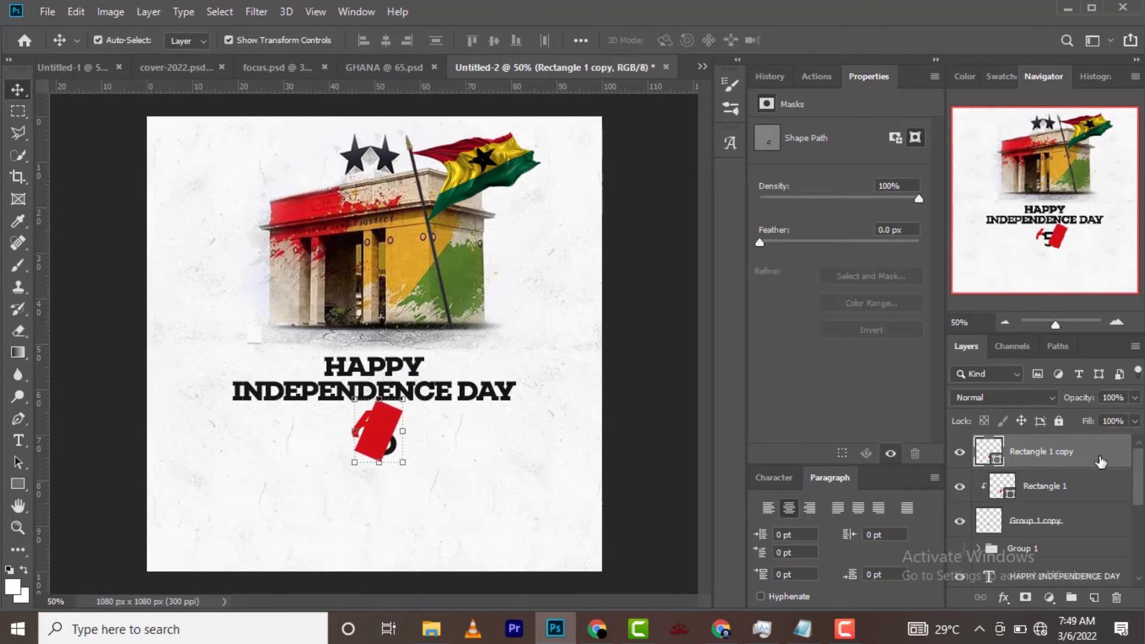
key("u")
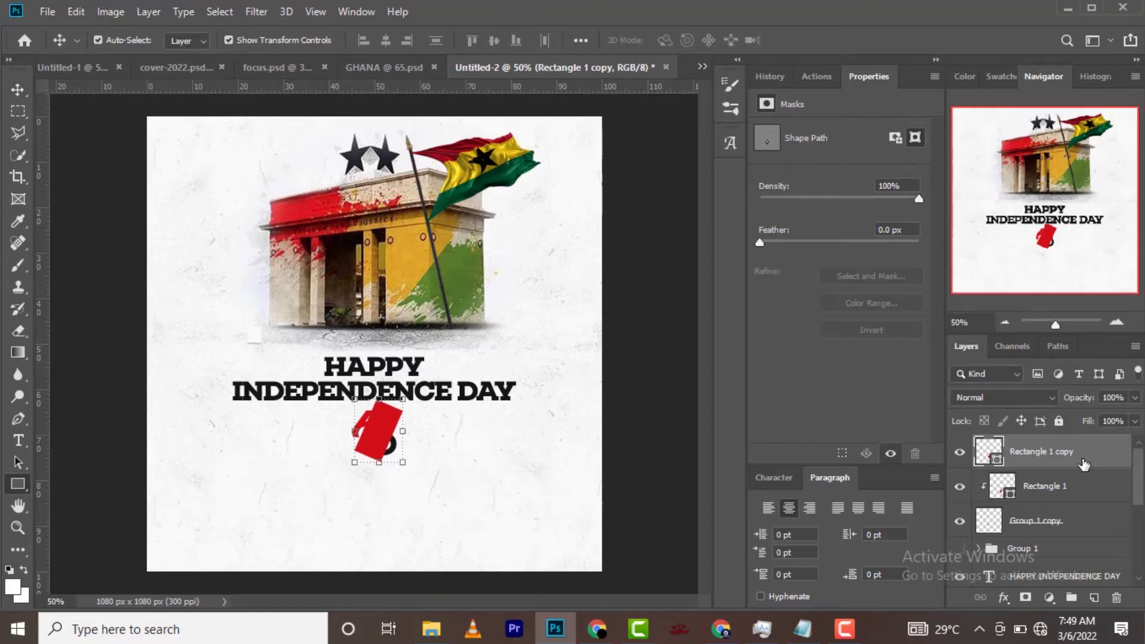
left_click(189, 40)
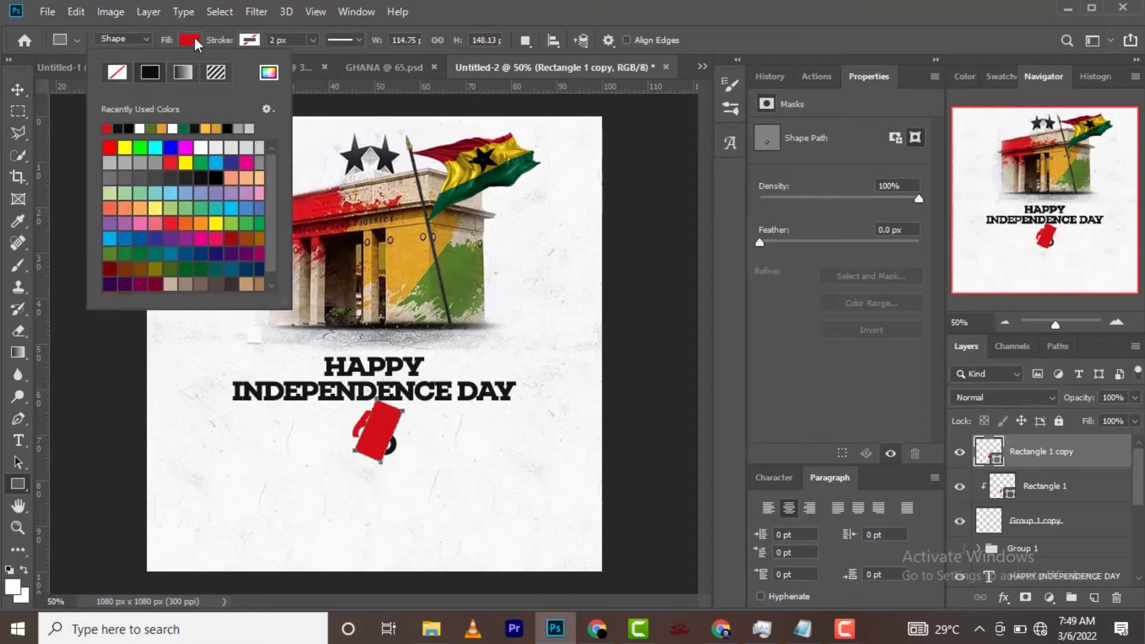
left_click(162, 128)
key("v")
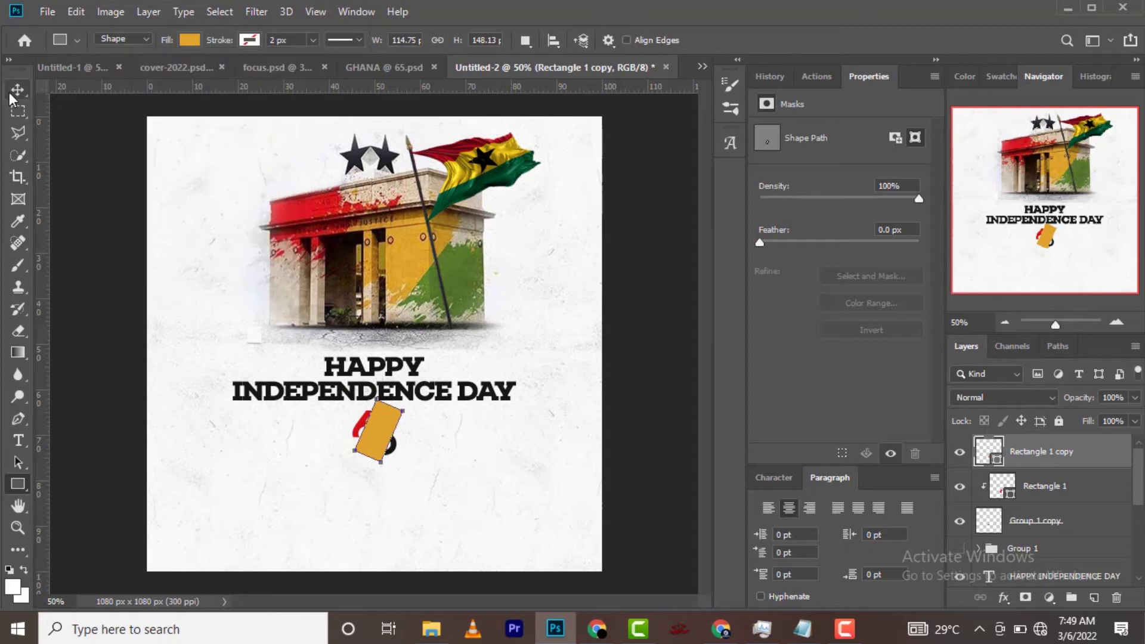
Step: Clip the gold rectangle into the 65 and scale it to about 87%
right_click(1087, 454)
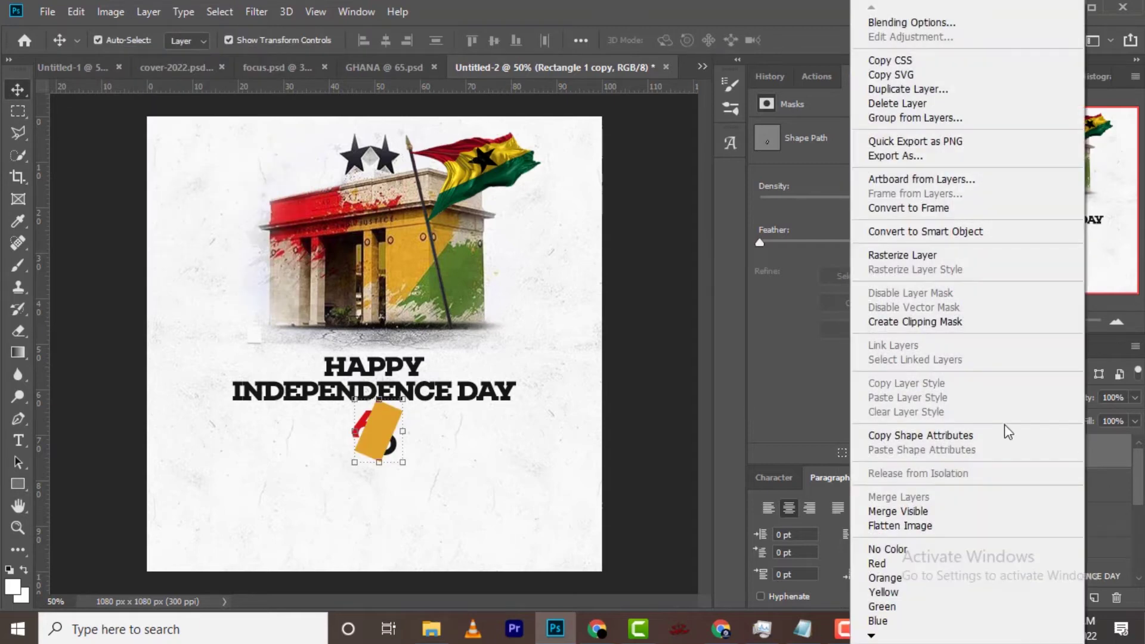
left_click(906, 322)
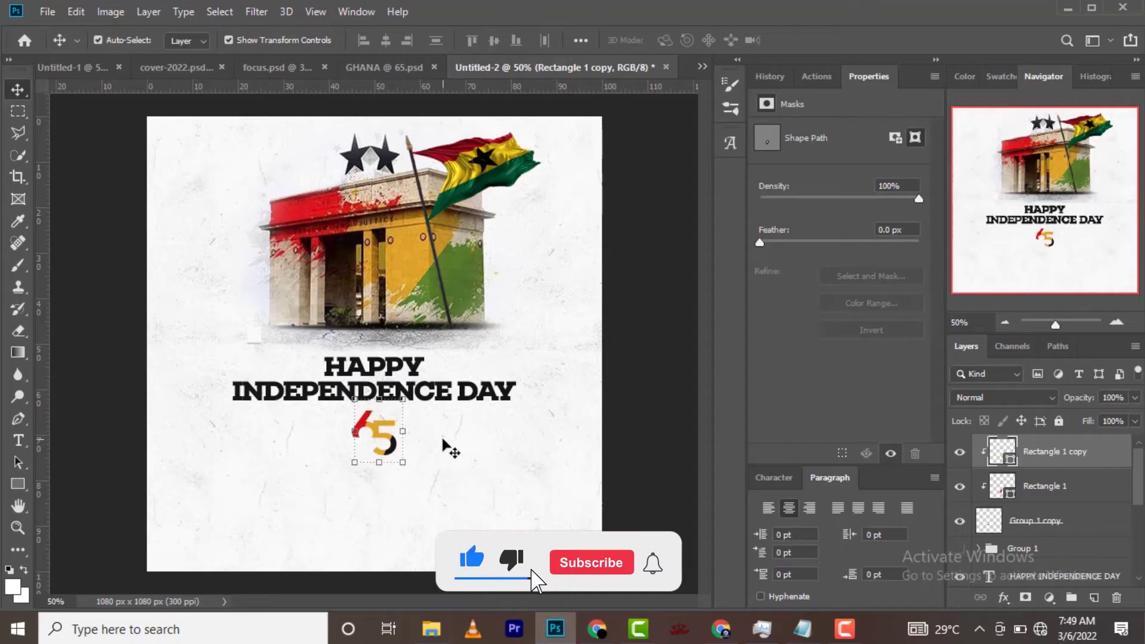
left_click_drag(404, 430, 417, 412)
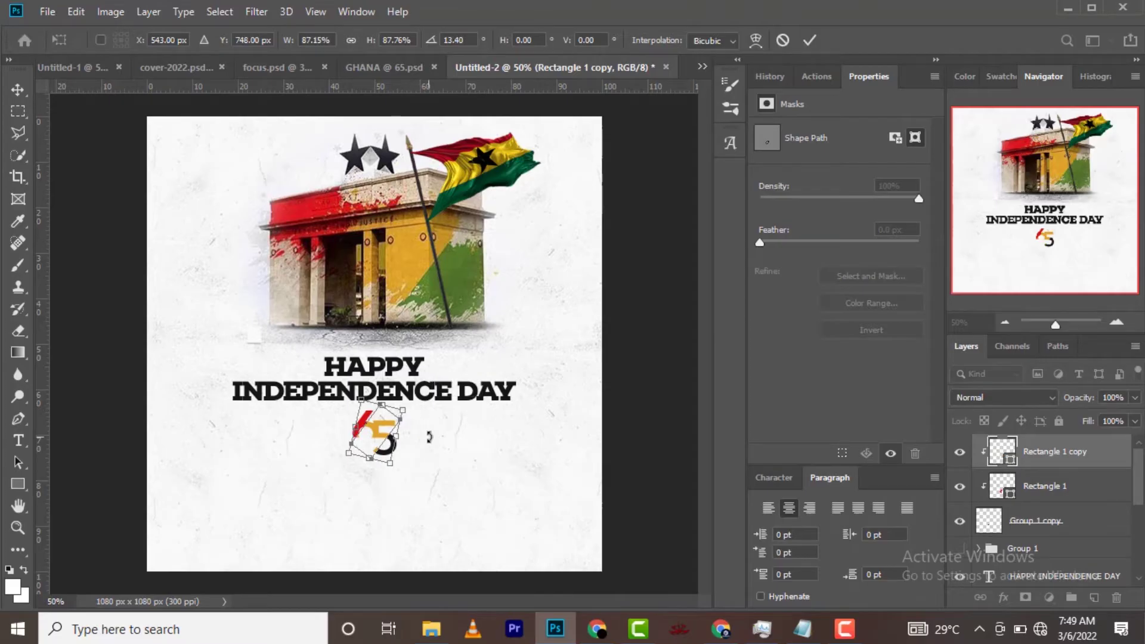
key("Right")
key("Right")
key("Right")
key("Left")
key("Left")
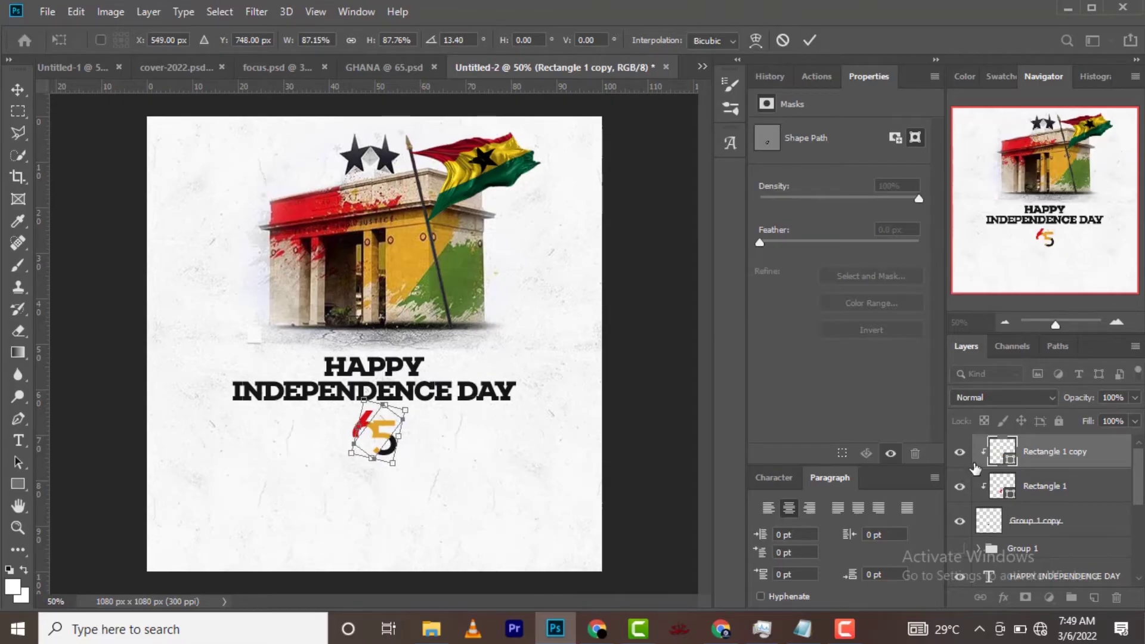
key("Return")
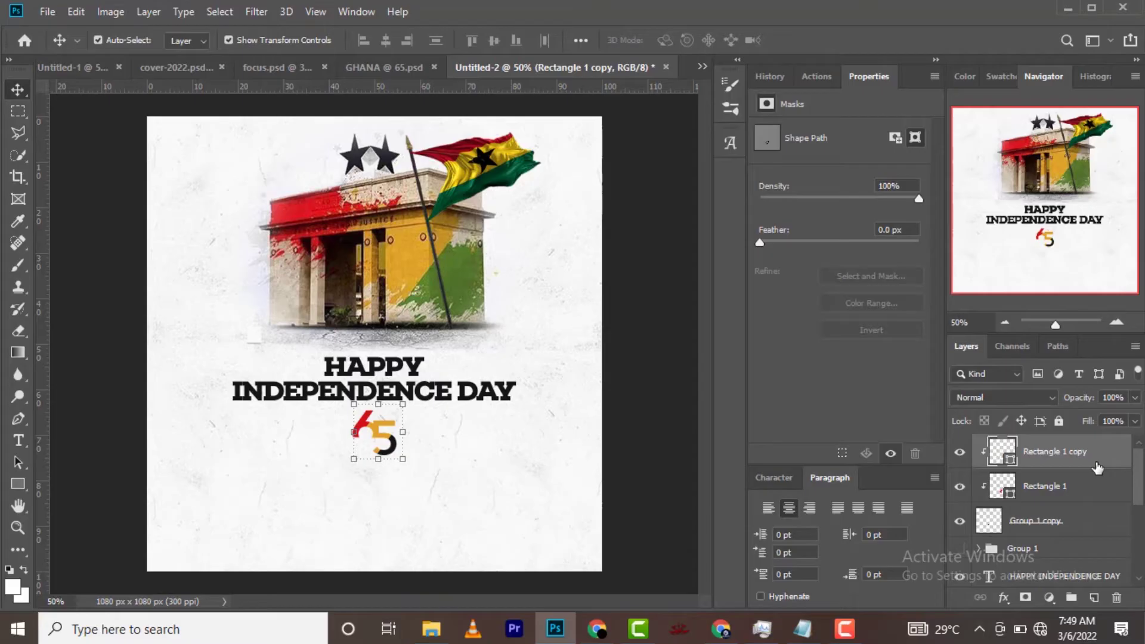
Step: Duplicate the gold rectangle and fill the copy green
key("ctrl+j")
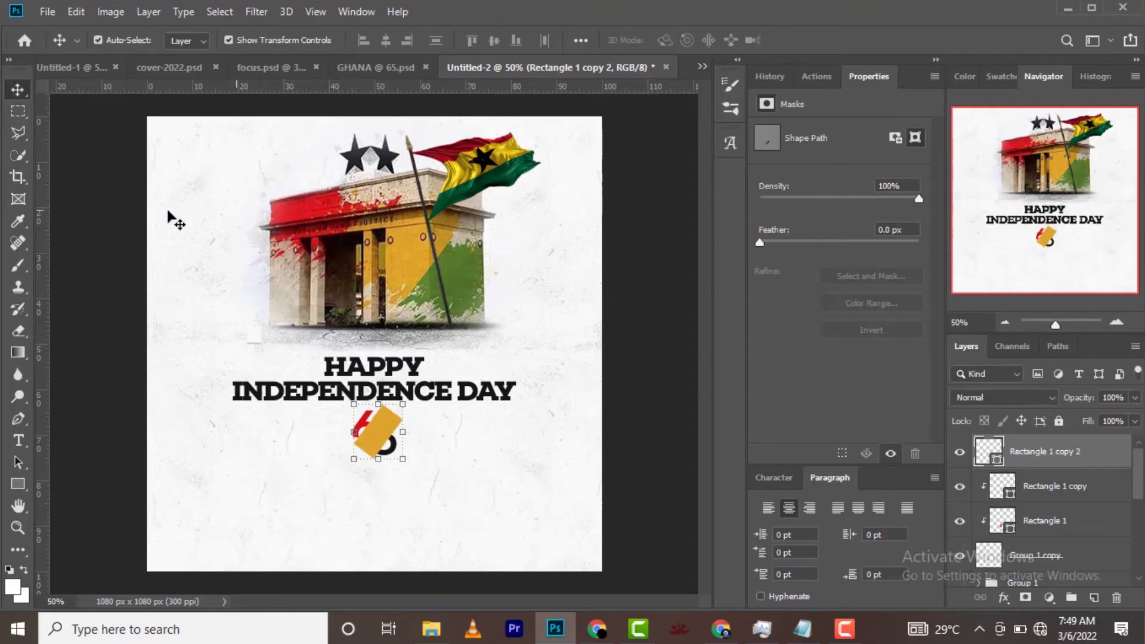
left_click(24, 486)
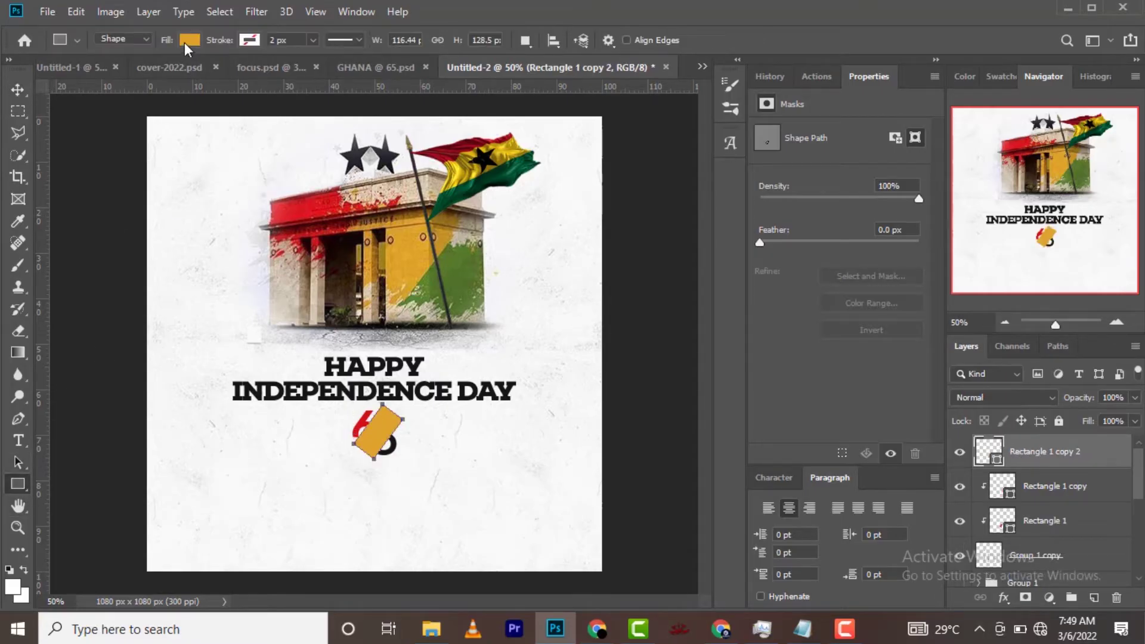
left_click(189, 42)
left_click(162, 128)
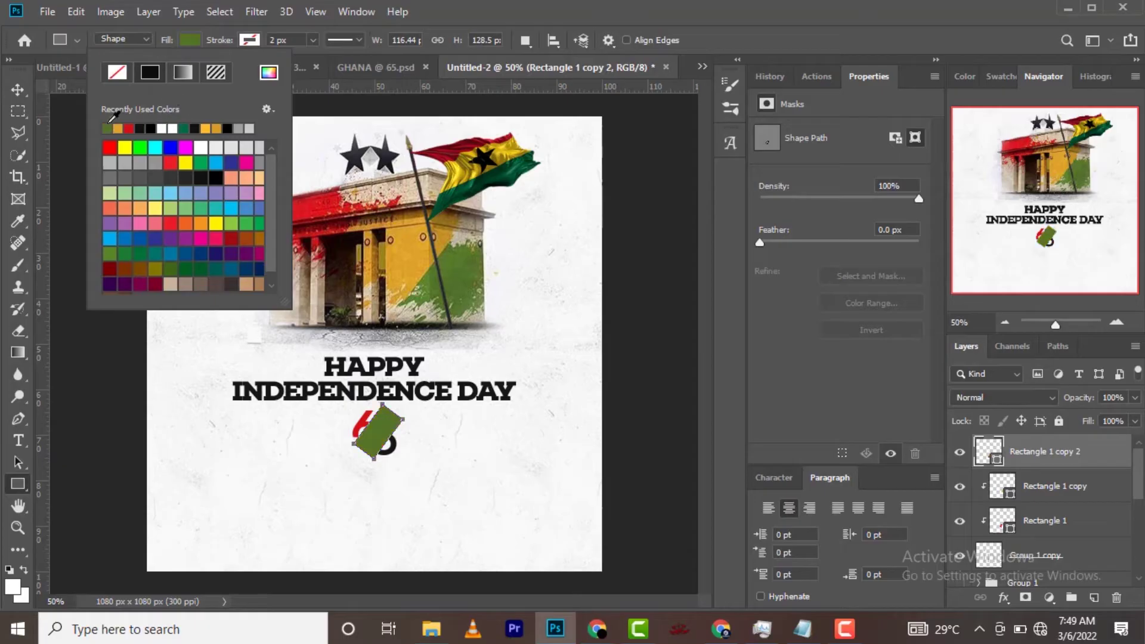
left_click(17, 89)
Step: Clip the green rectangle into the 65 and nudge it right and down onto the 5
right_click(1086, 462)
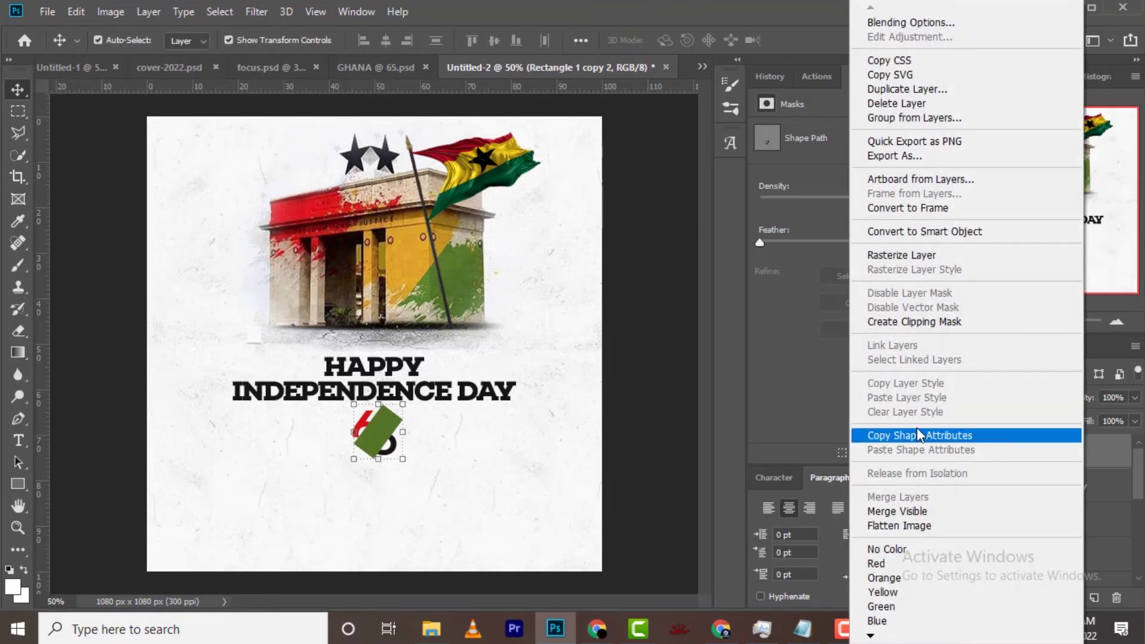
left_click(933, 322)
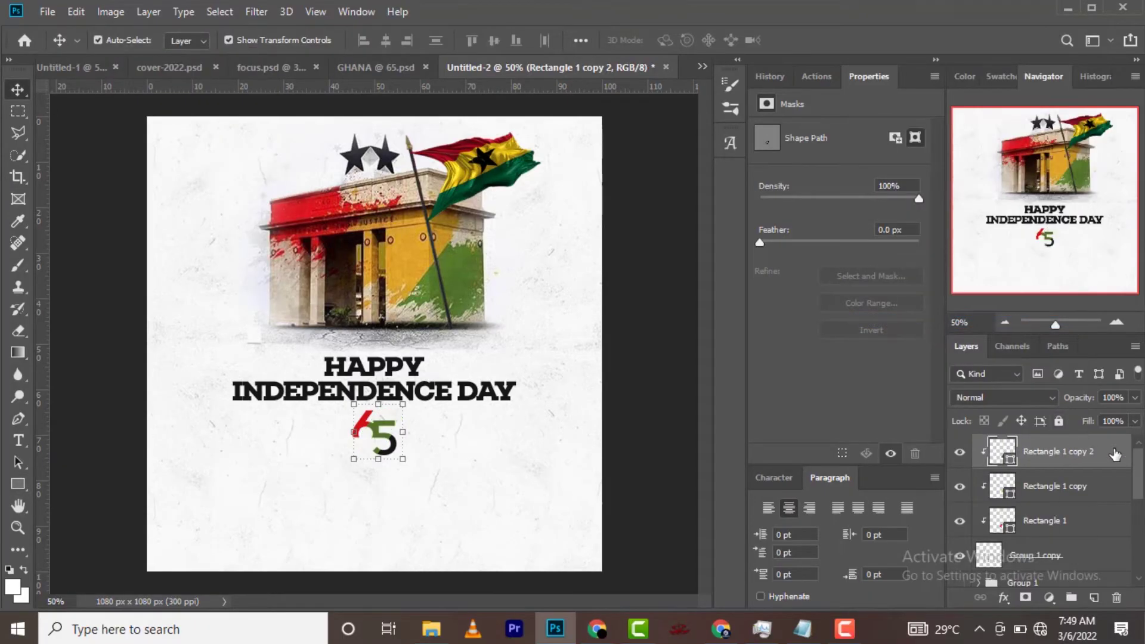
key("shift+Right")
key("shift+Right")
key("shift+Right")
key("shift+Right")
key("shift+Right")
key("shift+Right")
key("shift+Down")
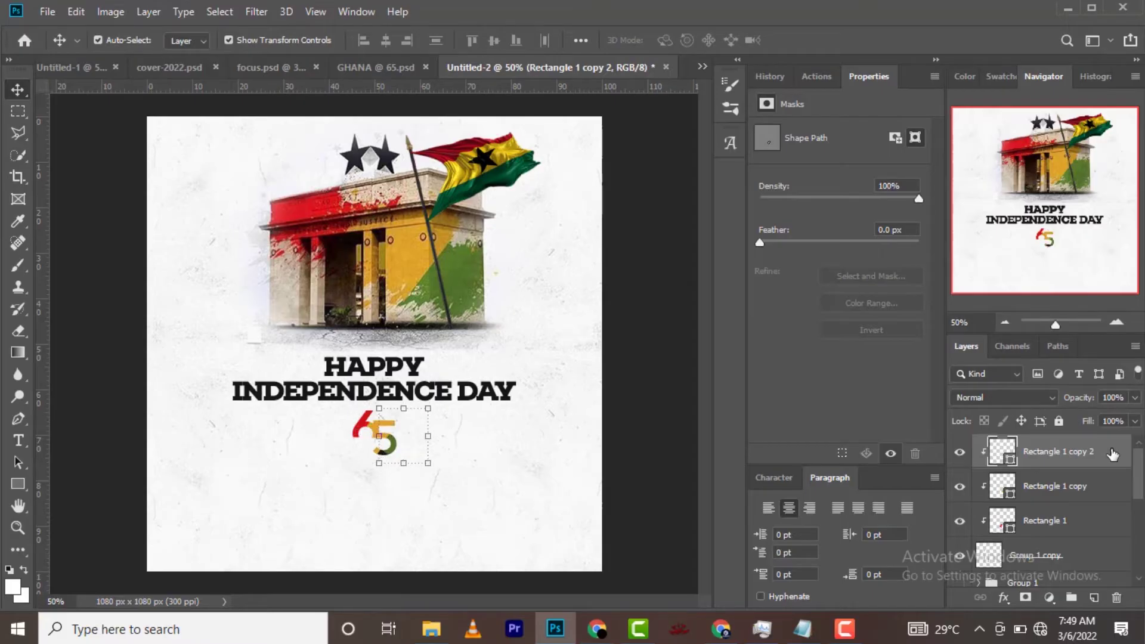
key("shift+Left")
key("shift+Down")
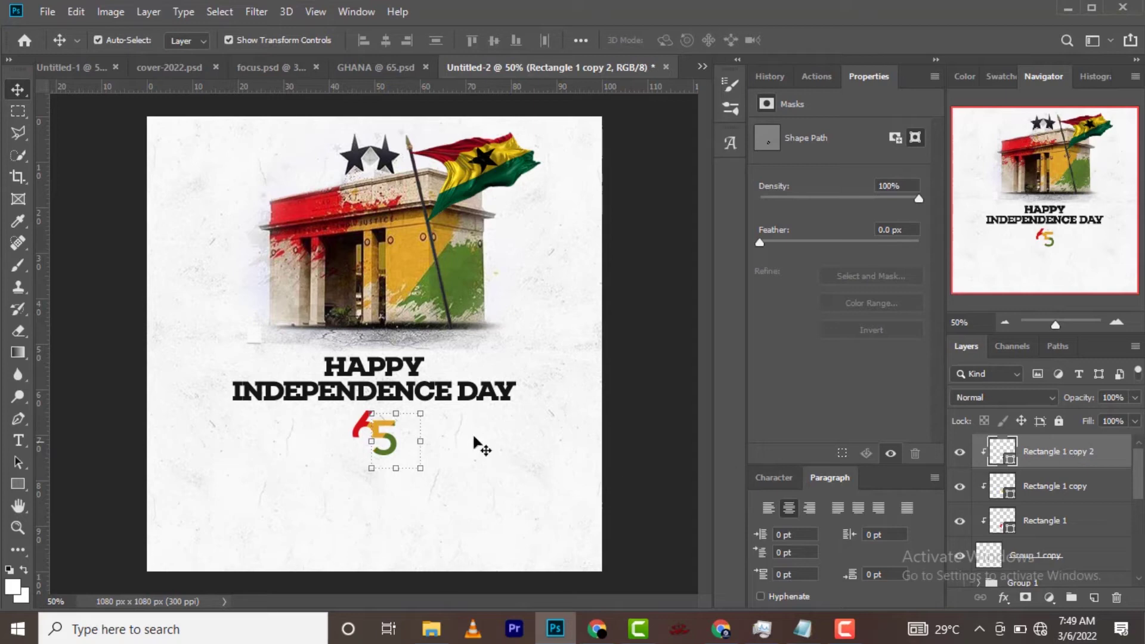
Step: Tilt the green rectangle about 9° and start selecting the logo layers
key("ctrl+t")
left_click_drag(436, 407, 442, 413)
left_click(805, 44)
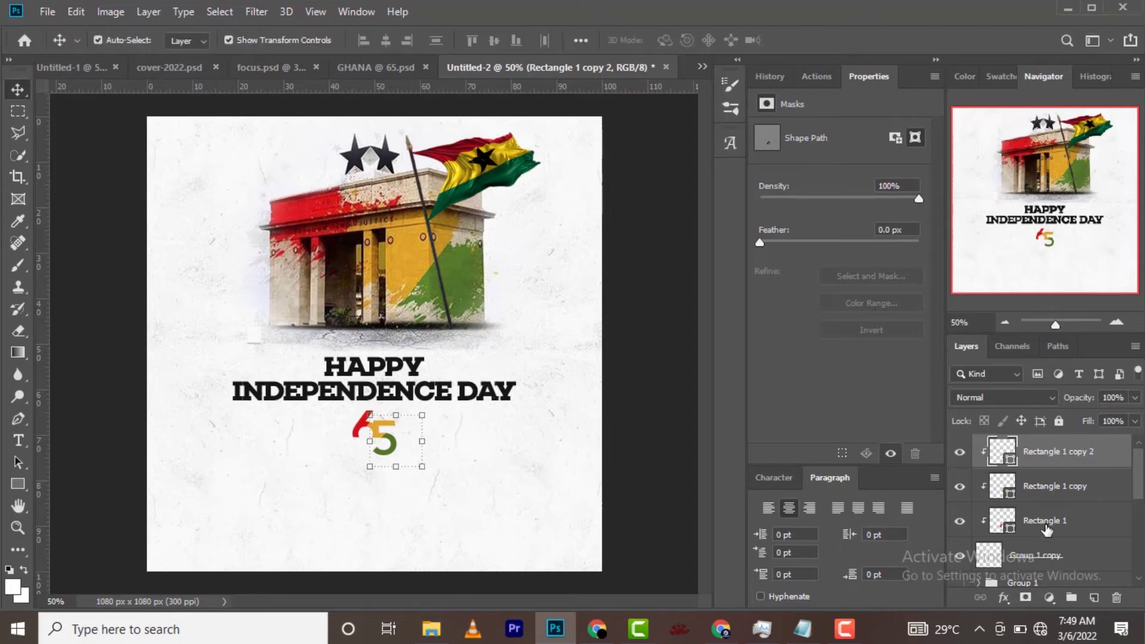
left_click(1063, 491, "ctrl")
Step: Group the 65 and its three coloured rectangles as Group 2, then merge that group
left_click(1057, 521, "ctrl")
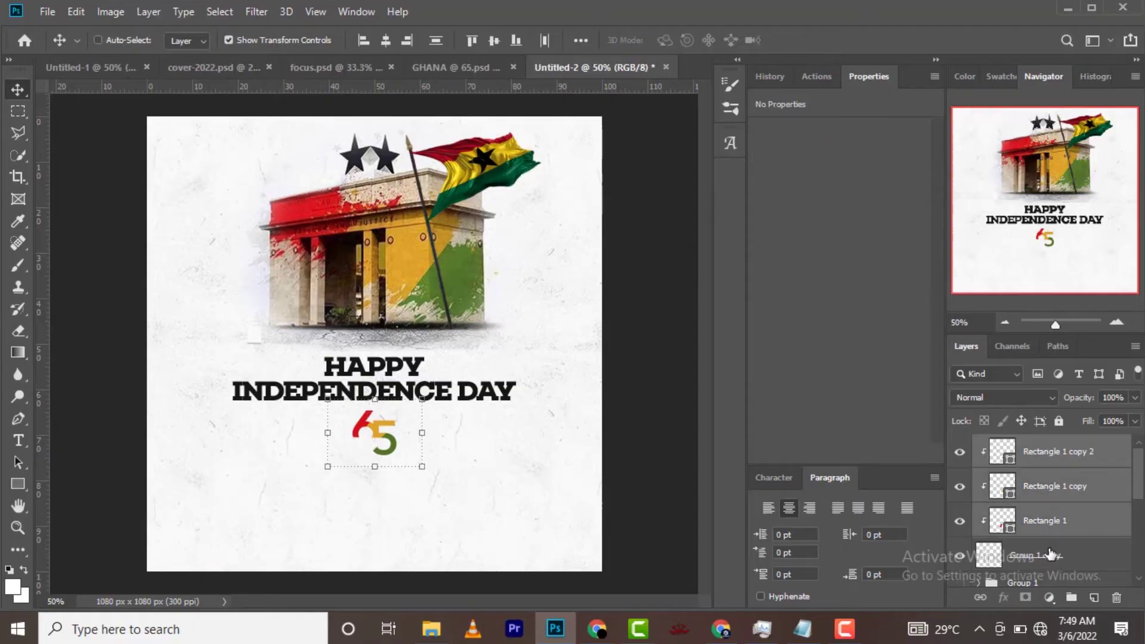
left_click(1049, 556, "ctrl")
key("ctrl+g")
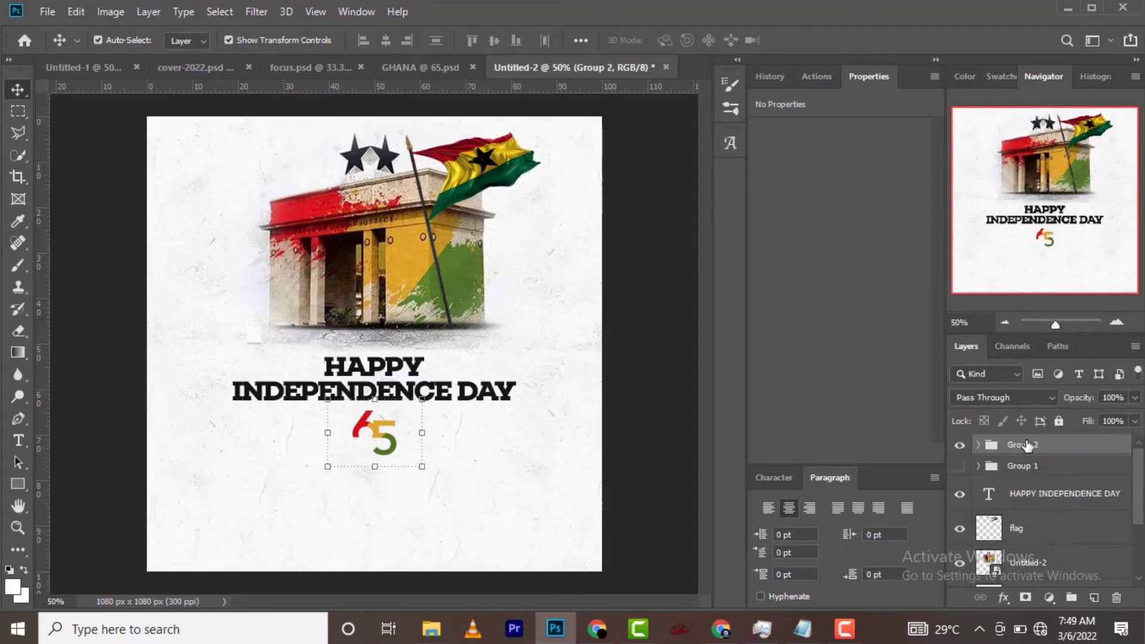
right_click(1025, 444)
left_click(1035, 448)
right_click(1035, 447)
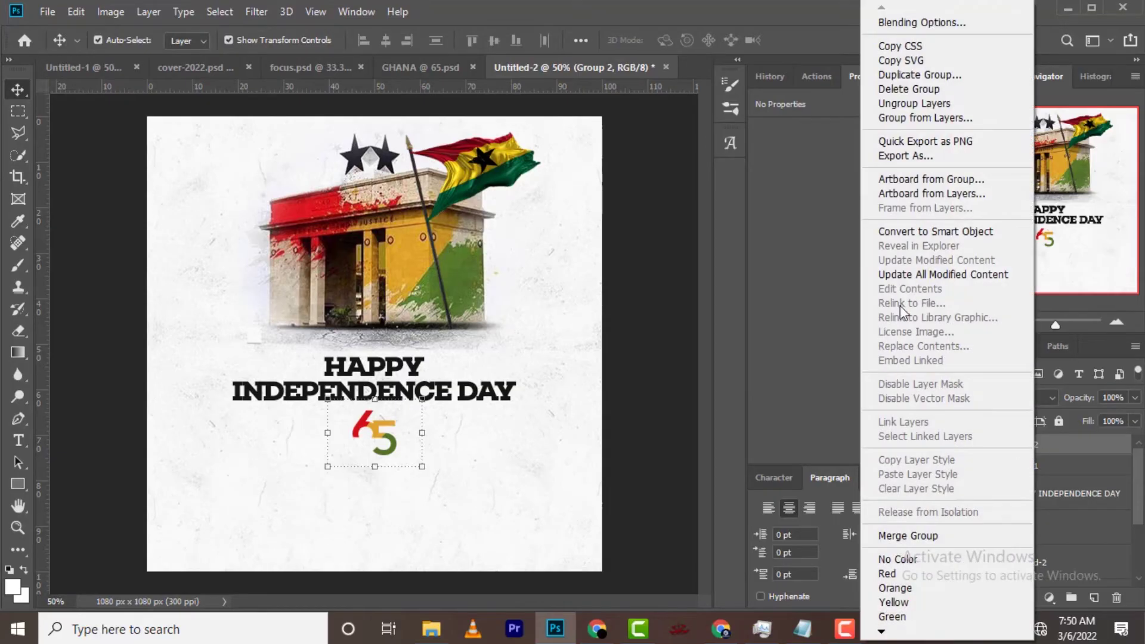
left_click(908, 535)
Step: Add a 'GHANA @' text line near the 65 logo in SemiBold Italic
key("t")
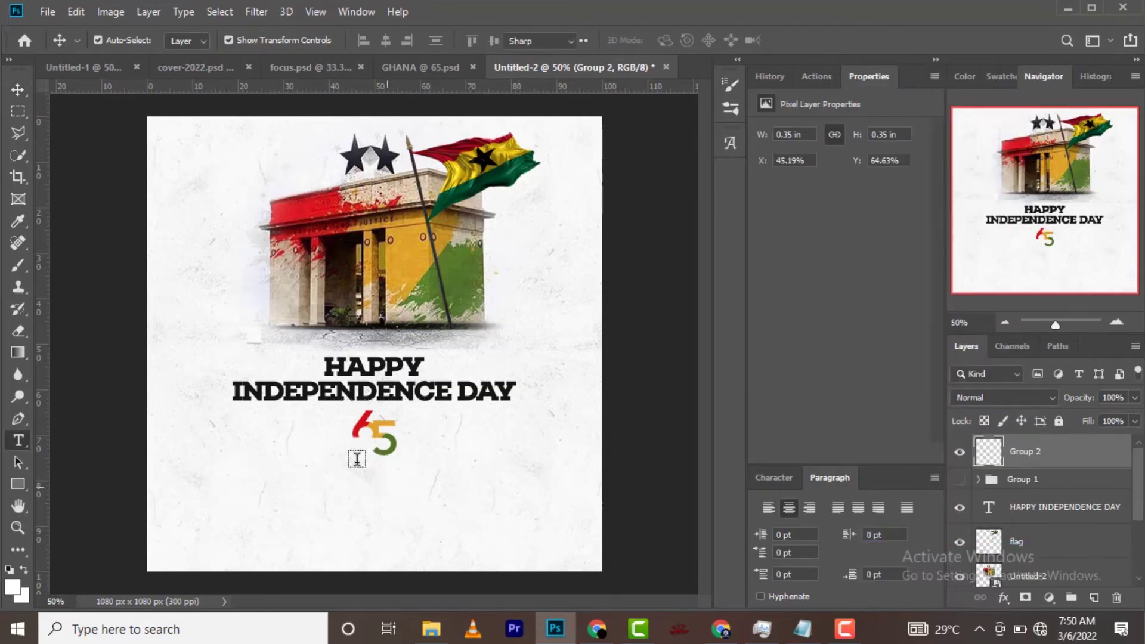
left_click(344, 452)
type("G")
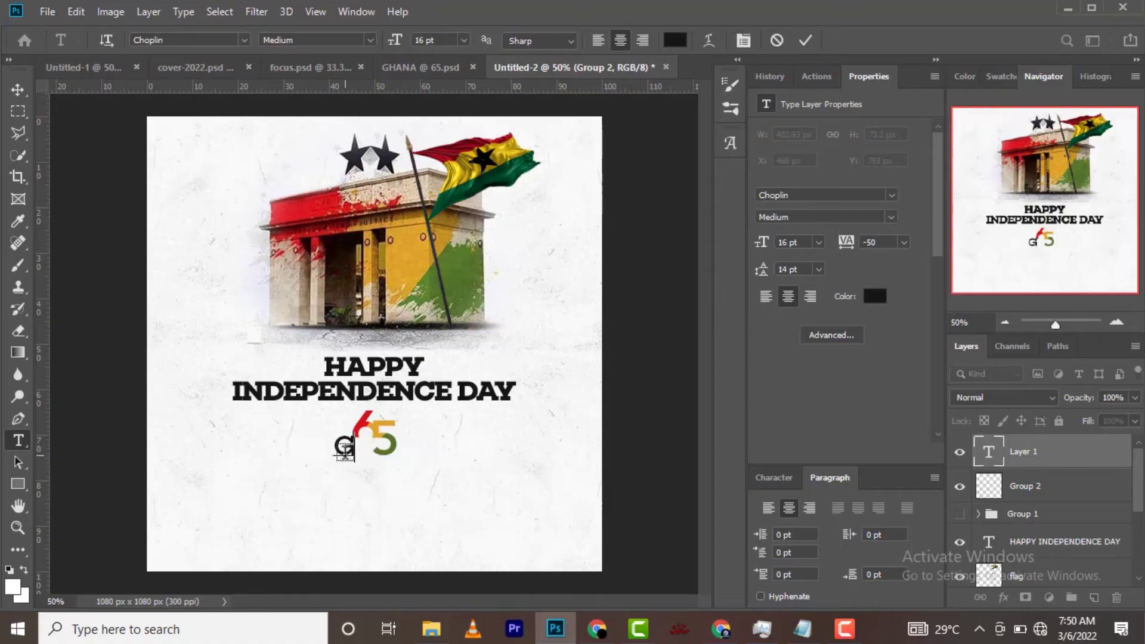
type("HANA")
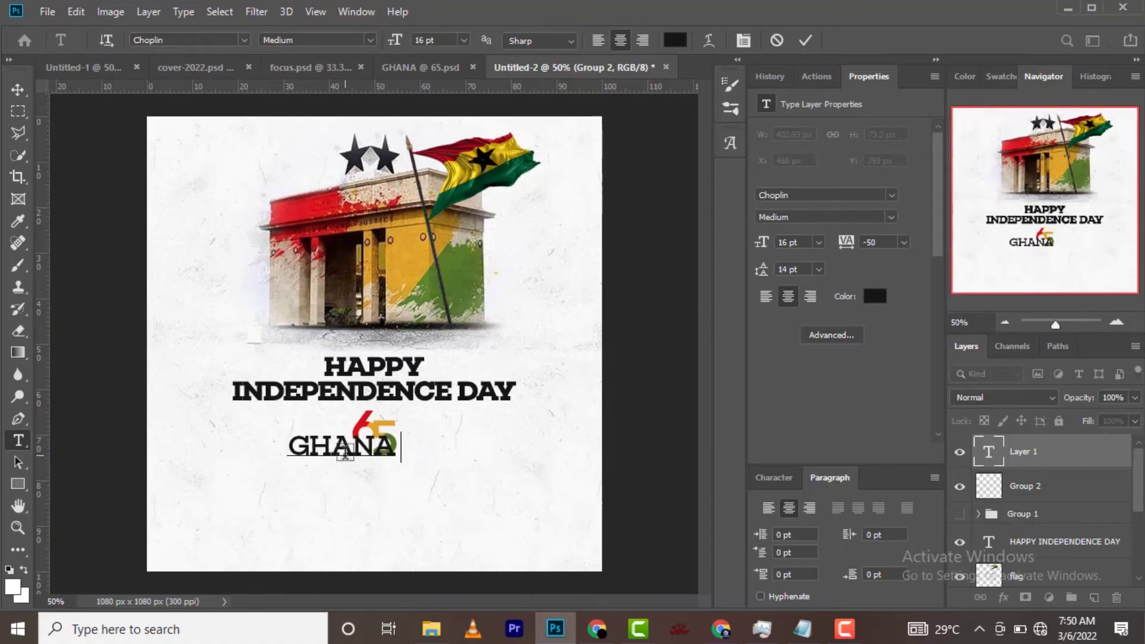
type(" @")
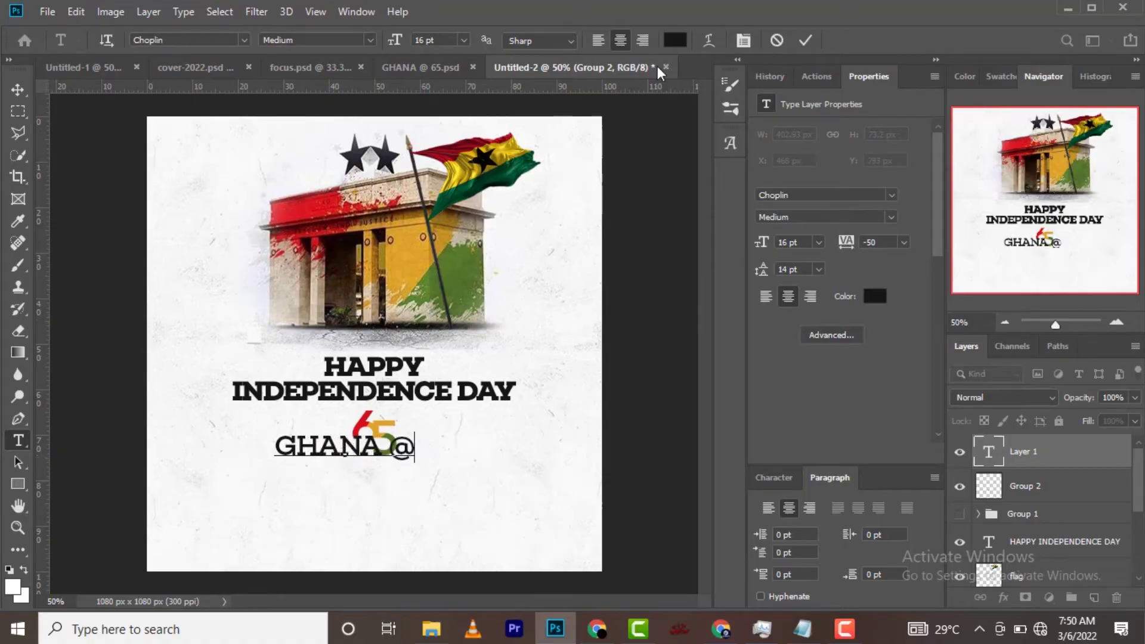
left_click(807, 41)
left_click(889, 217)
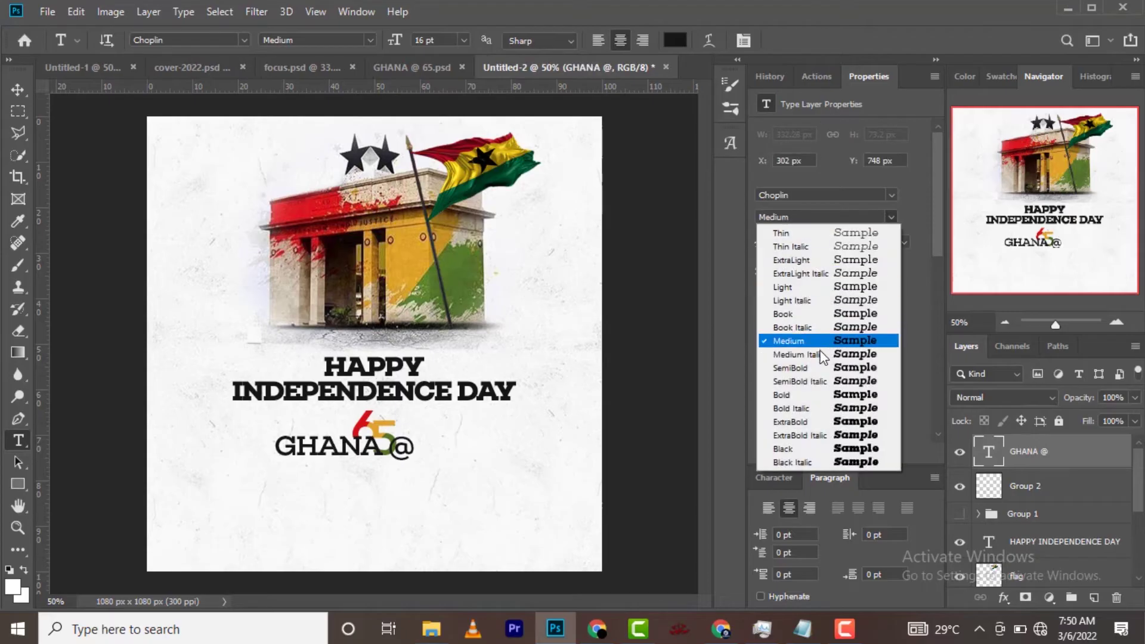
left_click(815, 382)
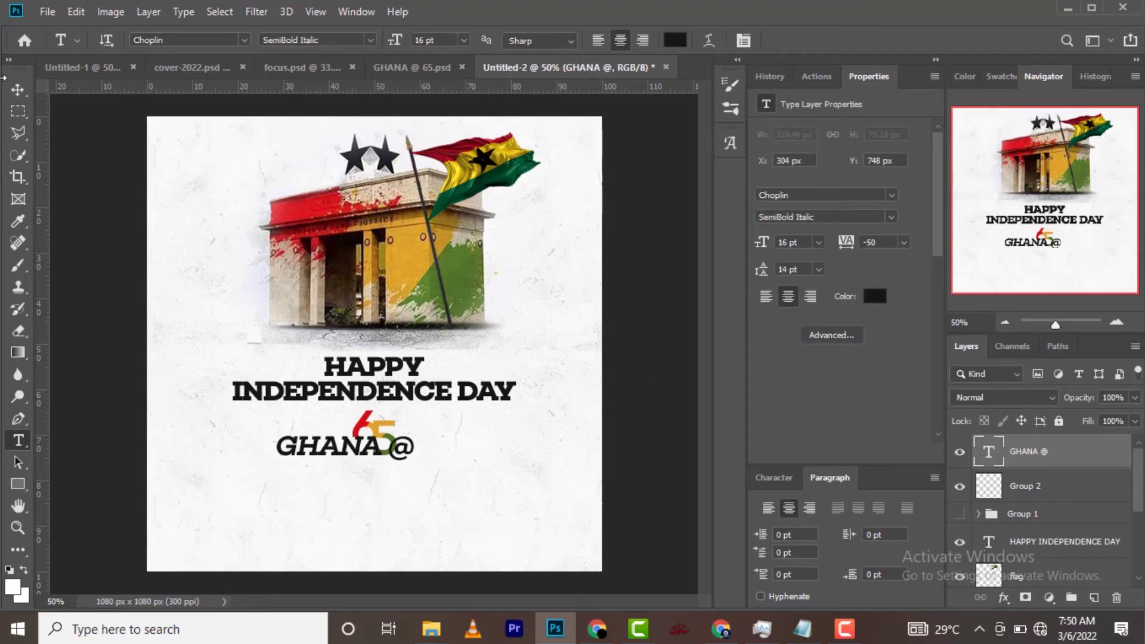
left_click(16, 91)
Step: Scale GHANA @ down over the 65, nudge it into place, then shrink it to about 72%
key("ctrl+t")
mouse_move(413, 459)
left_mouse_down()
mouse_move(332, 442)
mouse_move(376, 455)
left_mouse_up()
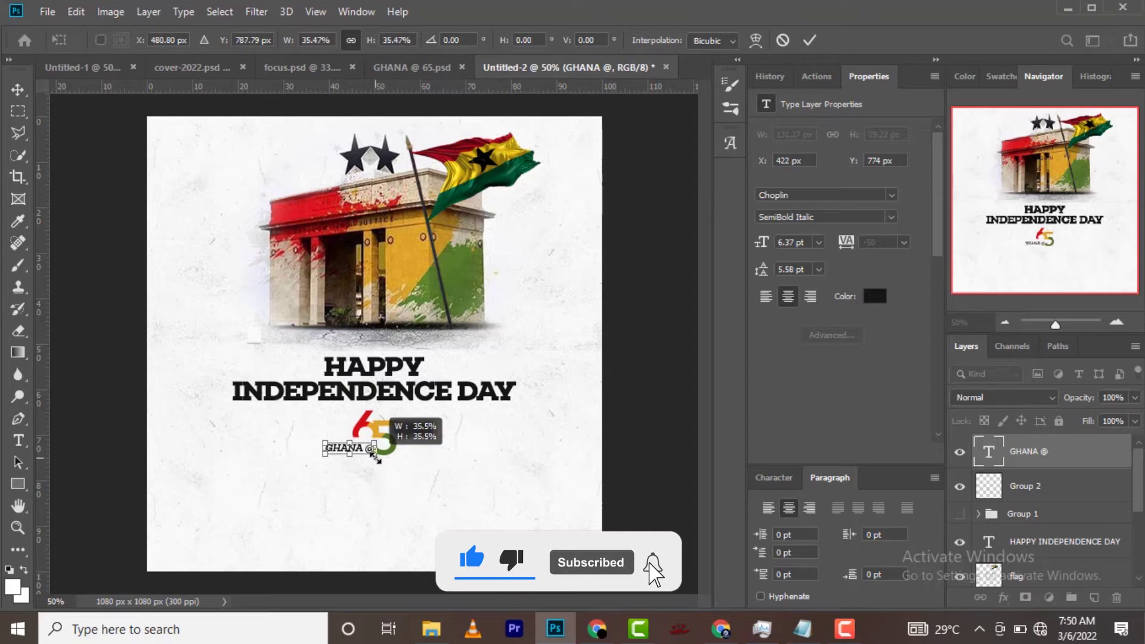
left_click(809, 40)
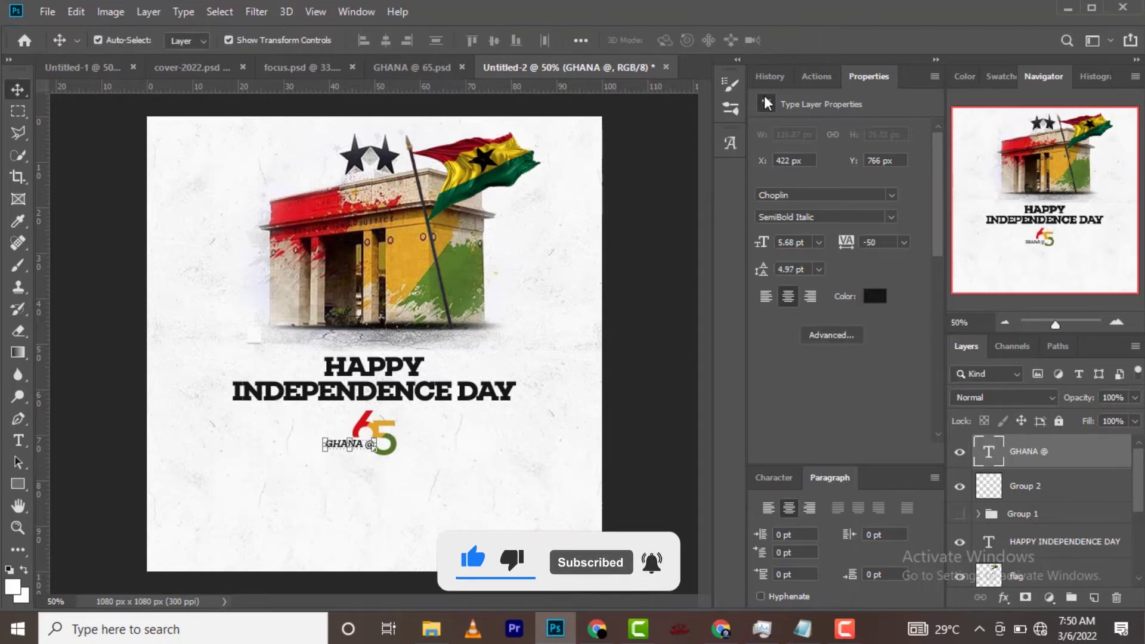
key("Right")
key("Right")
key("Right")
key("Right")
key("Right")
key("Right")
key("Right")
key("Right")
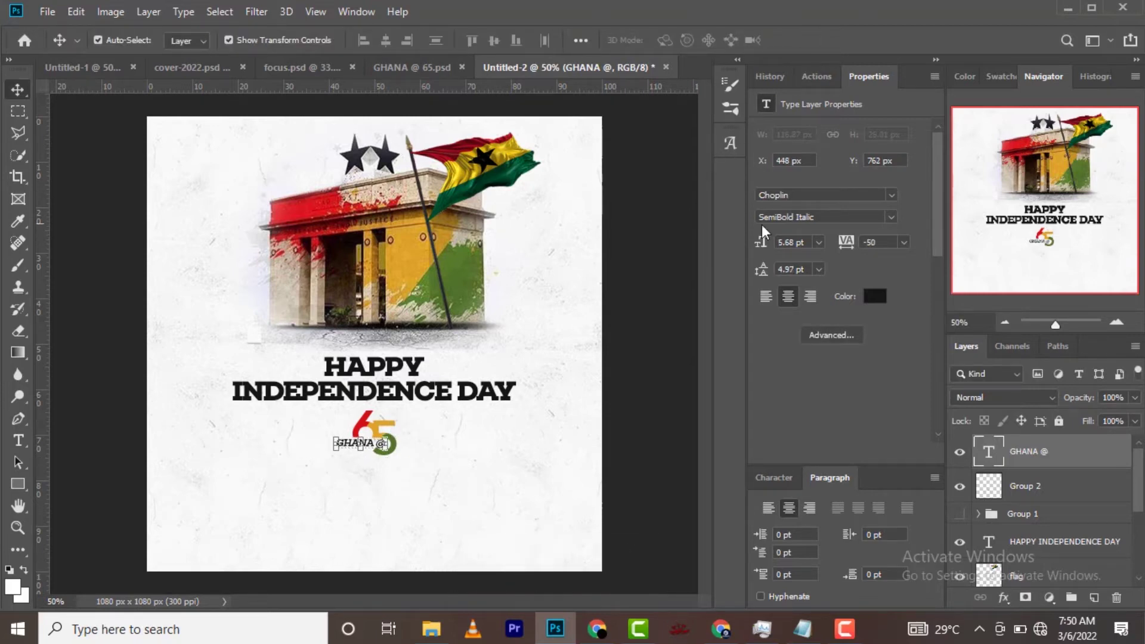
key("Left")
key("Left")
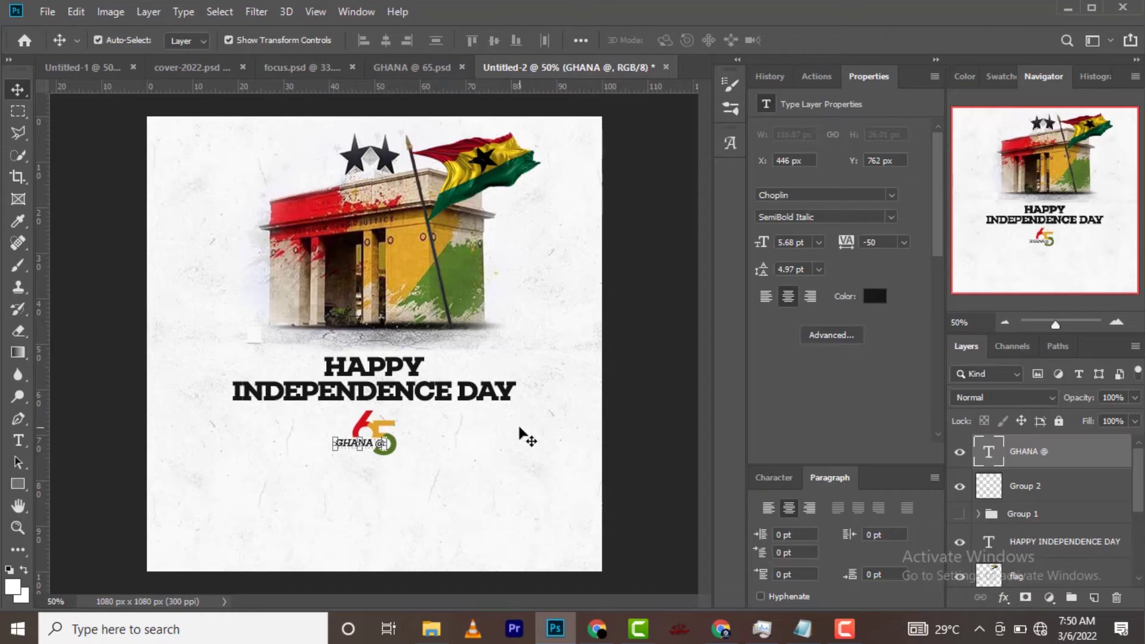
key("Left")
key("Left")
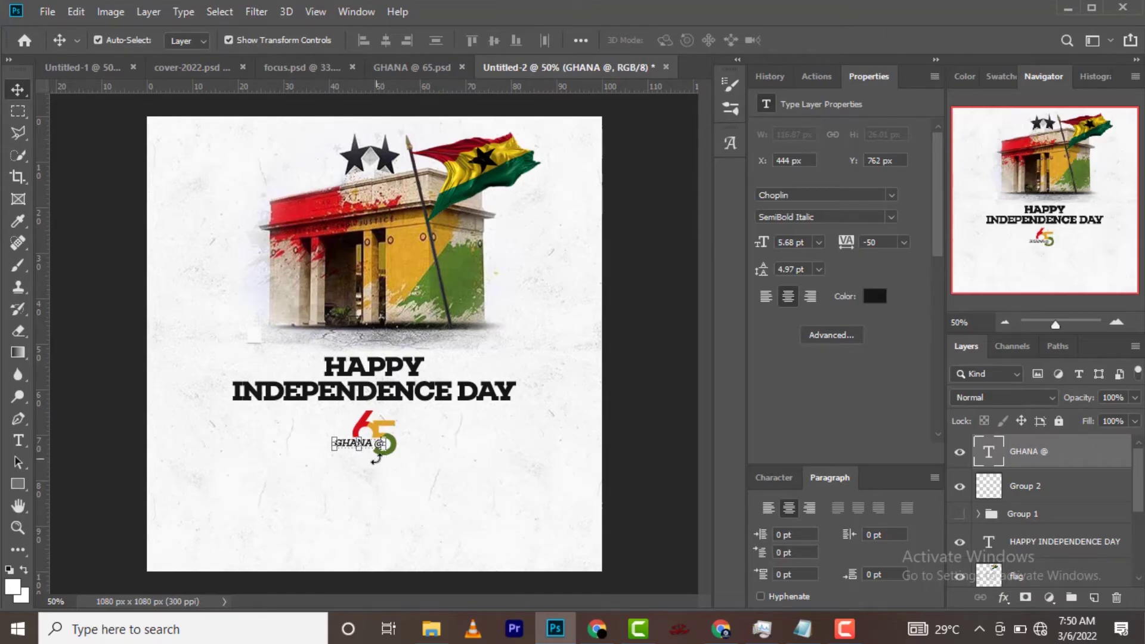
key("ctrl+t")
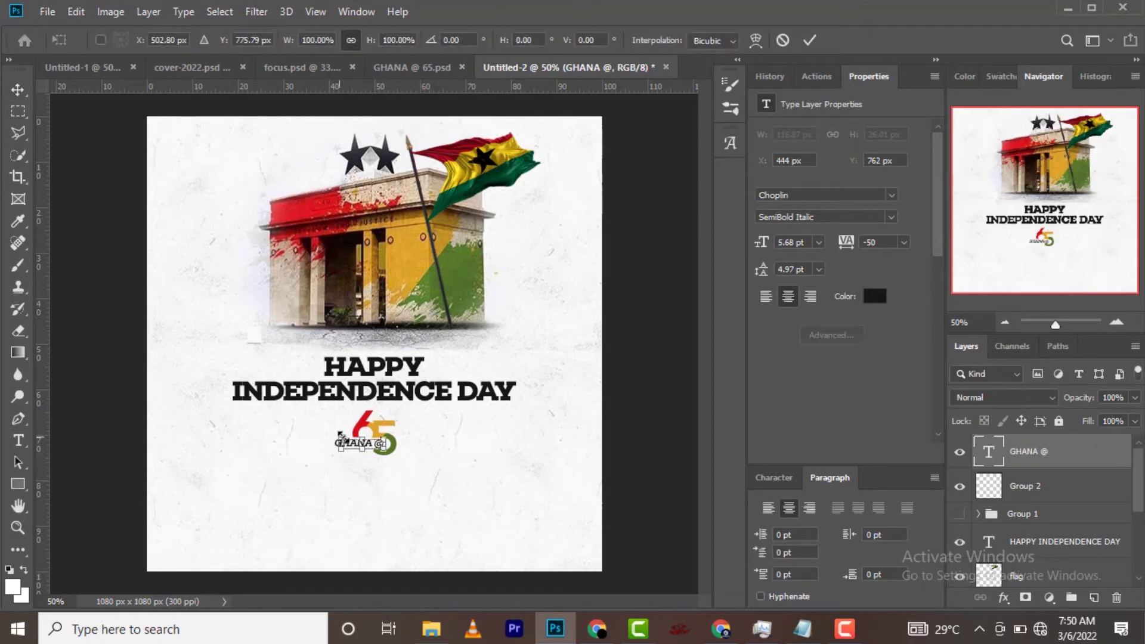
left_click_drag(332, 438, 346, 440)
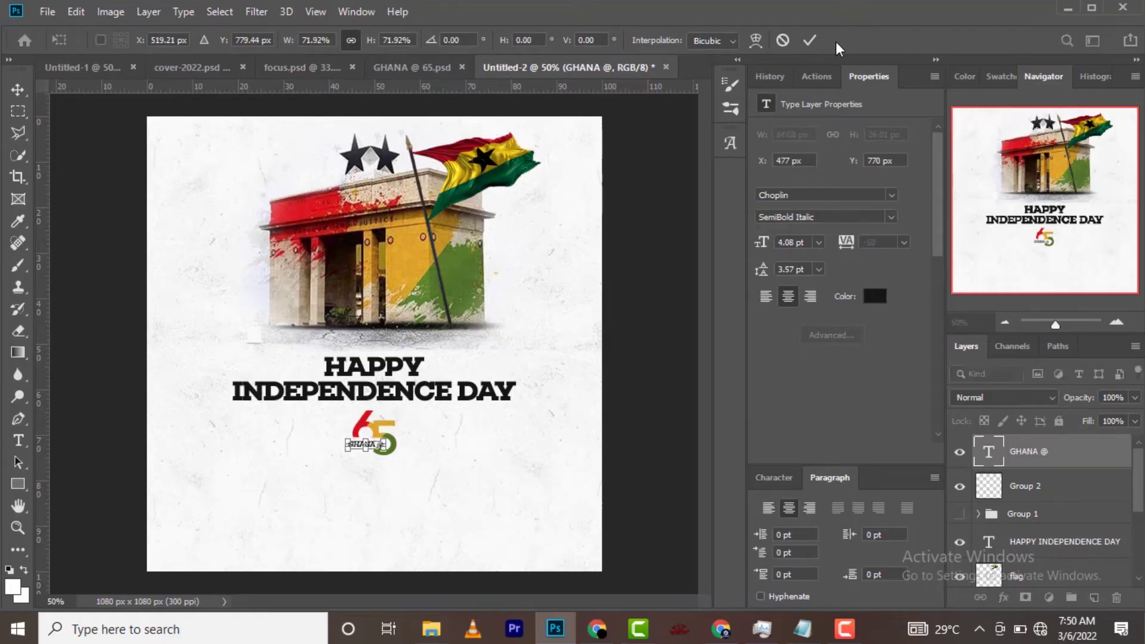
left_click(808, 40)
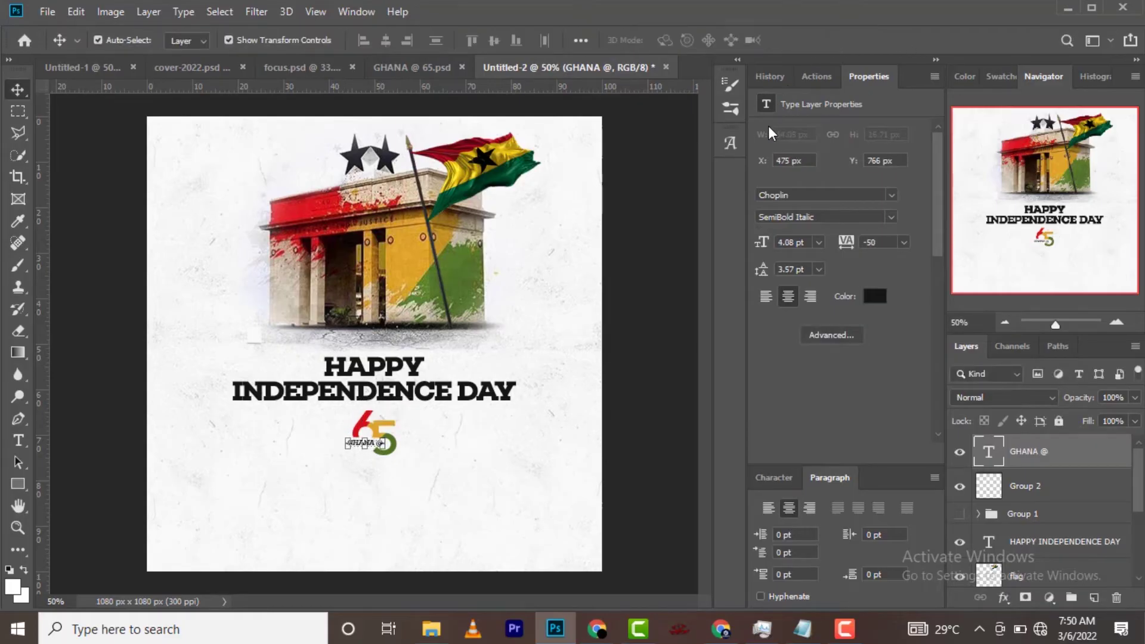
Step: Group GHANA @ with the 65 logo as Group 3 and resize it to about 84%
key("Right")
key("Right")
key("Right")
left_click(1061, 491, "shift")
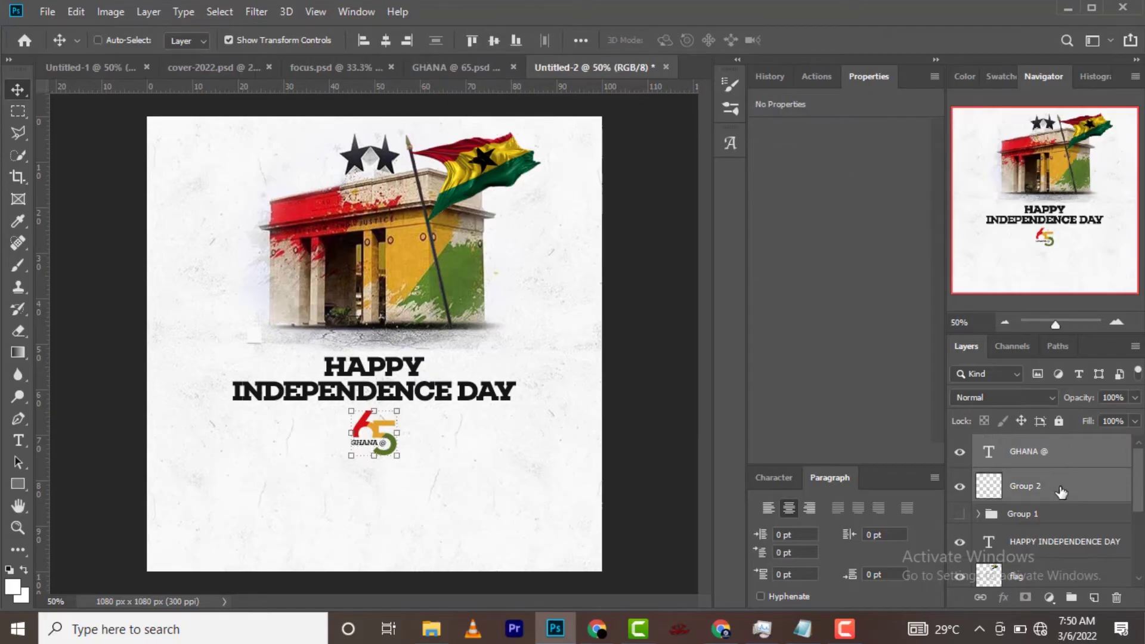
key("ctrl+g")
left_click_drag(396, 456, 401, 459)
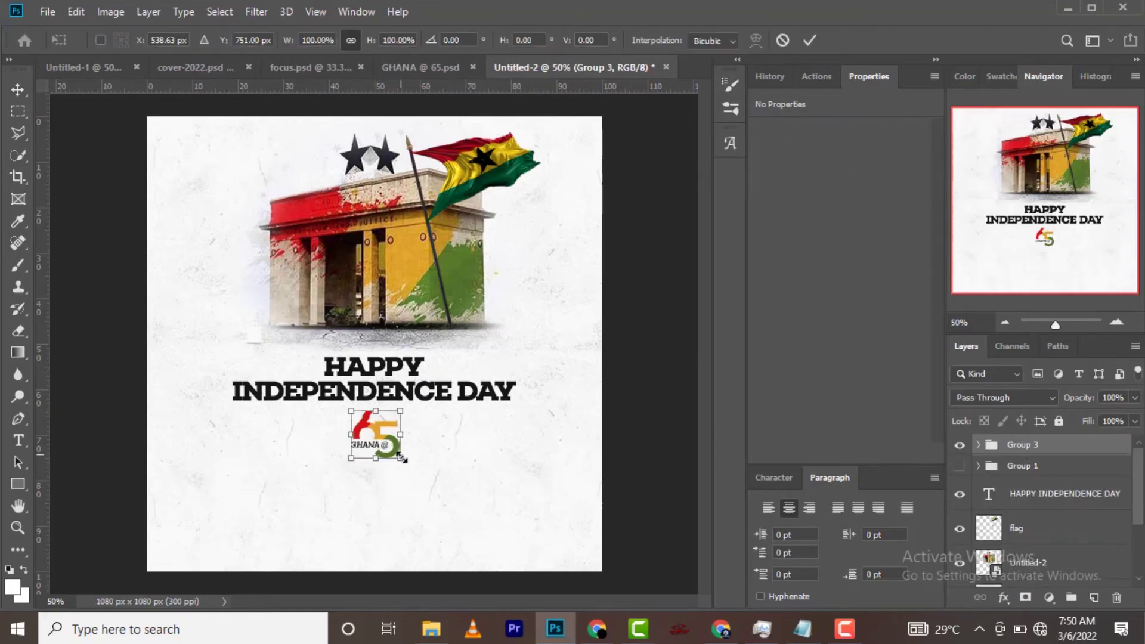
left_click(809, 40)
key("Left")
key("Left")
key("Left")
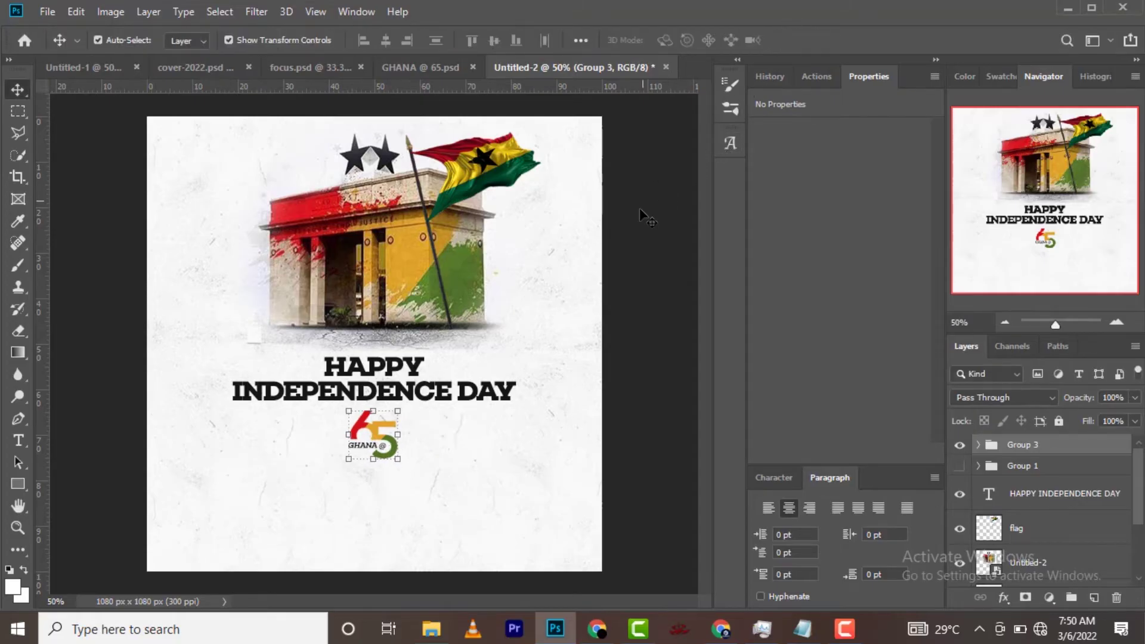
left_click_drag(398, 460, 390, 451)
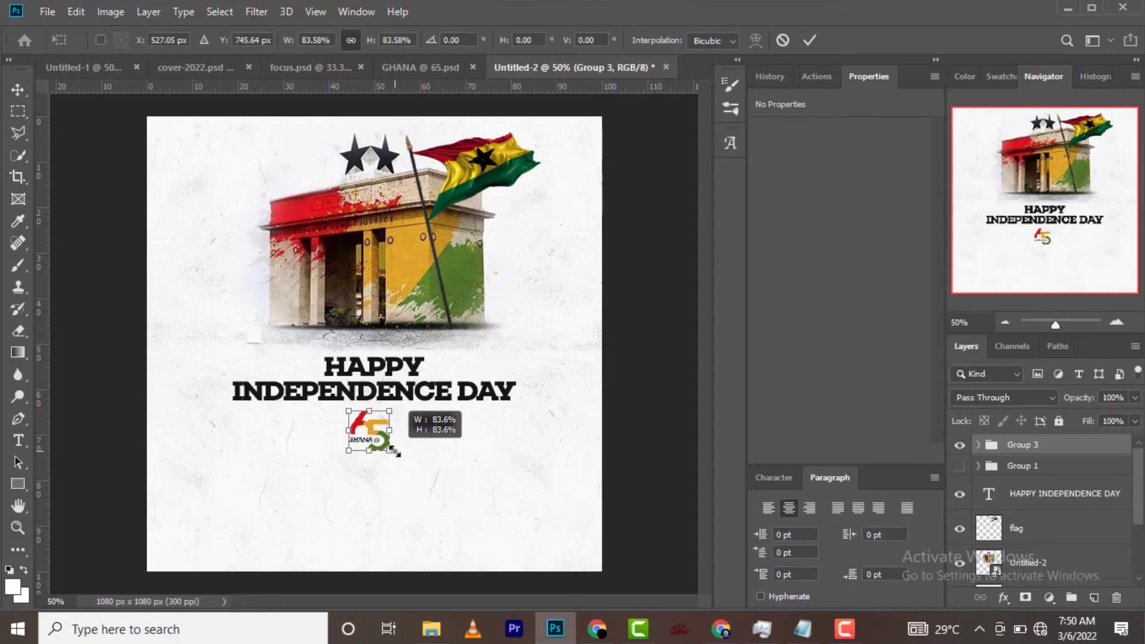
left_click(809, 41)
Step: Adjust the HAPPY INDEPENDENCE DAY headline position and nudge Group 3 up toward it
left_click_drag(499, 396, 499, 388)
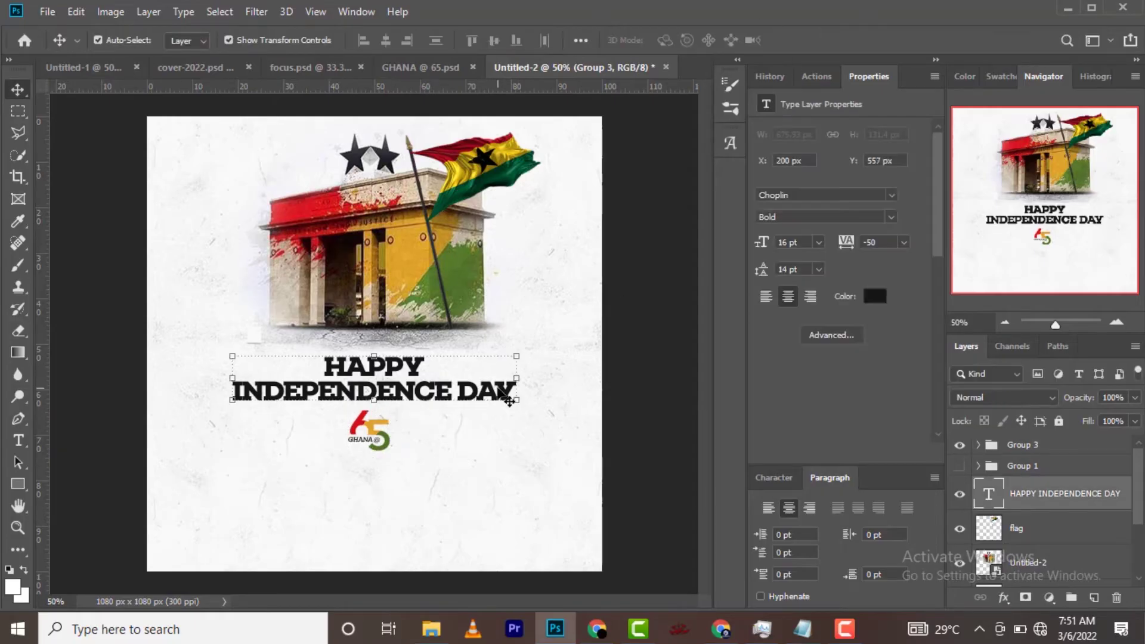
key("Down")
key("Down")
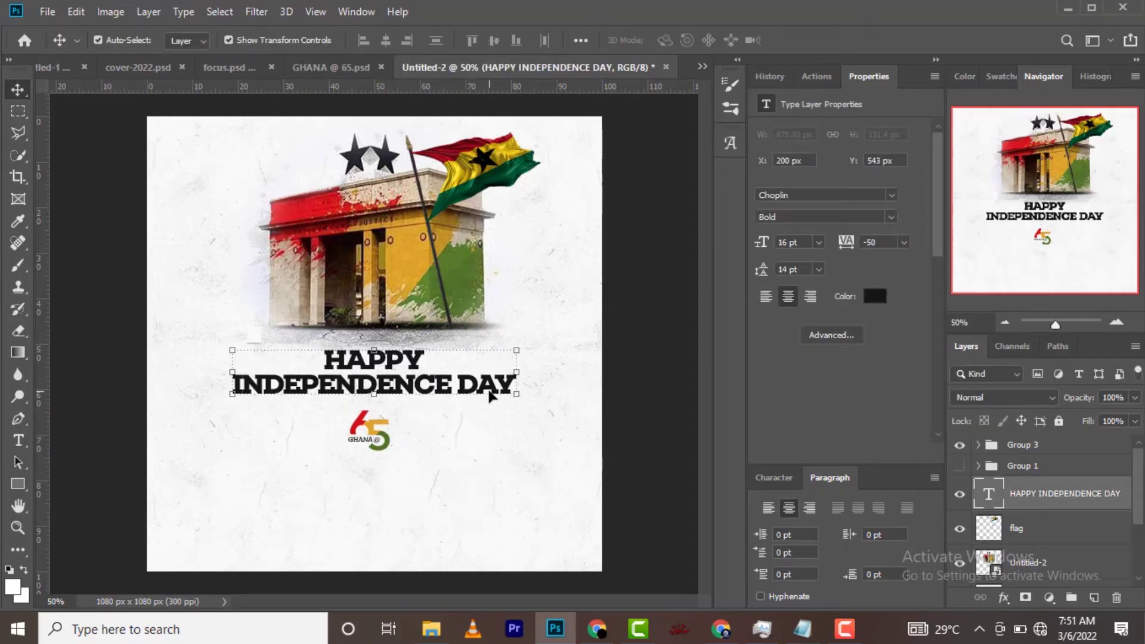
key("Down")
key("Down")
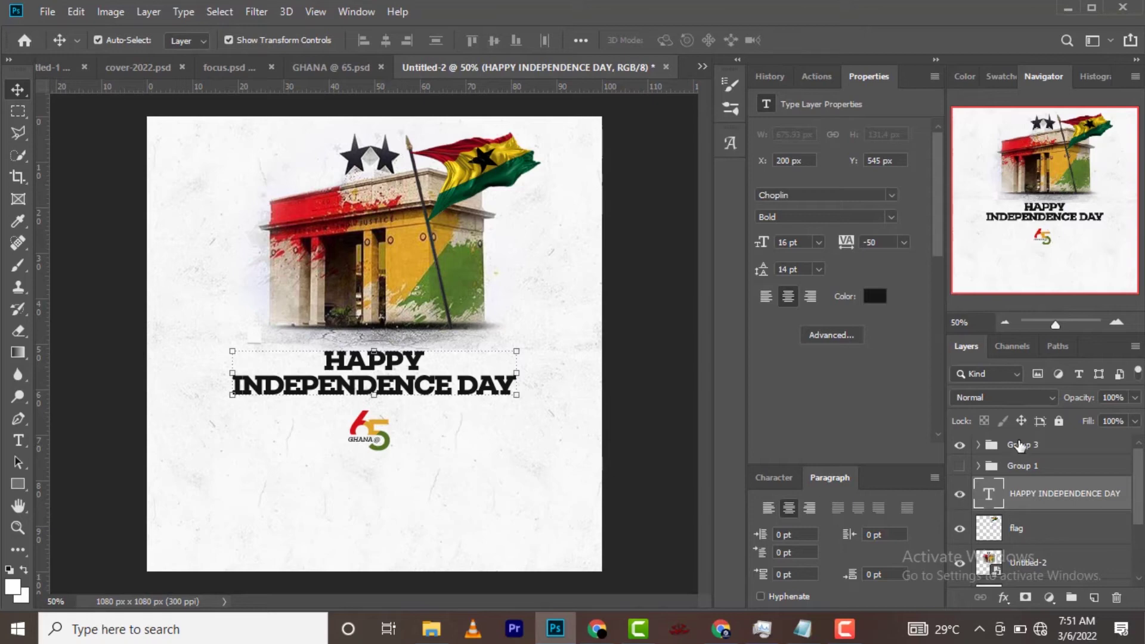
left_click(1020, 445)
key("Up")
key("Up")
key("Up")
key("Up")
key("Up")
key("Up")
key("Up")
key("Up")
key("Up")
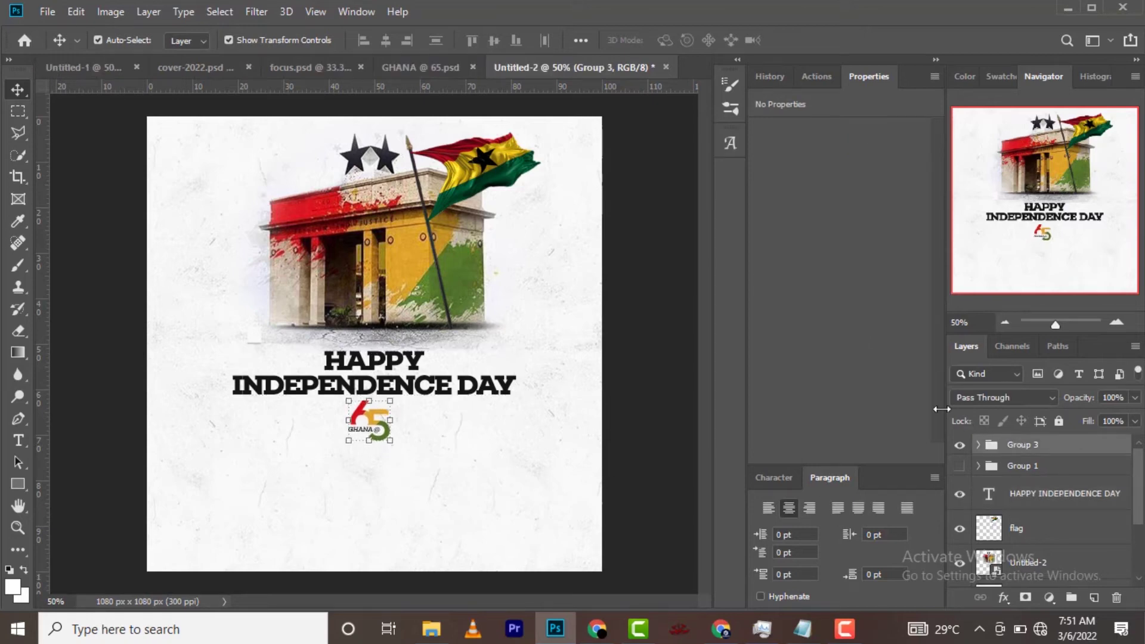
Step: Centre Group 3 horizontally on the canvas using a whole-canvas selection, then deselect
left_click(221, 13)
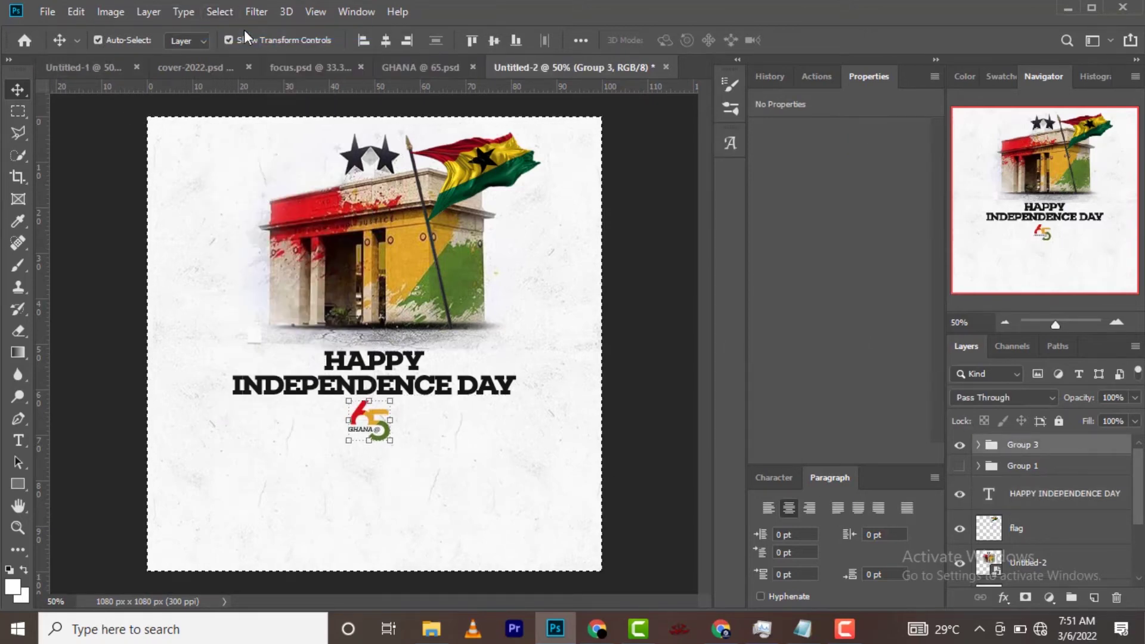
left_click(387, 41)
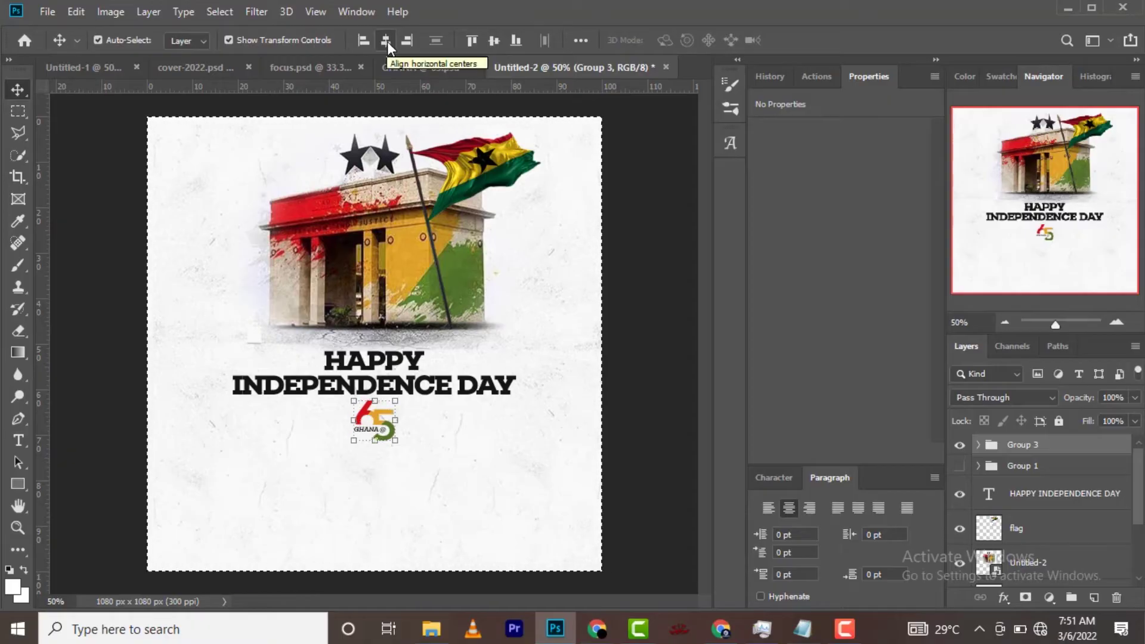
left_click(222, 12)
left_click(238, 46)
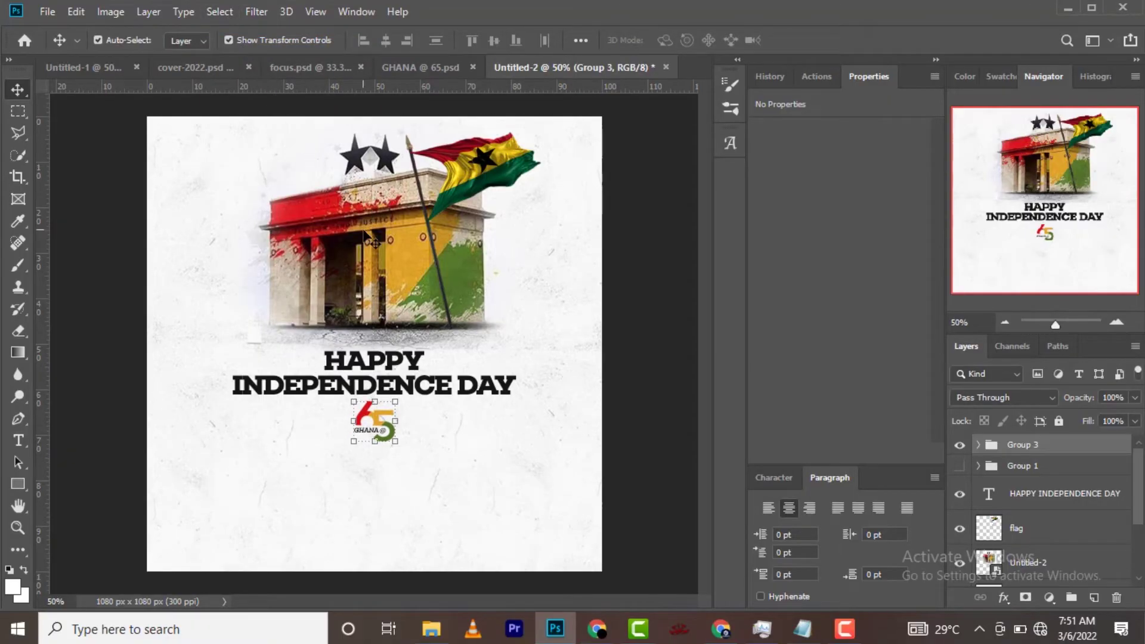
Step: Type the dates '1957 - 2022' below the 65 logo
key("t")
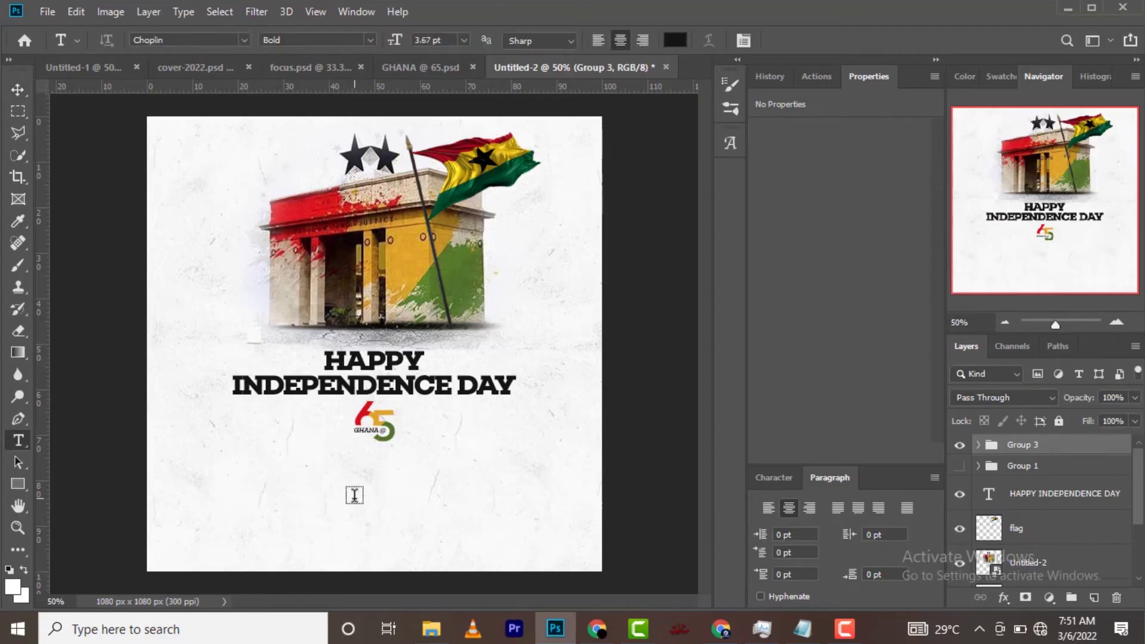
left_click(354, 495)
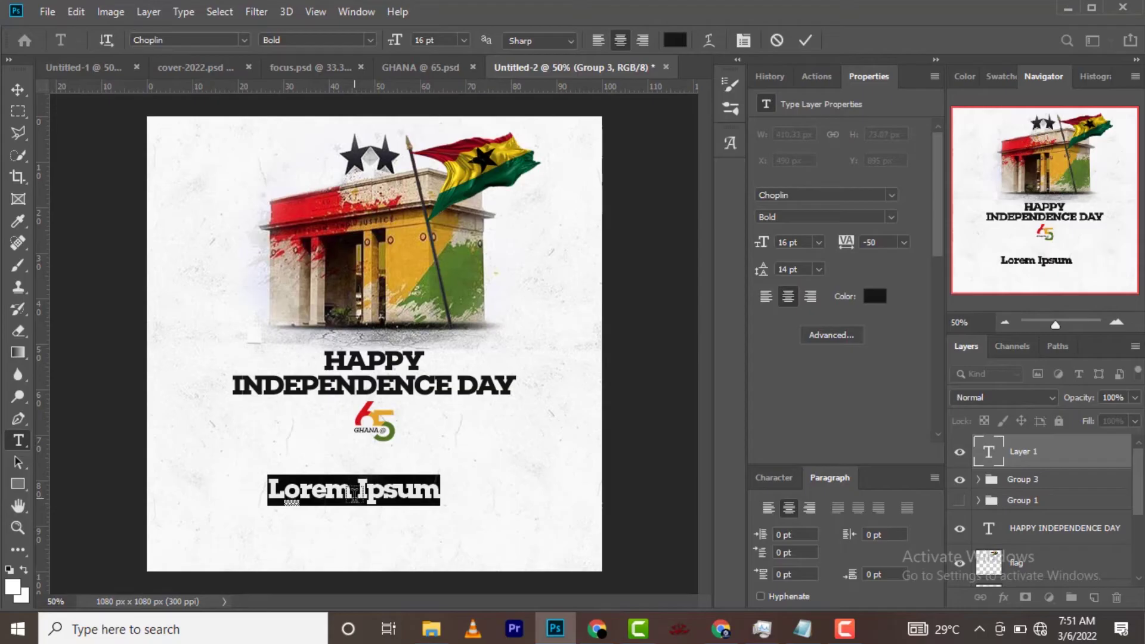
type("199")
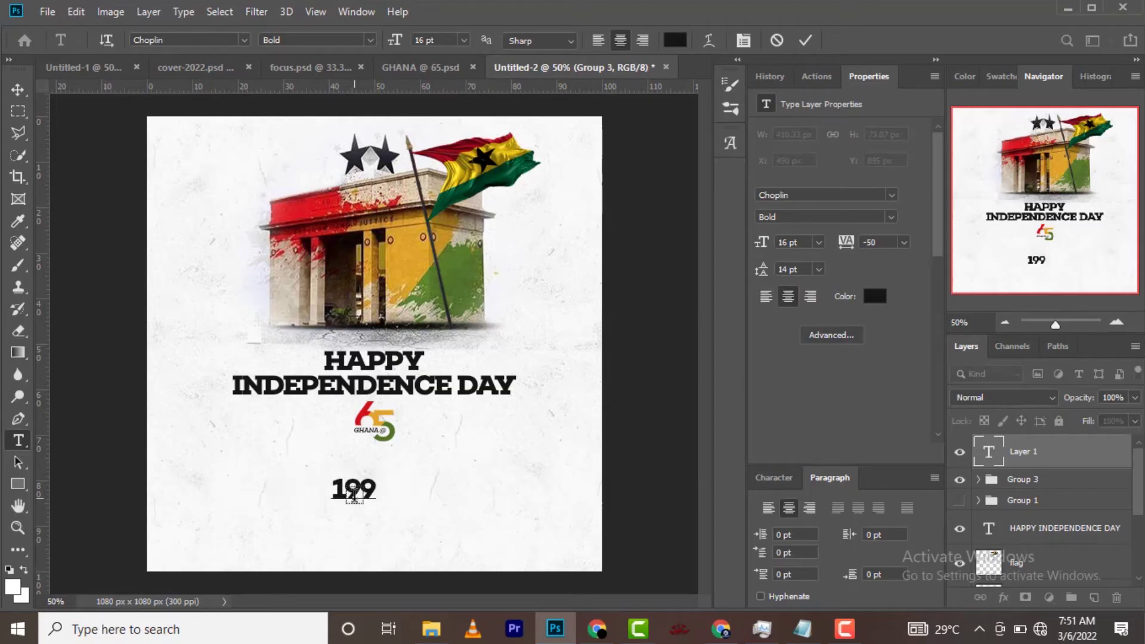
key("BackSpace")
type("57")
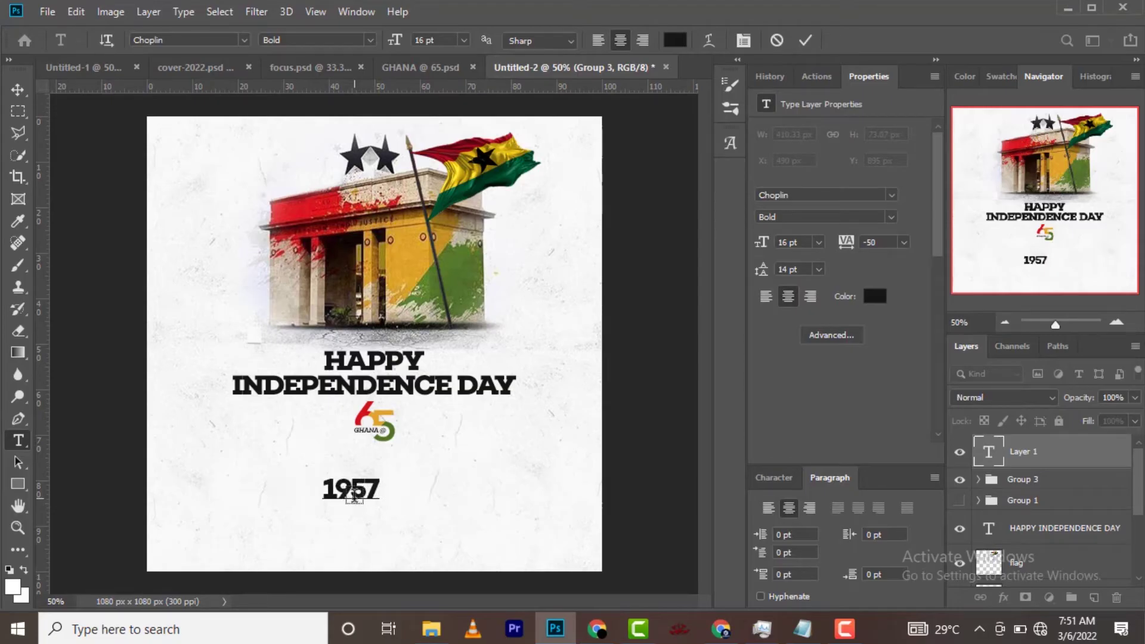
type(" - 2022")
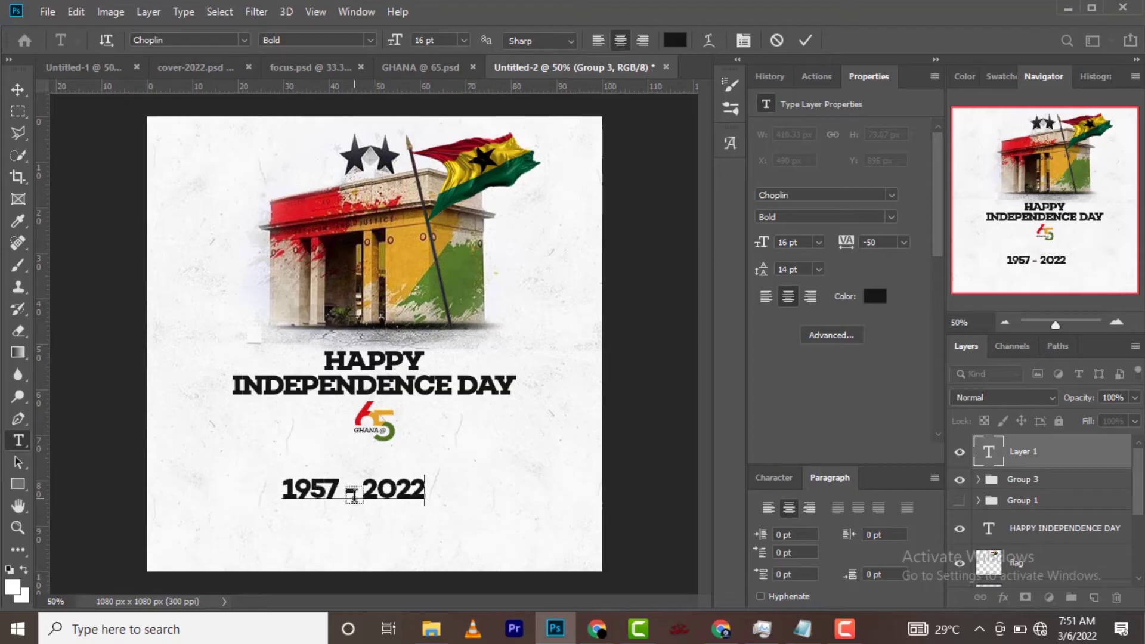
left_click(807, 40)
Step: Set the date text to SemiBold, 5 pt, with 600 tracking
left_click(888, 217)
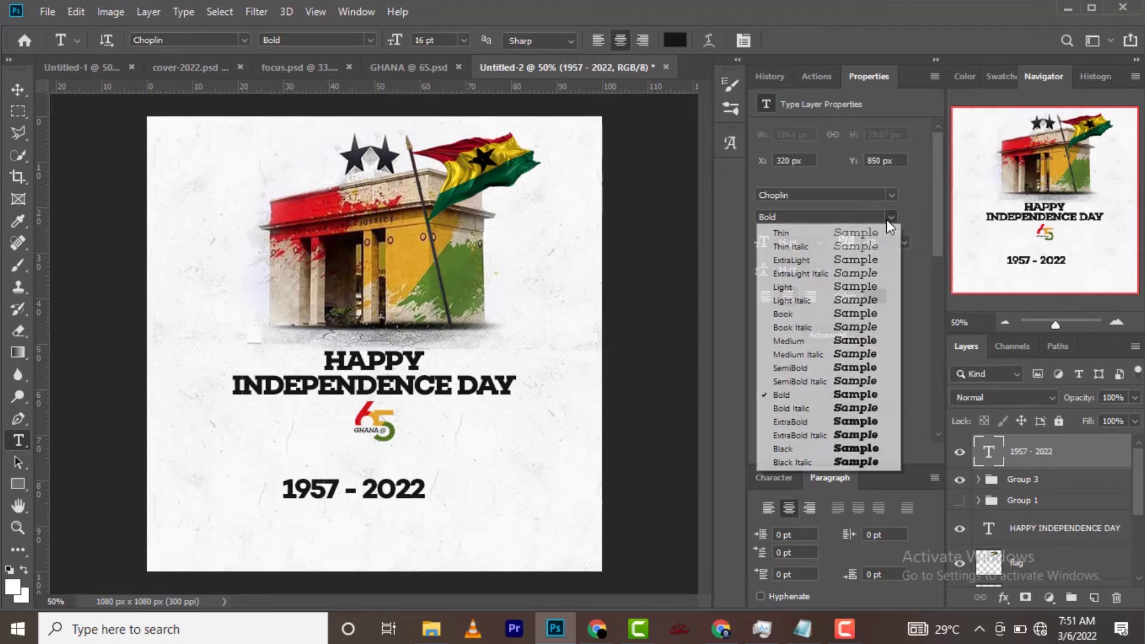
left_click(803, 366)
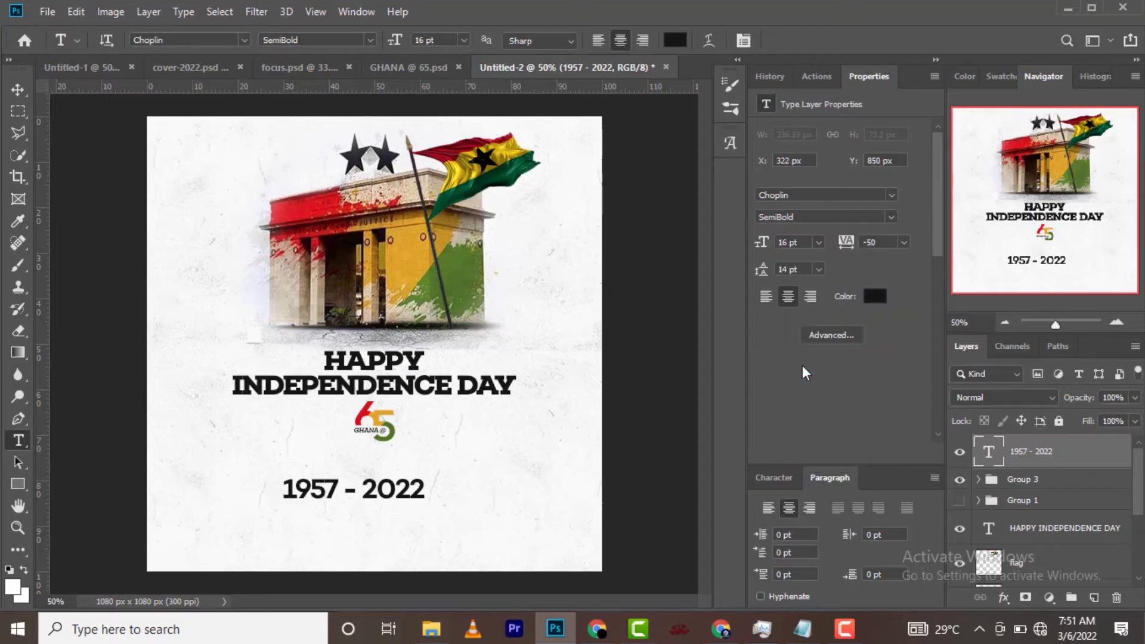
left_click(818, 243)
left_click(818, 244)
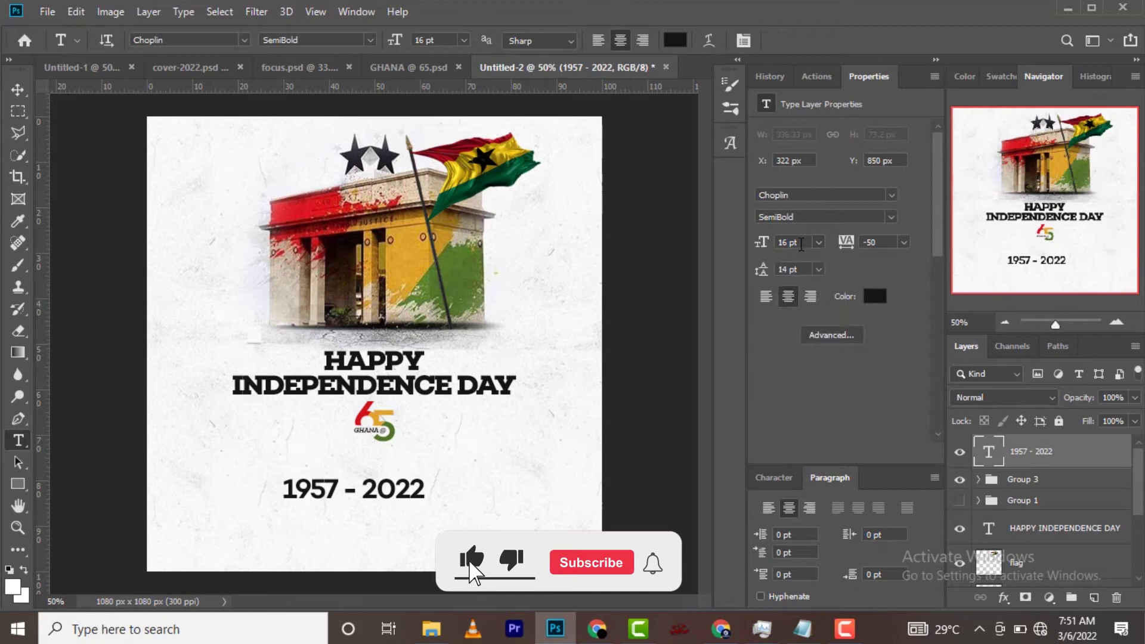
type("5")
key("Tab")
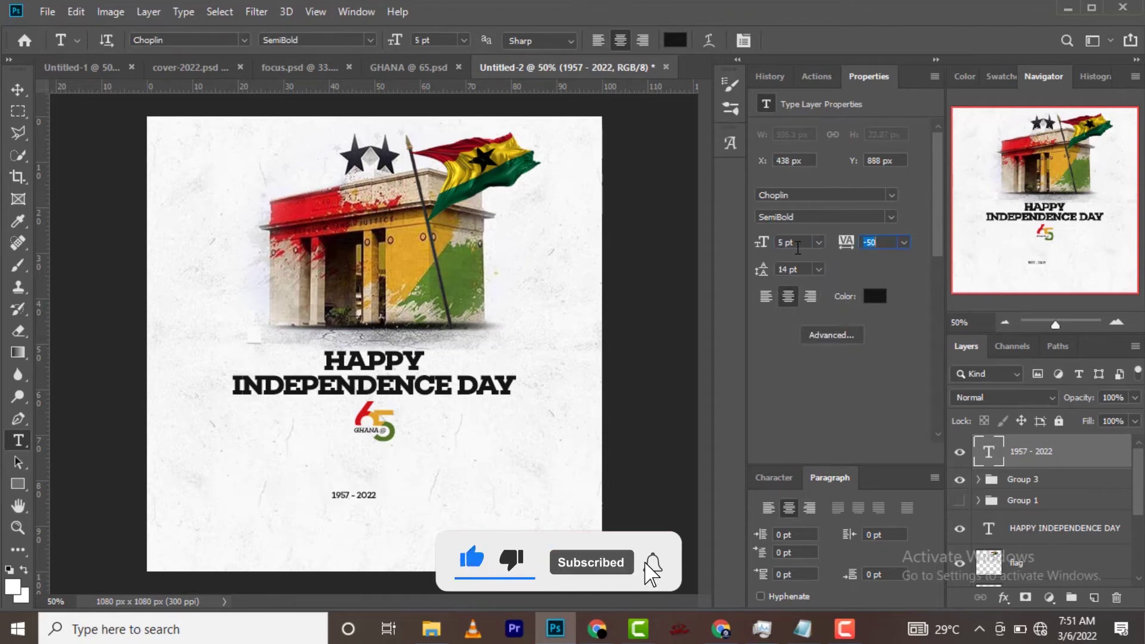
type("600")
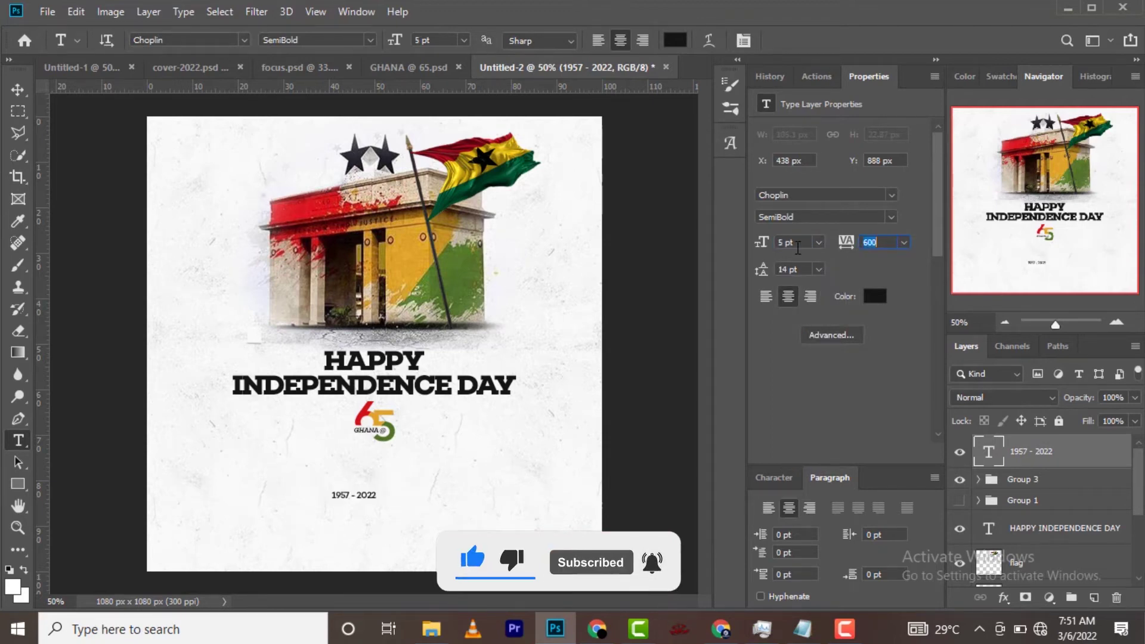
key("Tab")
Step: Centre the dates horizontally under the 65 and draw a thin 272 × 4 px line above them
left_click(18, 89)
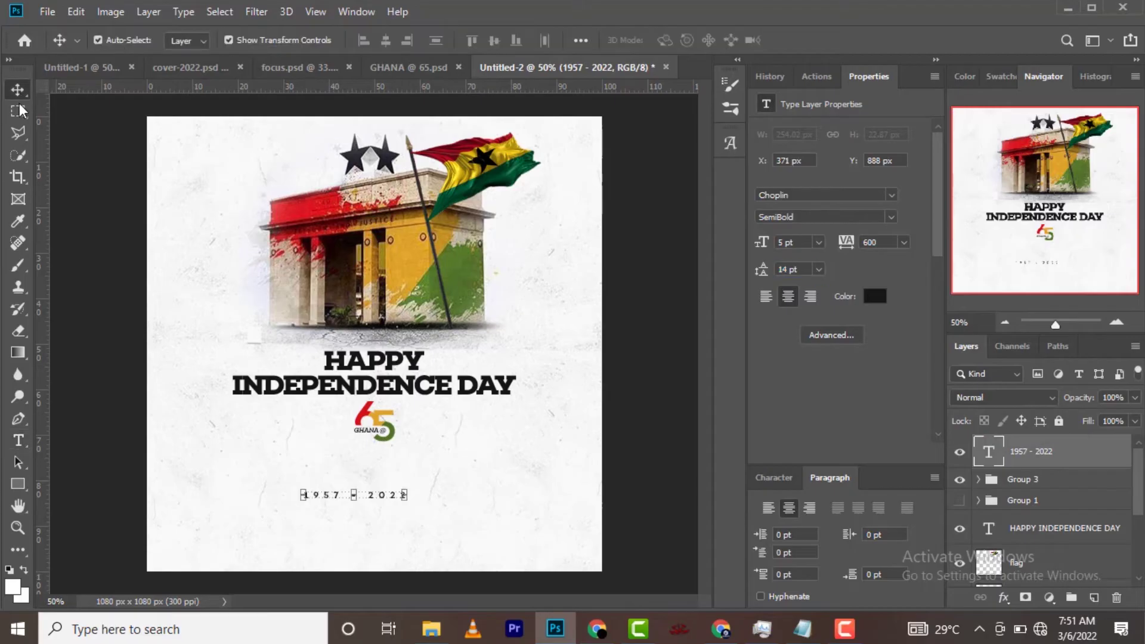
key("shift+Up")
key("shift+Up")
key("shift+Up")
key("shift+Right")
key("shift+Right")
key("shift+Right")
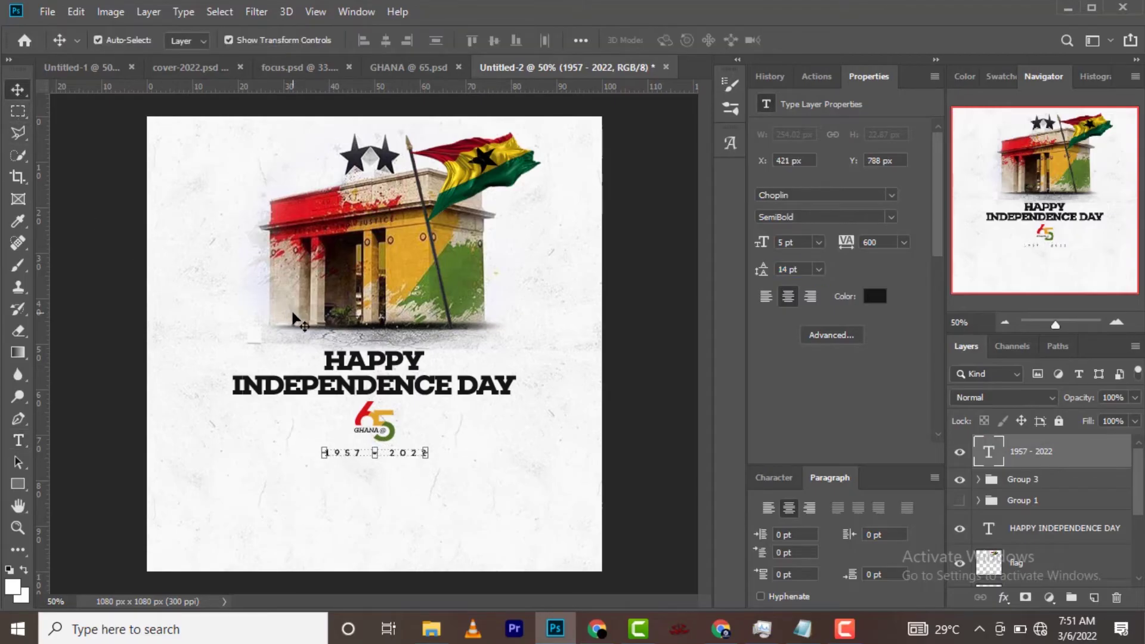
key("ctrl+a")
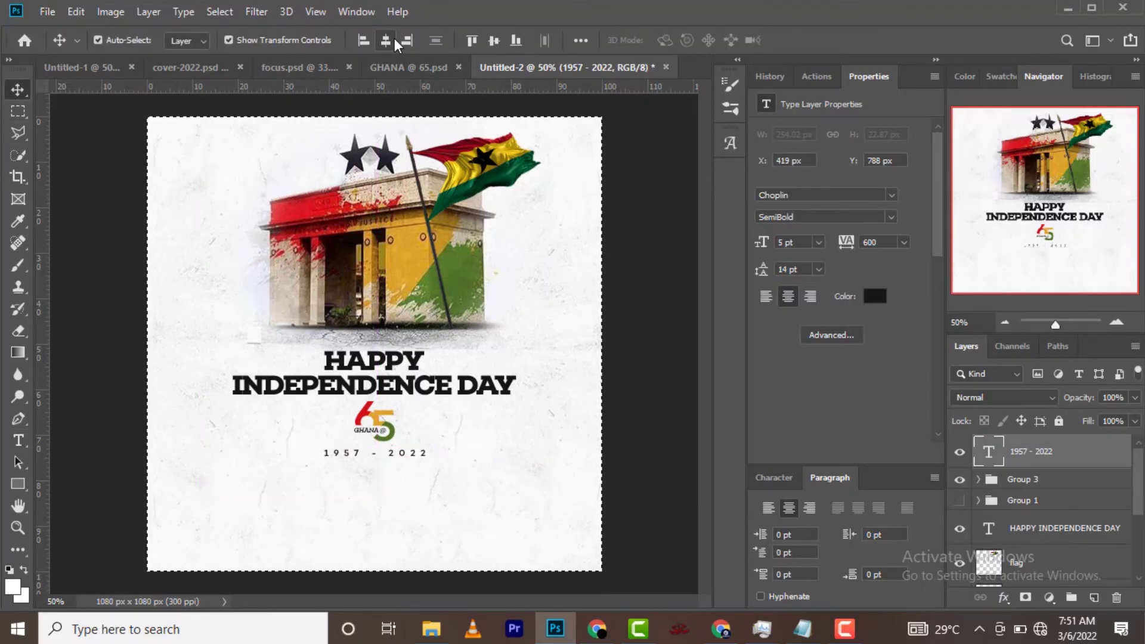
left_click(386, 40)
key("Down")
key("Down")
key("Down")
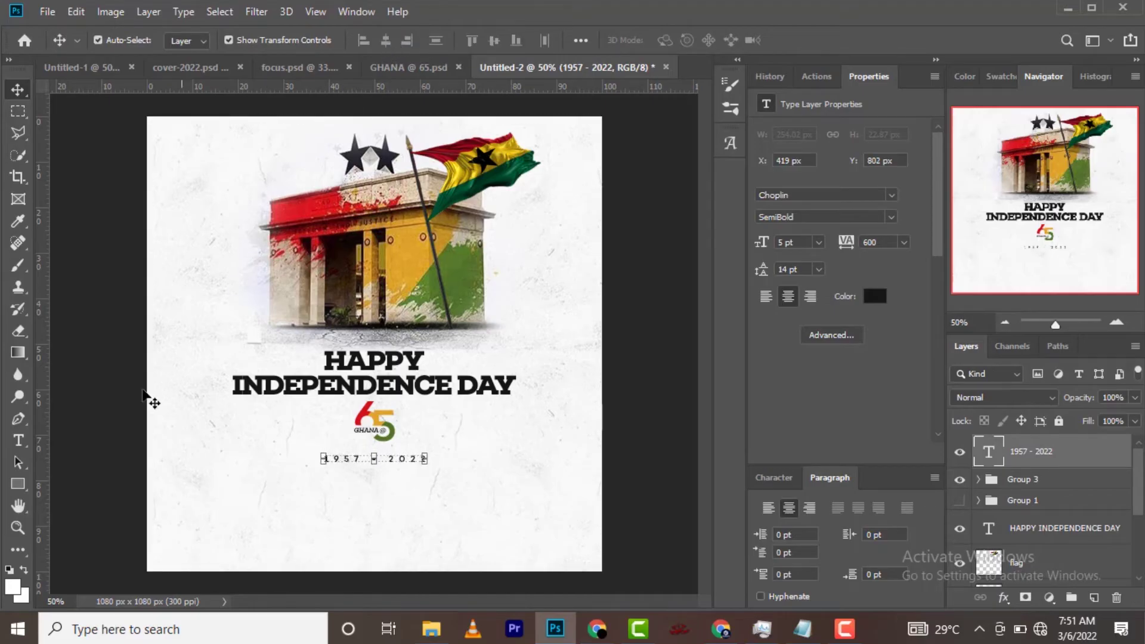
key("ctrl+d")
left_click(18, 484)
left_click_drag(320, 447, 434, 448)
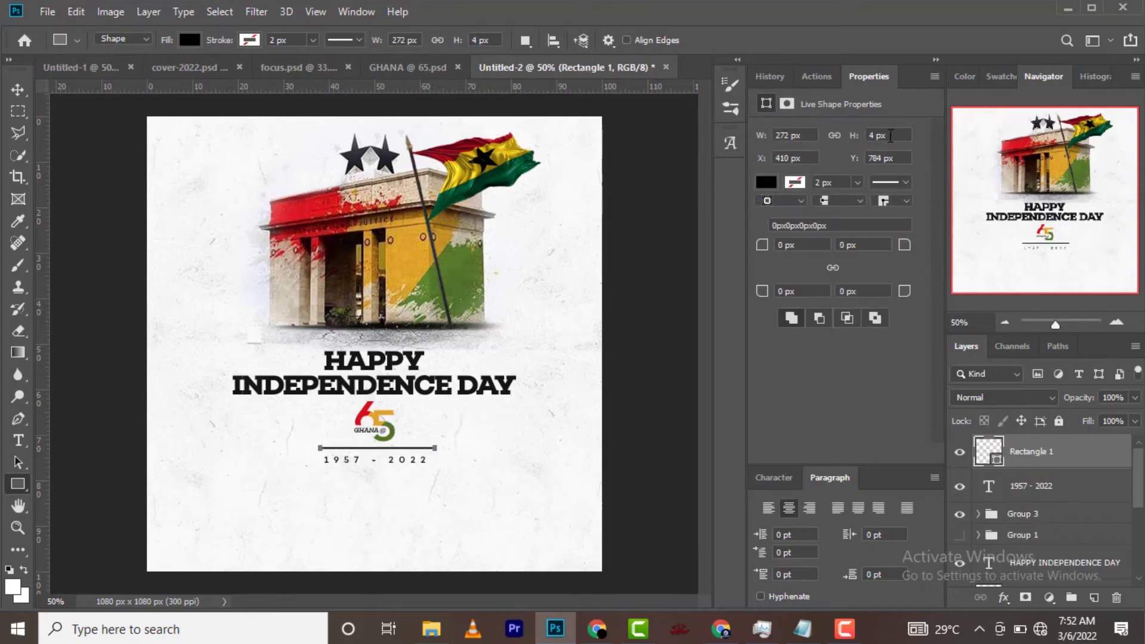
Step: Size the line above the dates to 250 px wide and 3 px high
key("Tab")
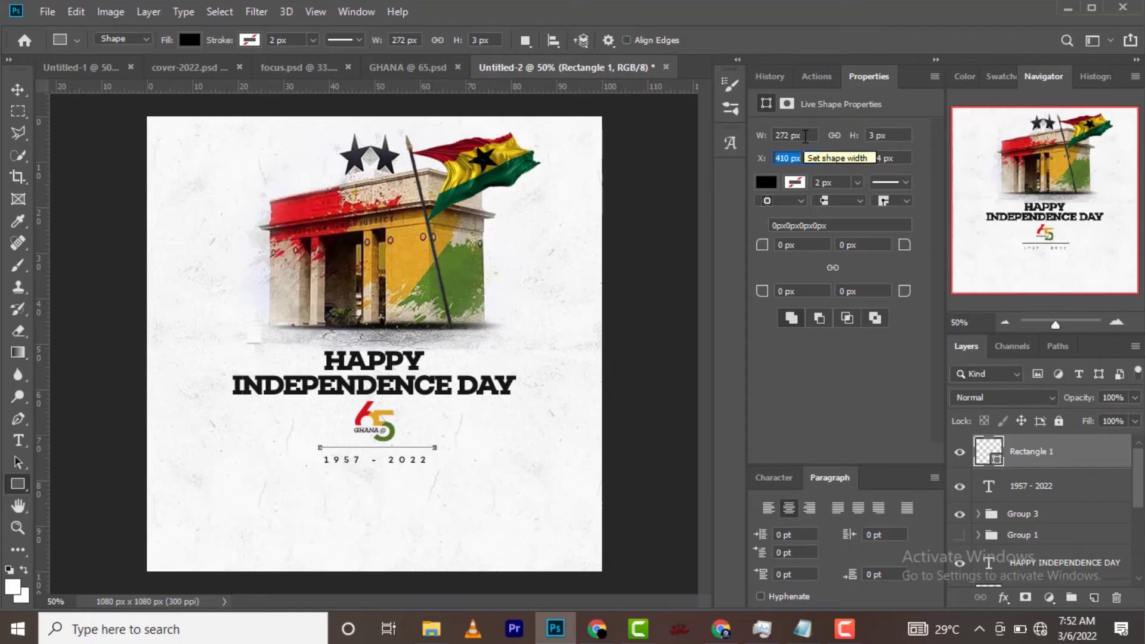
left_click(793, 136)
type("250")
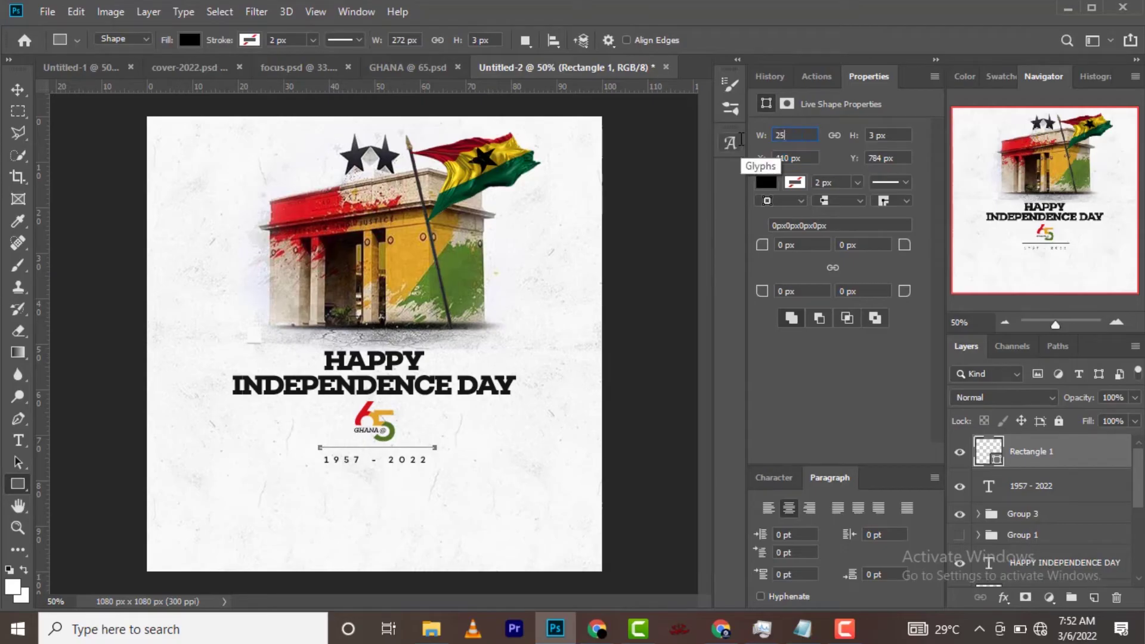
key("Tab")
Step: Fill the line with a near-black dark grey colour
left_click(17, 90)
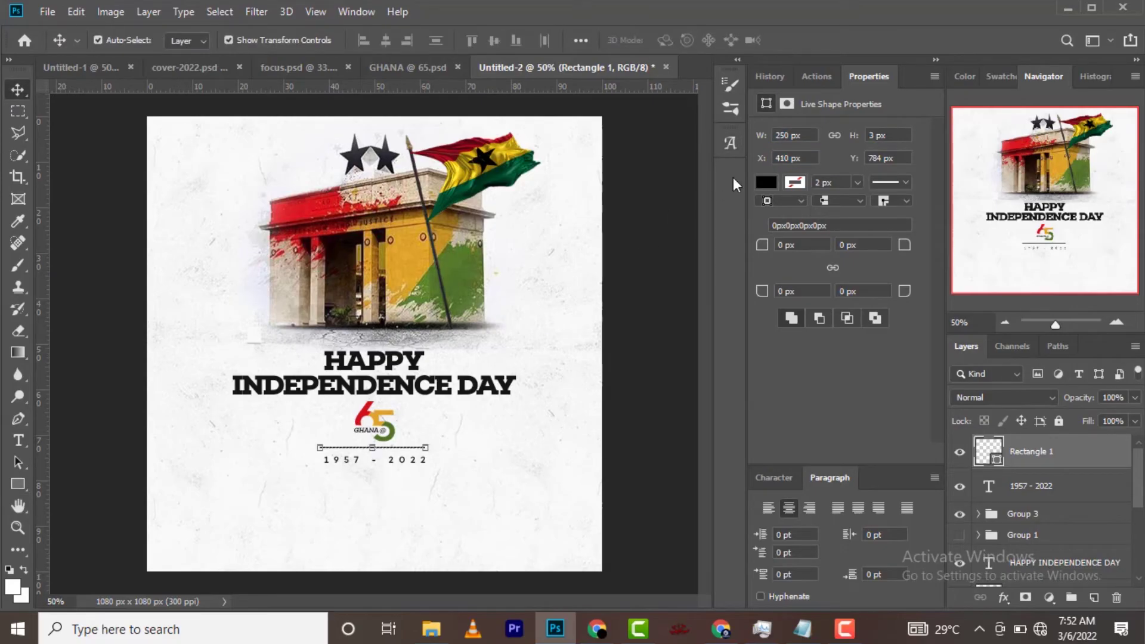
left_click(767, 182)
left_click(928, 215)
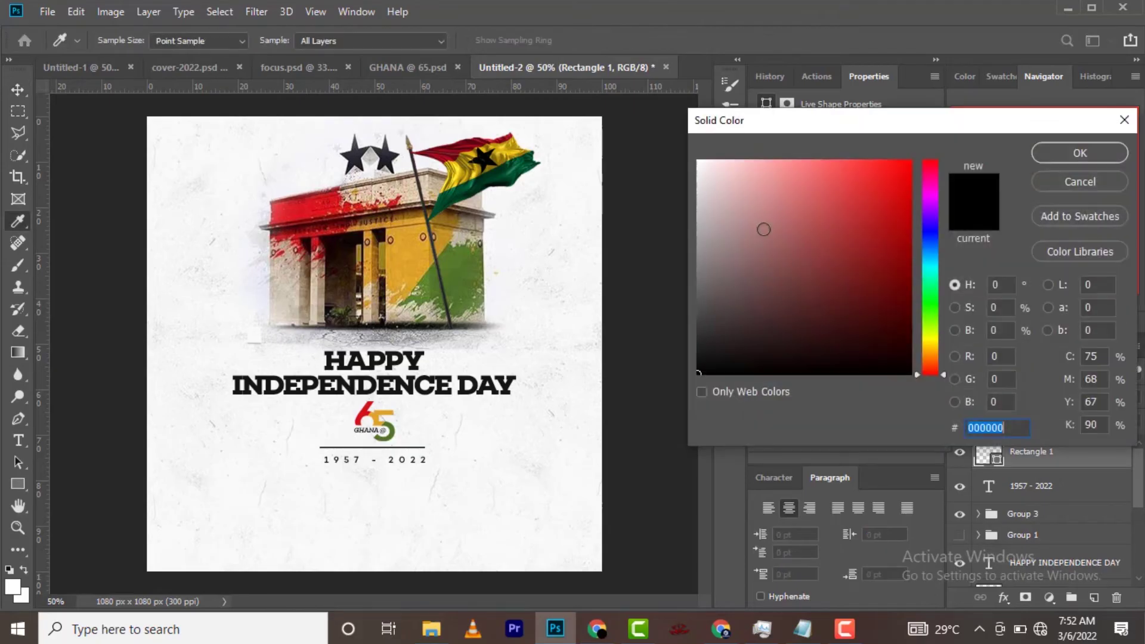
left_click(697, 355)
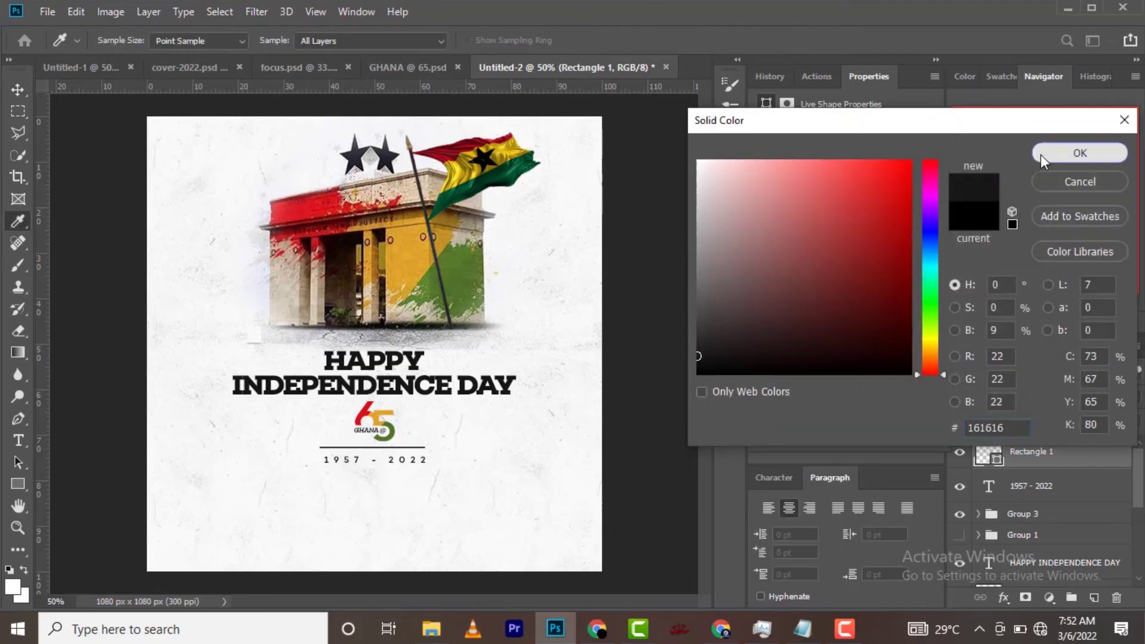
left_click(1080, 153)
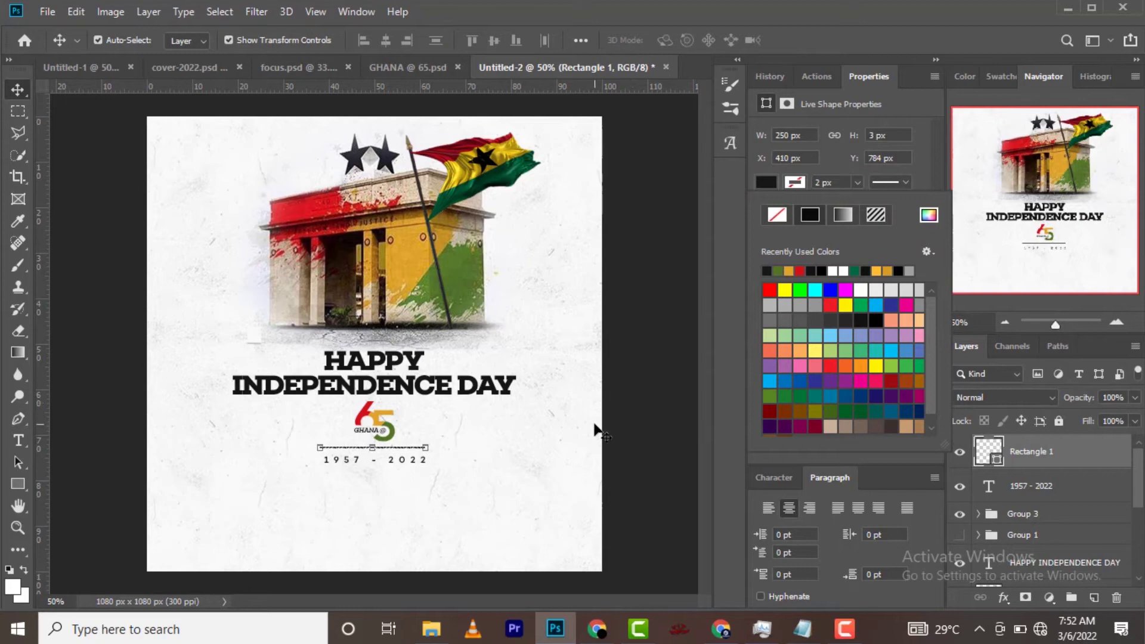
left_click(593, 427)
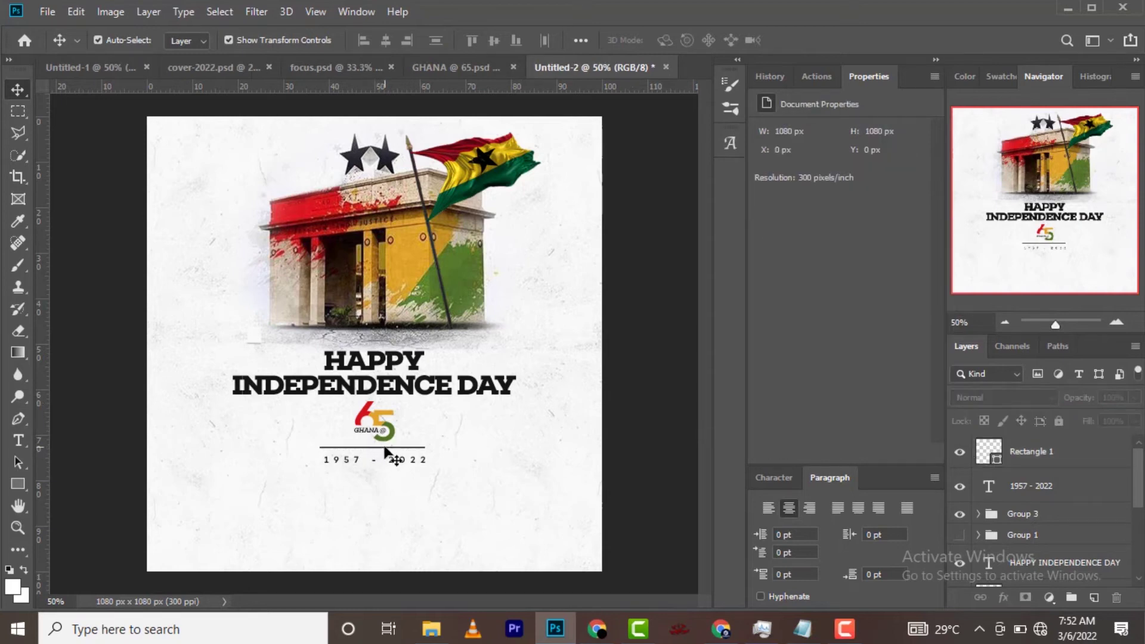
Step: Reduce the line's height to 2 px
left_click(384, 447)
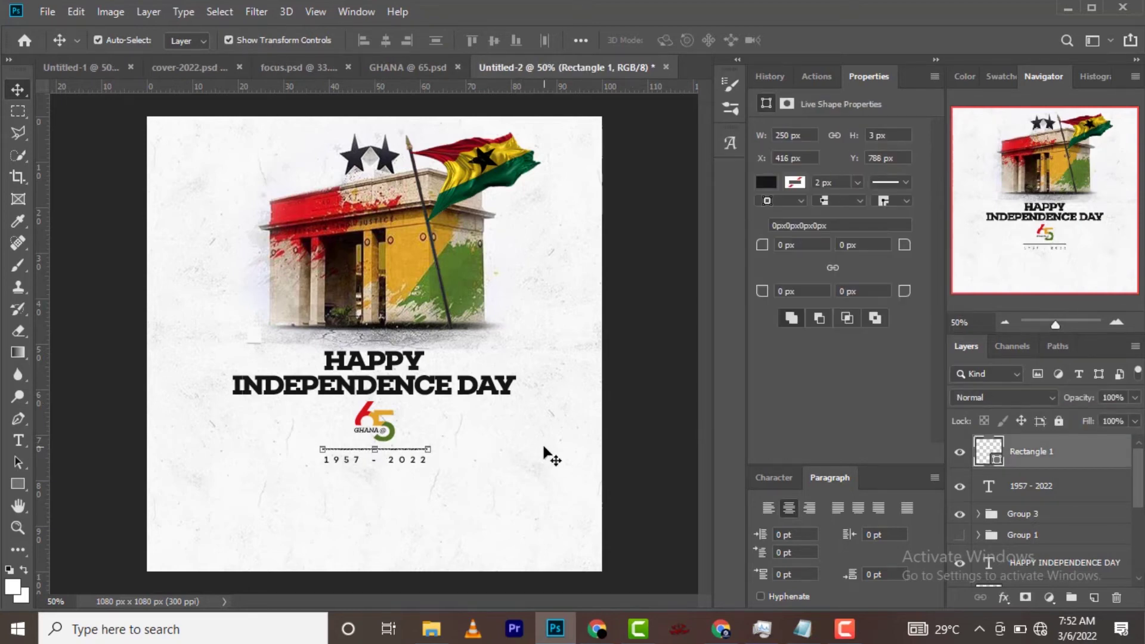
left_click(617, 460)
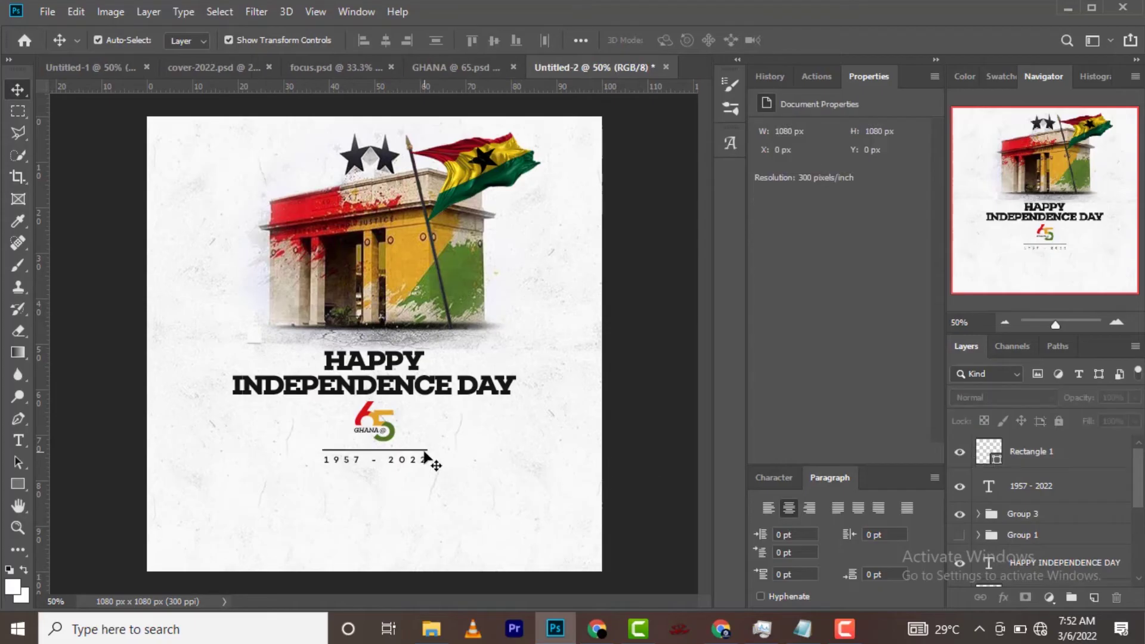
left_click(424, 452)
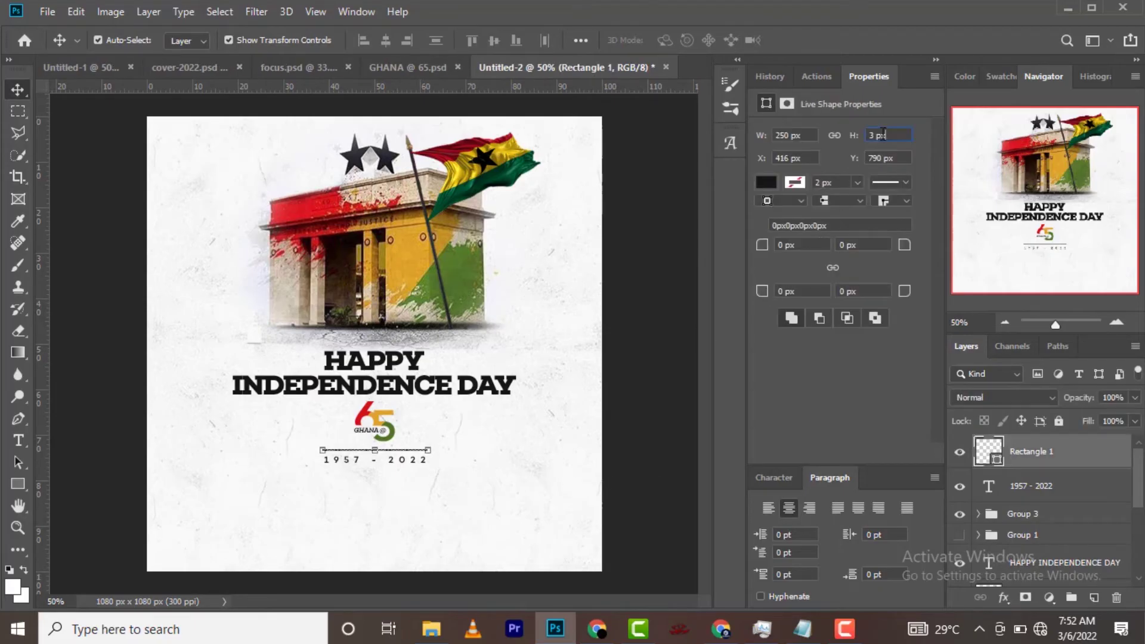
key("Return")
left_click(679, 454)
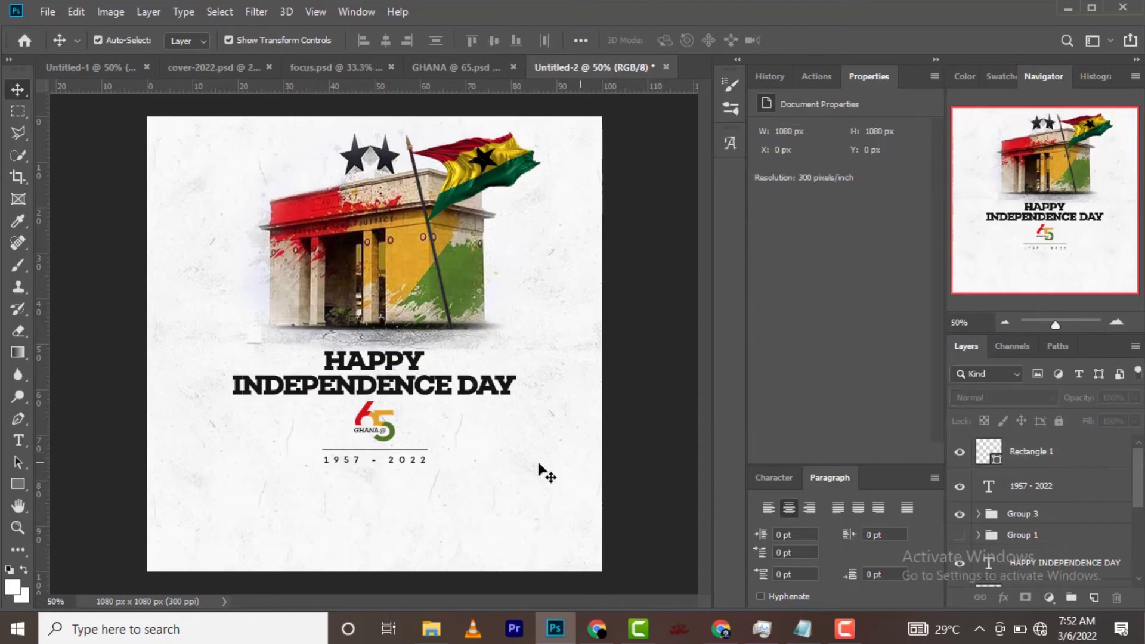
Step: Duplicate the line and place the copy just below the 1957 - 2022 dates
left_click(410, 452)
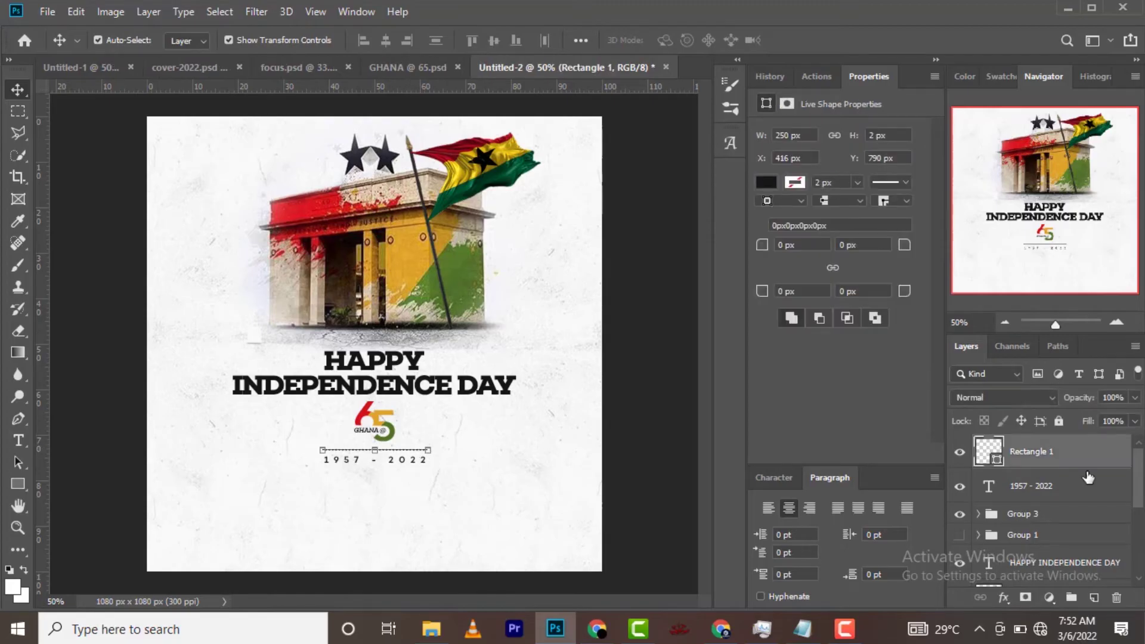
key("ctrl+j")
key("shift+Down")
key("shift+Down")
key("shift+Down")
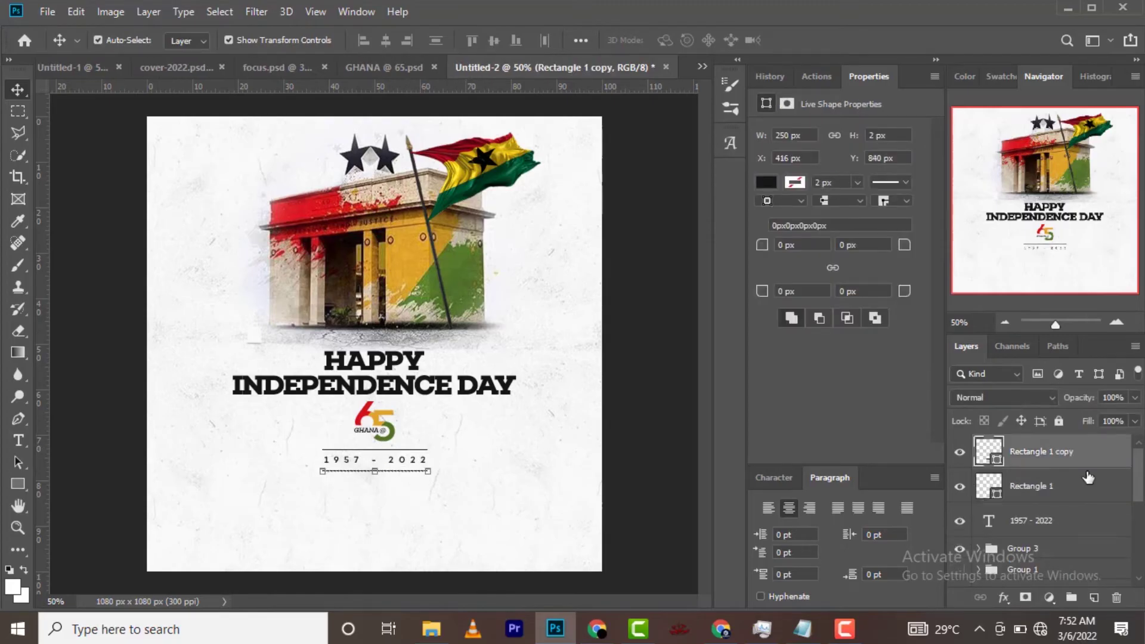
key("Down")
key("Down")
key("Down")
key("Up")
key("Up")
Step: Group the dates with both lines as Group 4 and nudge it up slightly
left_click(1068, 486, "shift")
left_click(1079, 523, "shift")
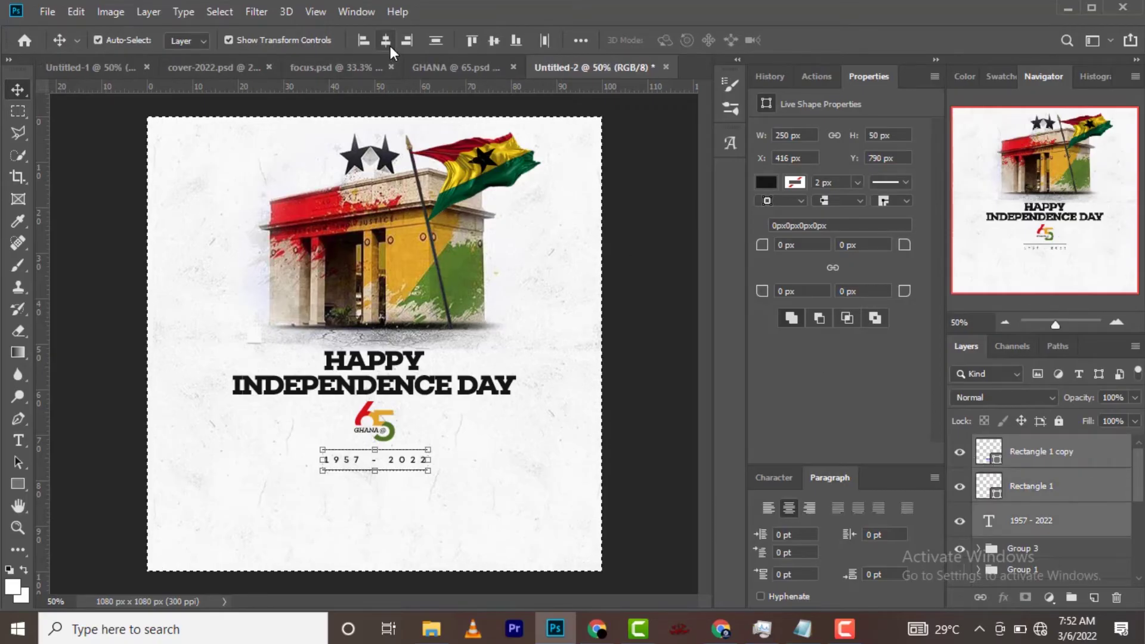
key("ctrl+g")
key("ctrl+d")
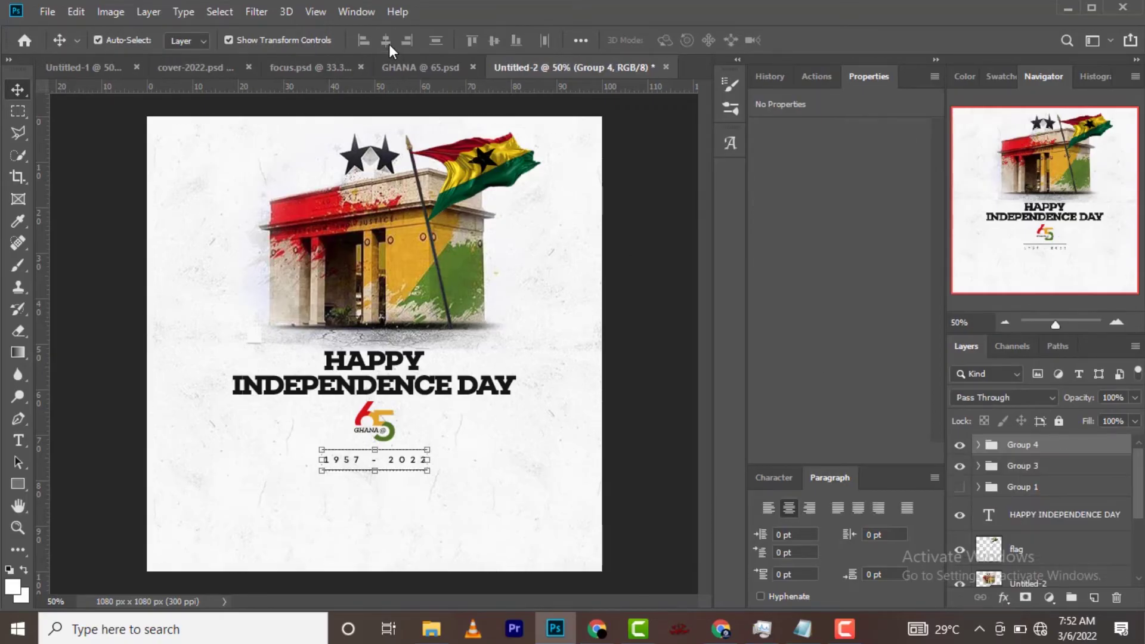
key("Up")
key("Up")
key("Up")
key("Up")
key("Up")
key("Up")
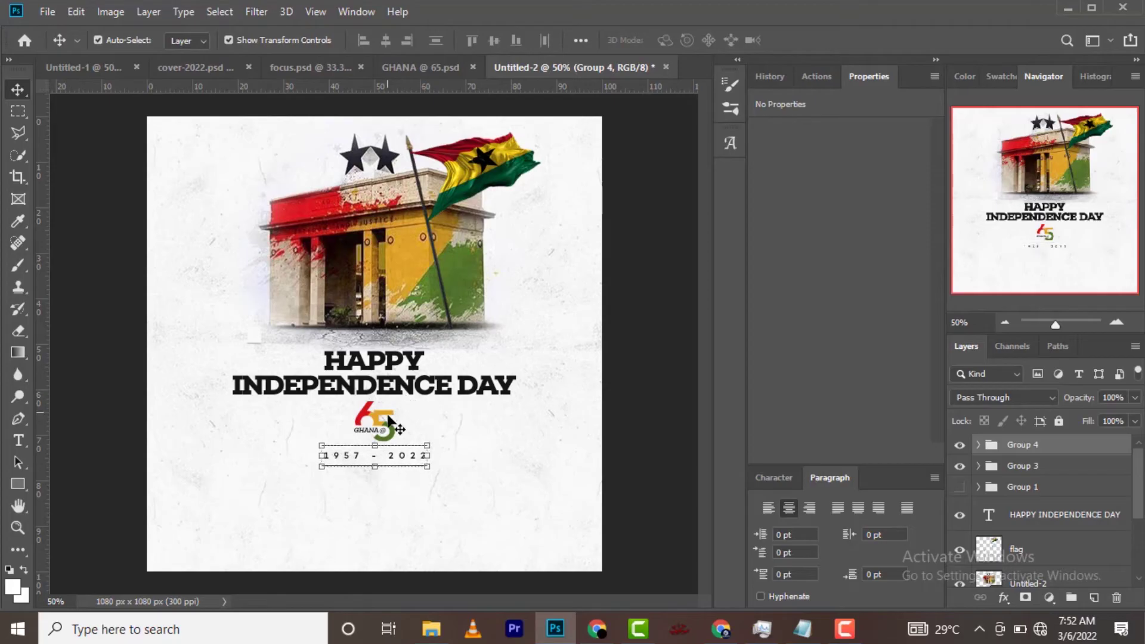
key("Up")
key("Up")
Step: Select Group 3, which holds the 65 logo, in the Layers panel
left_click(382, 424)
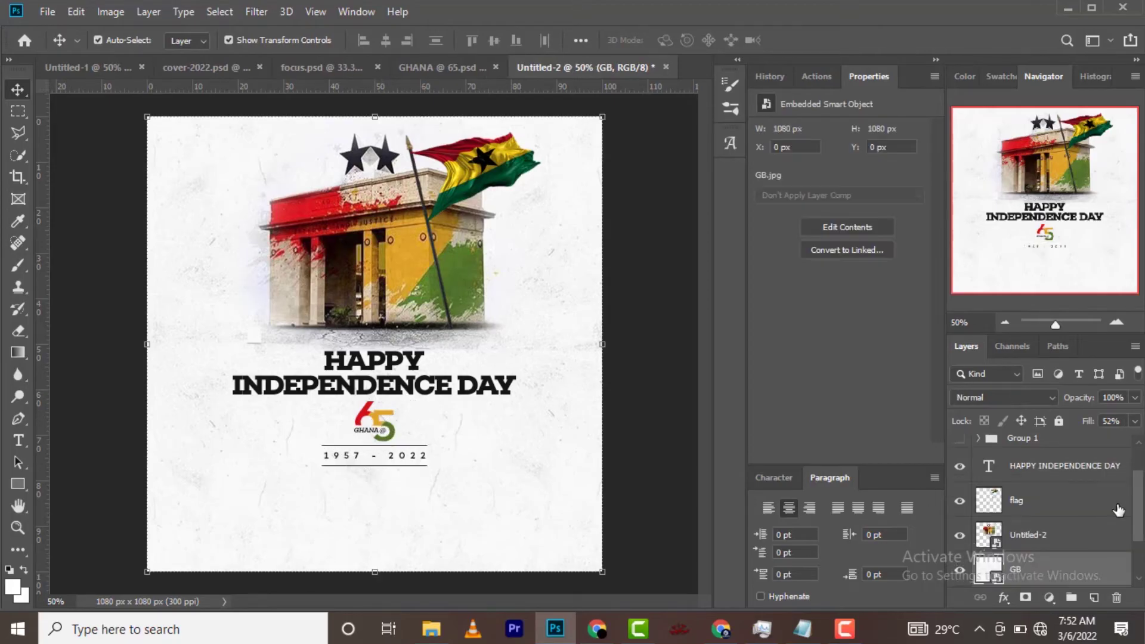
scroll(1032, 471, "up", 2)
left_click(1031, 467)
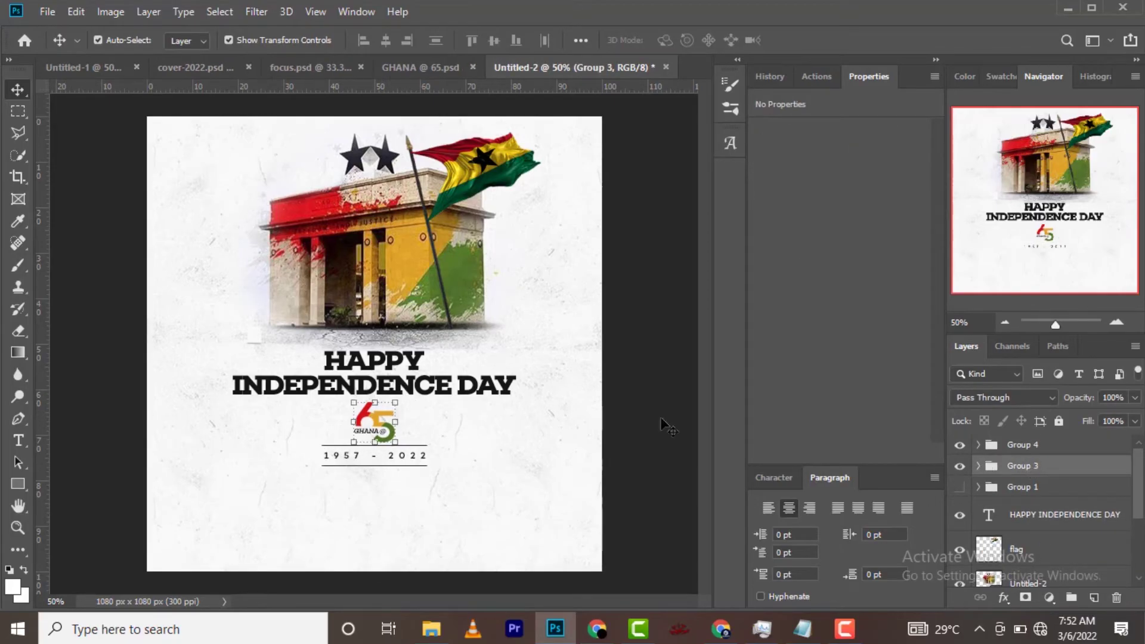
Step: Add guides at both headline edges and draw a black 672 × 168 px box between them
left_click(638, 457)
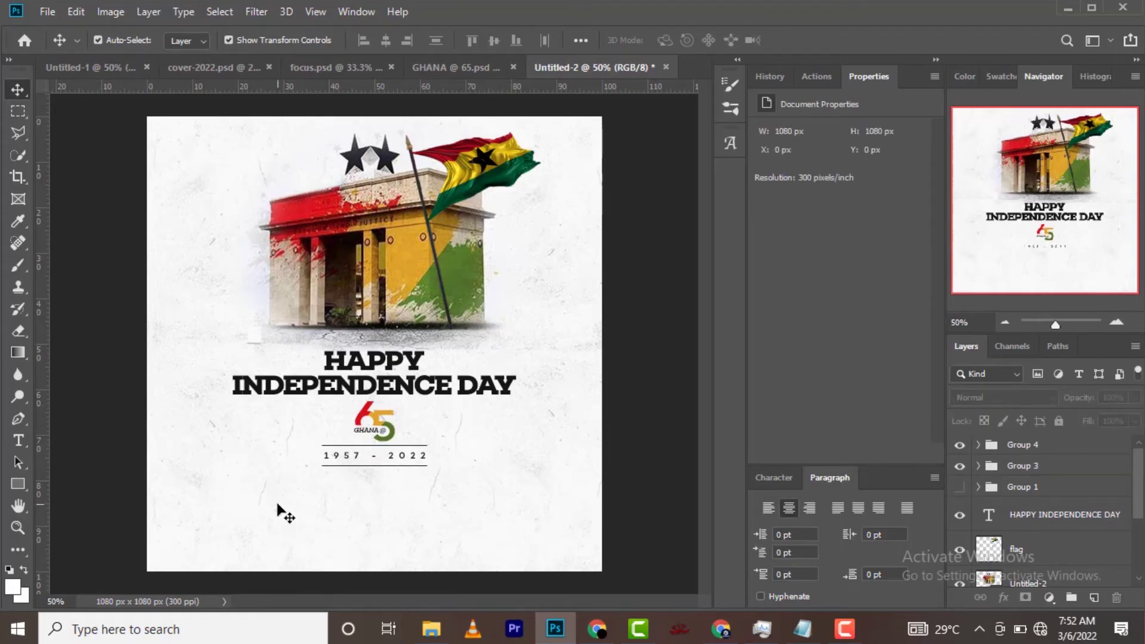
left_click(24, 485)
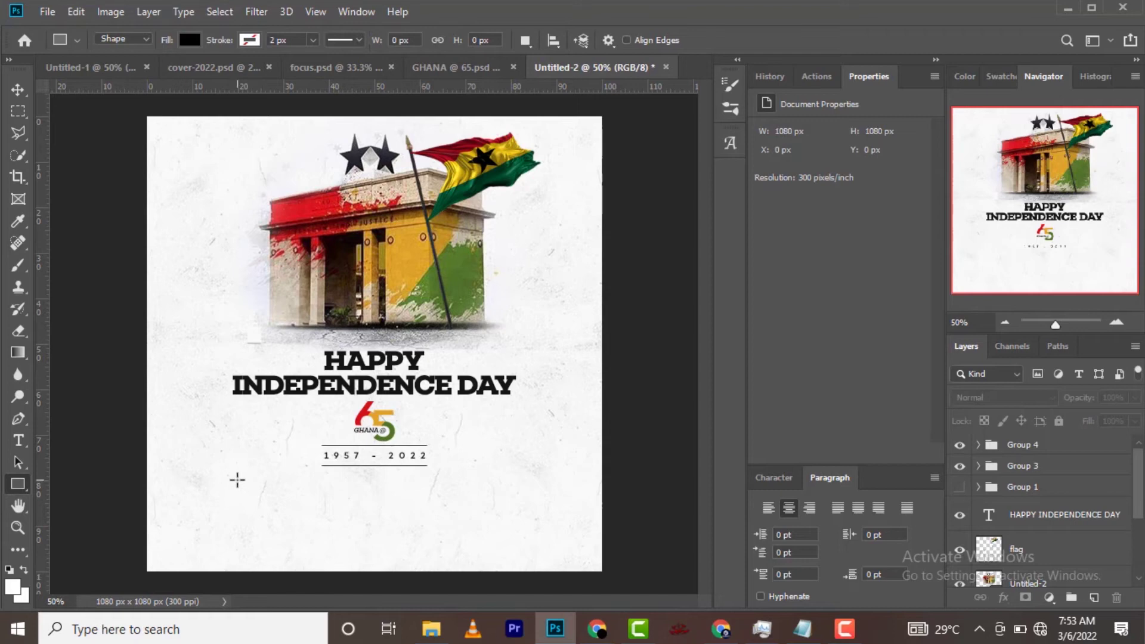
left_click_drag(40, 462, 232, 486)
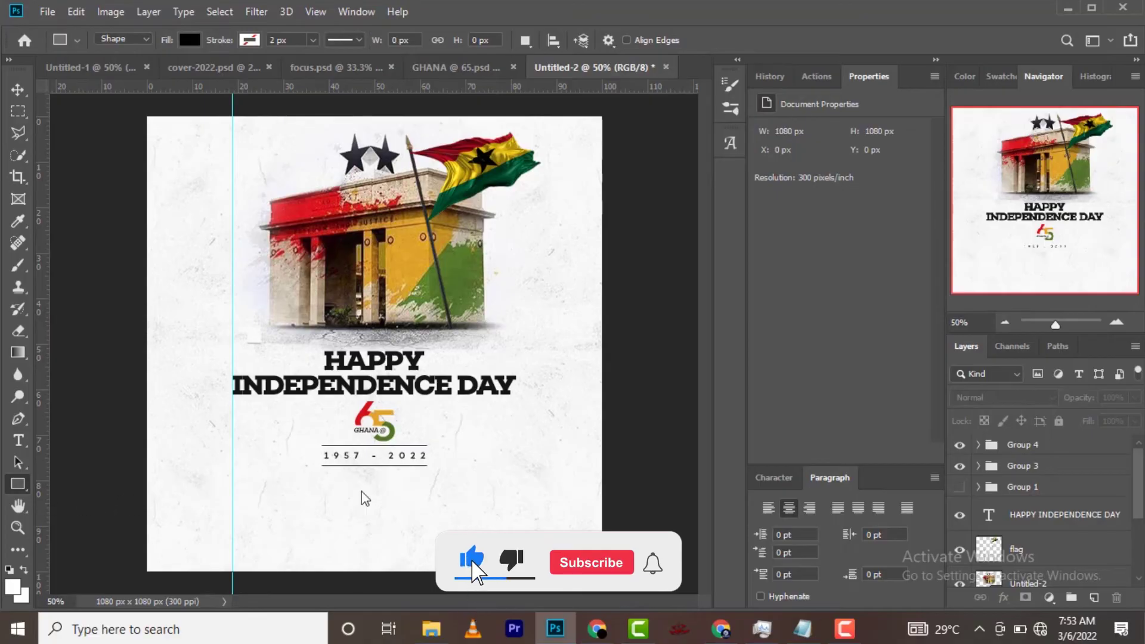
double_click(45, 505)
left_click(897, 79)
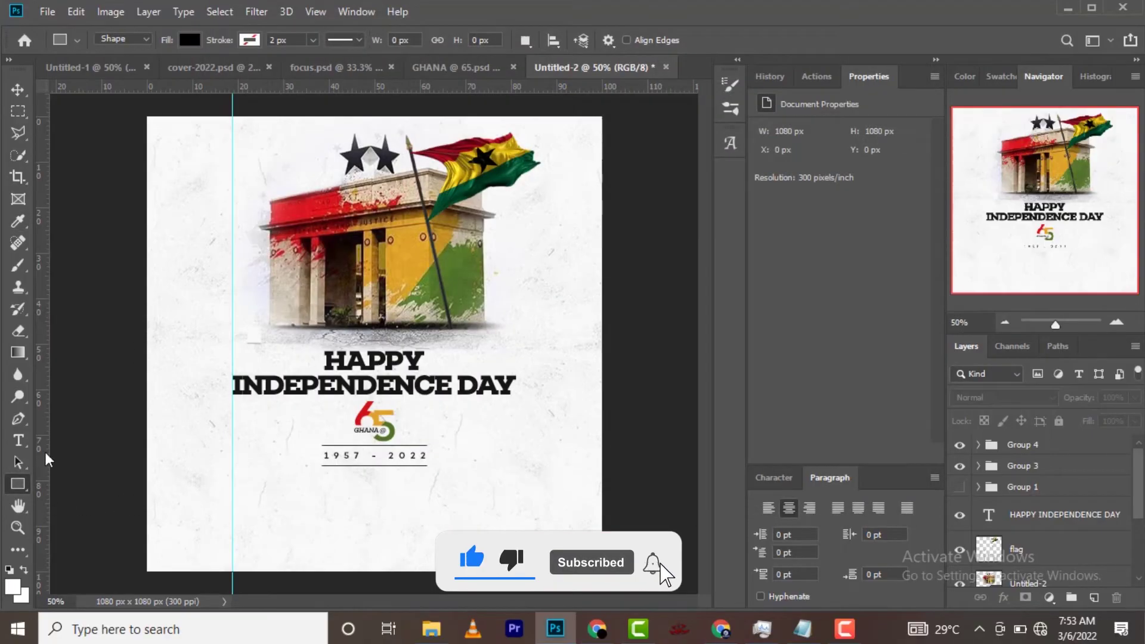
left_click_drag(39, 462, 516, 465)
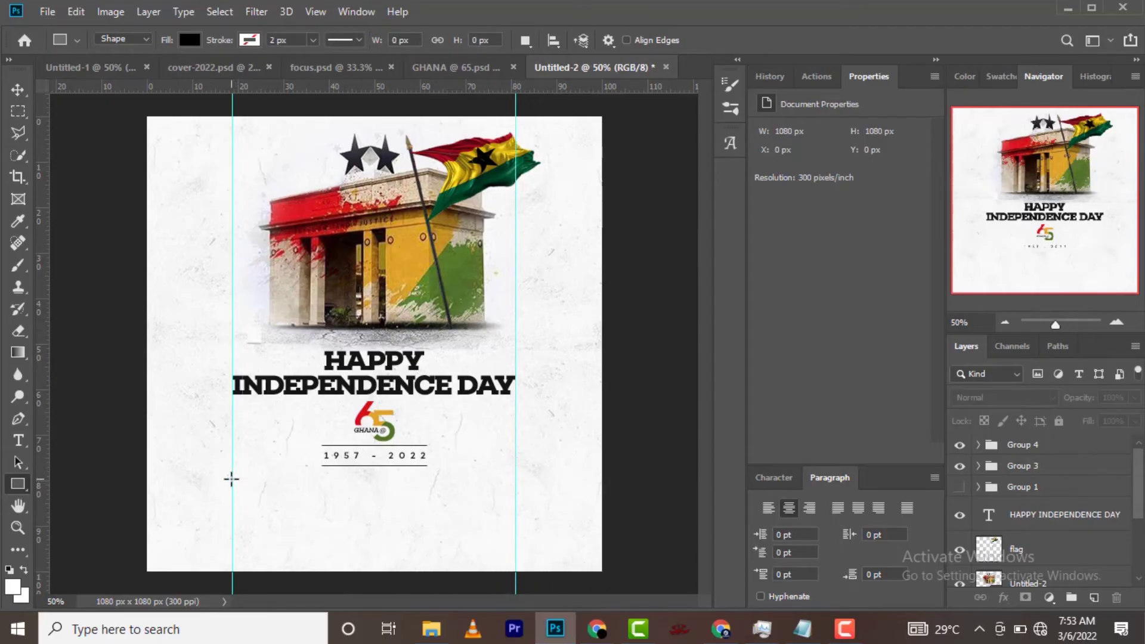
left_click_drag(231, 479, 519, 548)
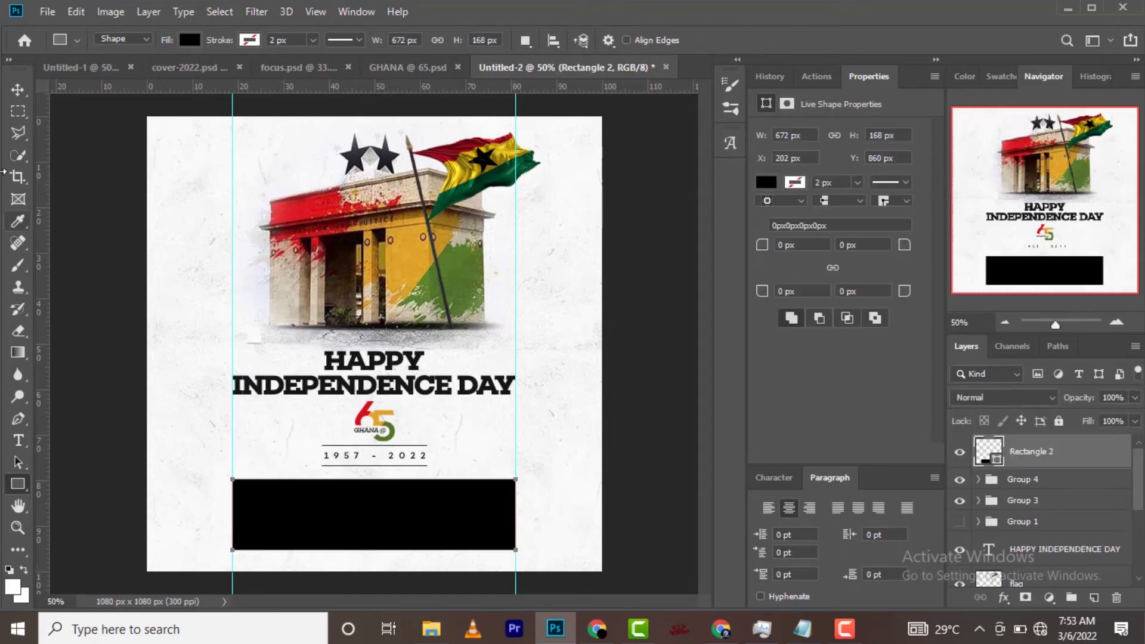
Step: Copy the Independence Day paragraph text from Notepad
left_click(18, 89)
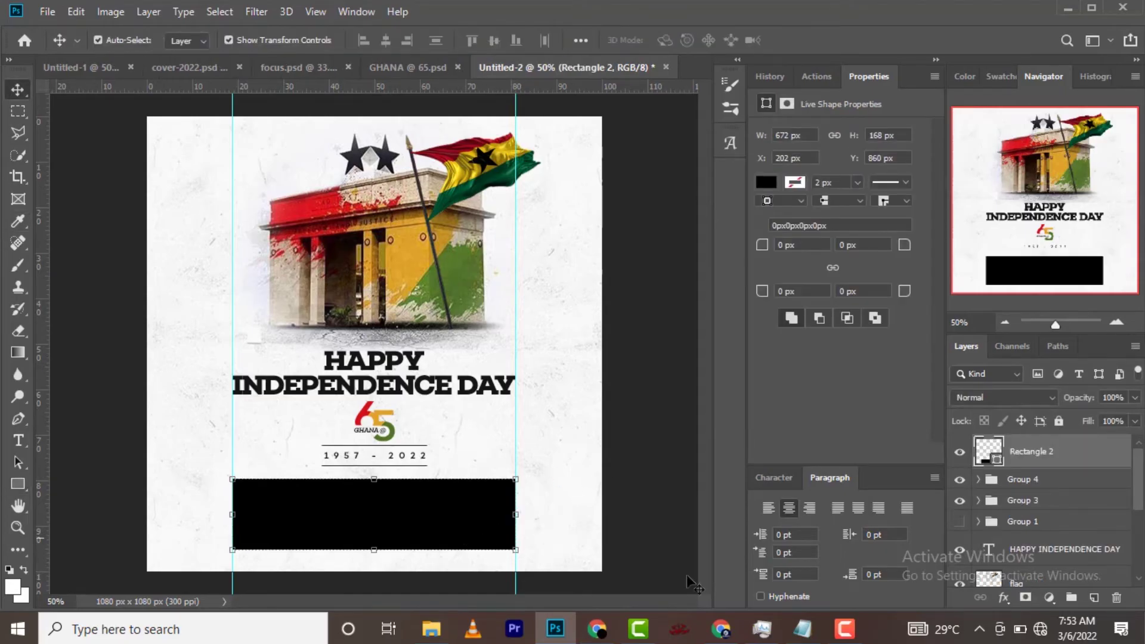
left_click(806, 630)
left_click_drag(749, 262, 587, 163)
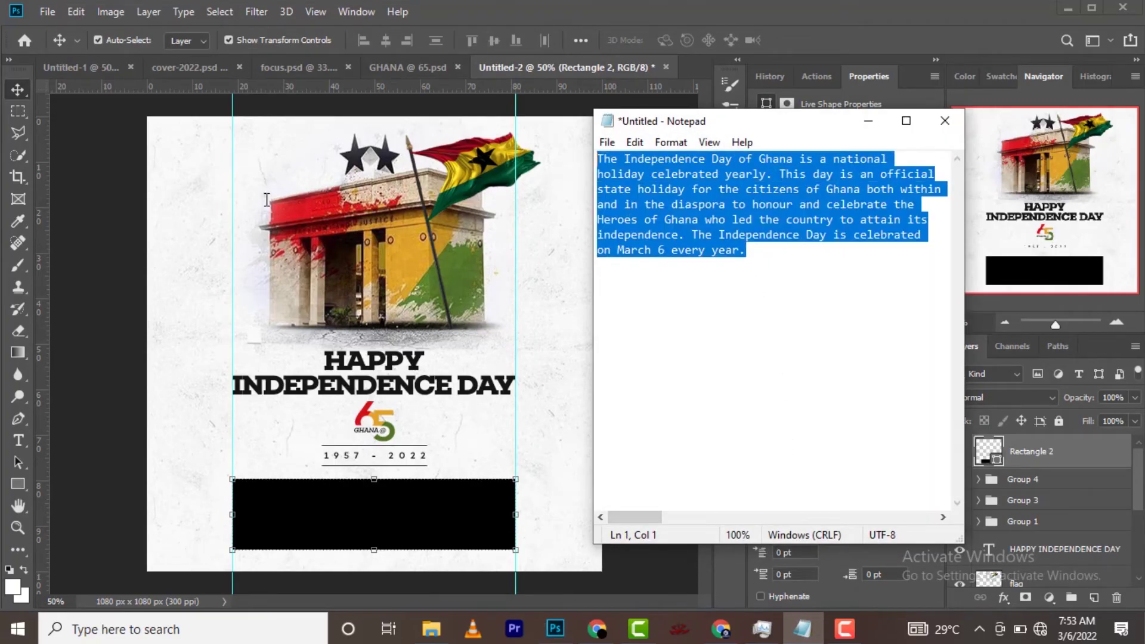
left_click(16, 92)
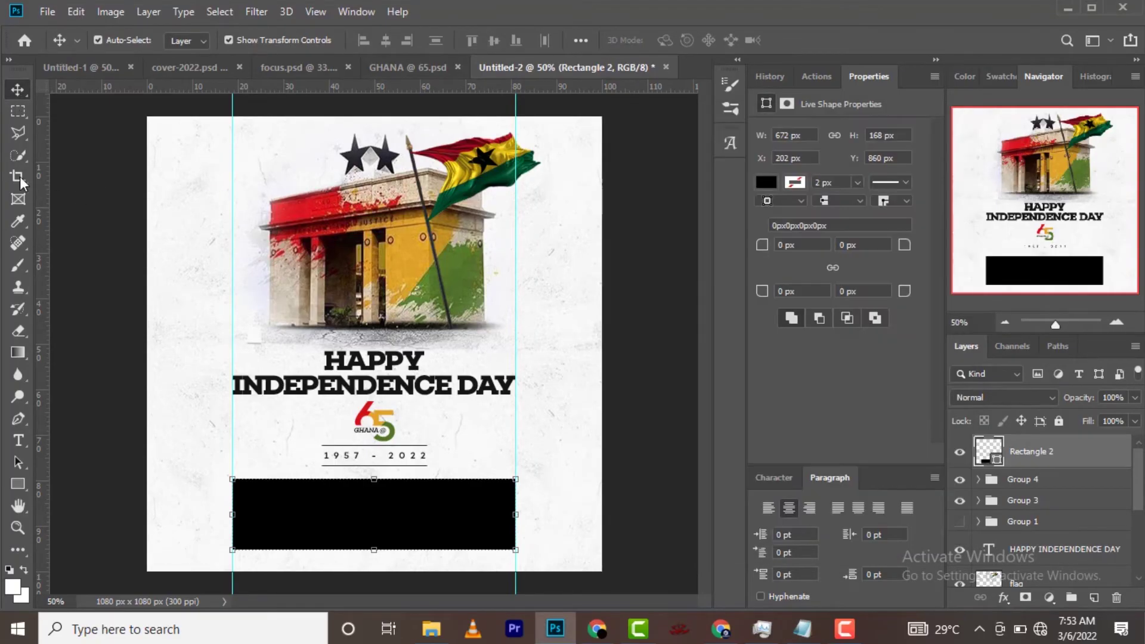
Step: Paste the paragraph into a text area inside the black box, then hide Rectangle 2
left_click(18, 441)
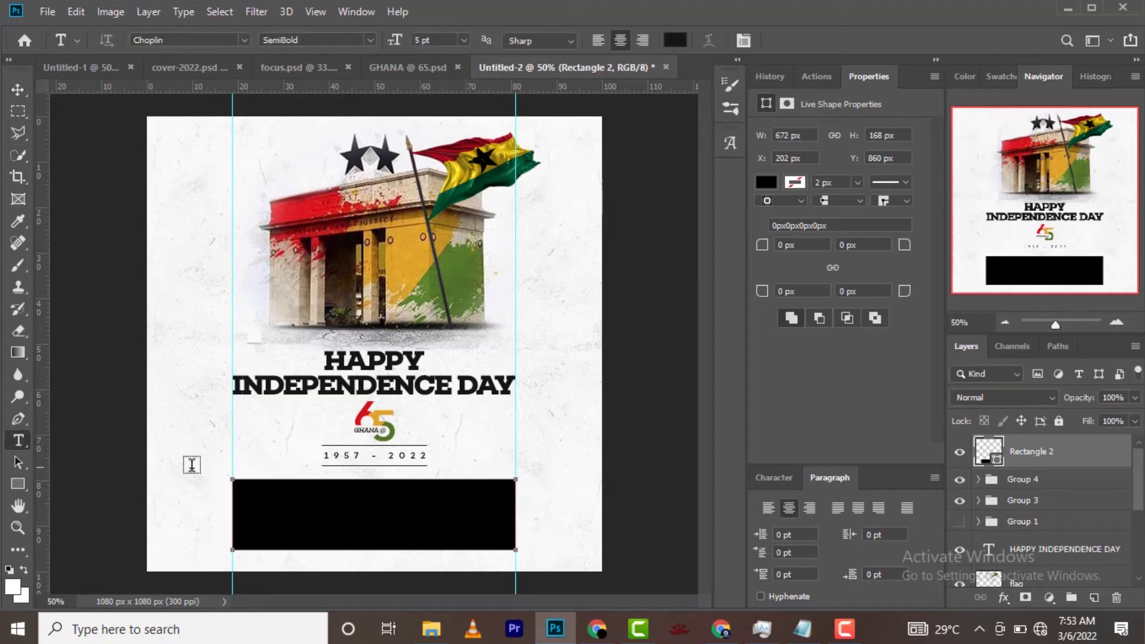
left_click(320, 501)
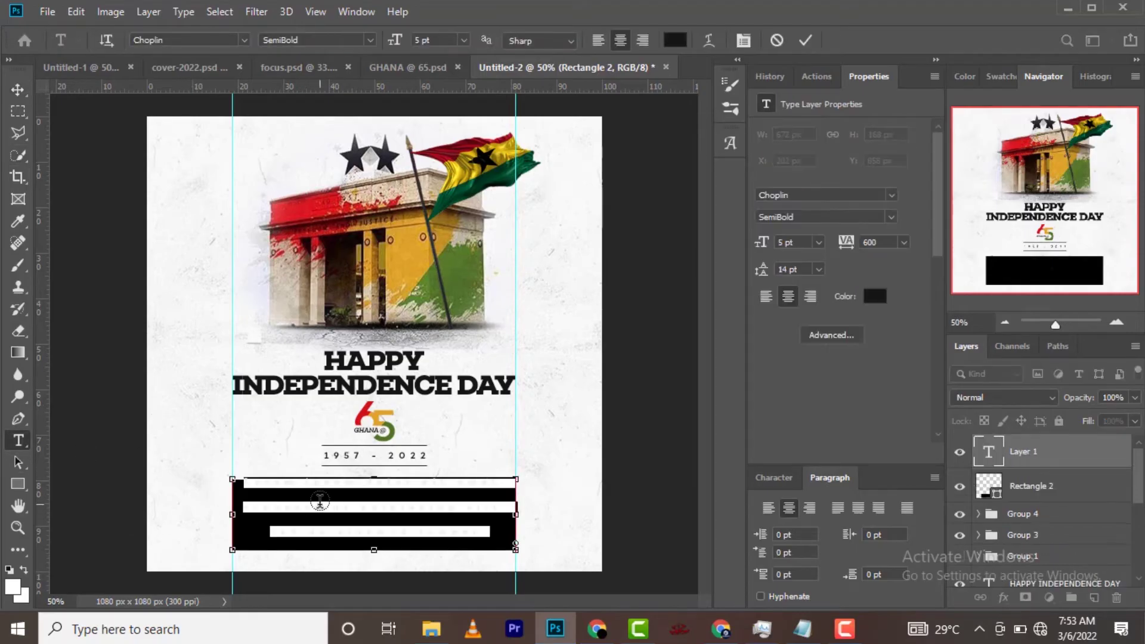
left_click(321, 501)
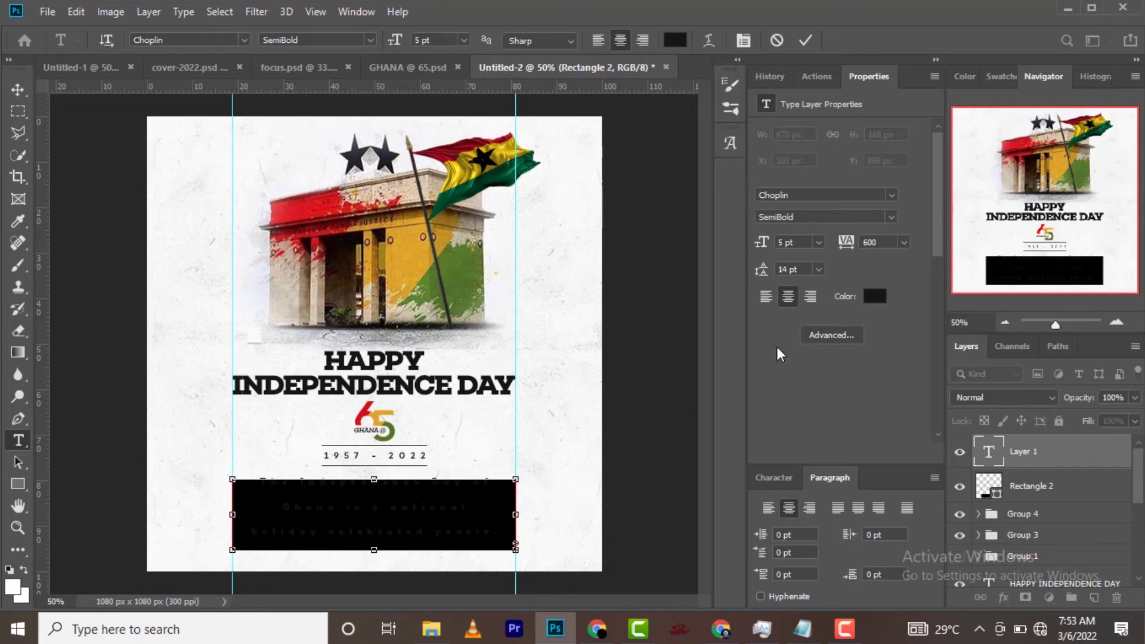
left_click(806, 43)
left_click(961, 488)
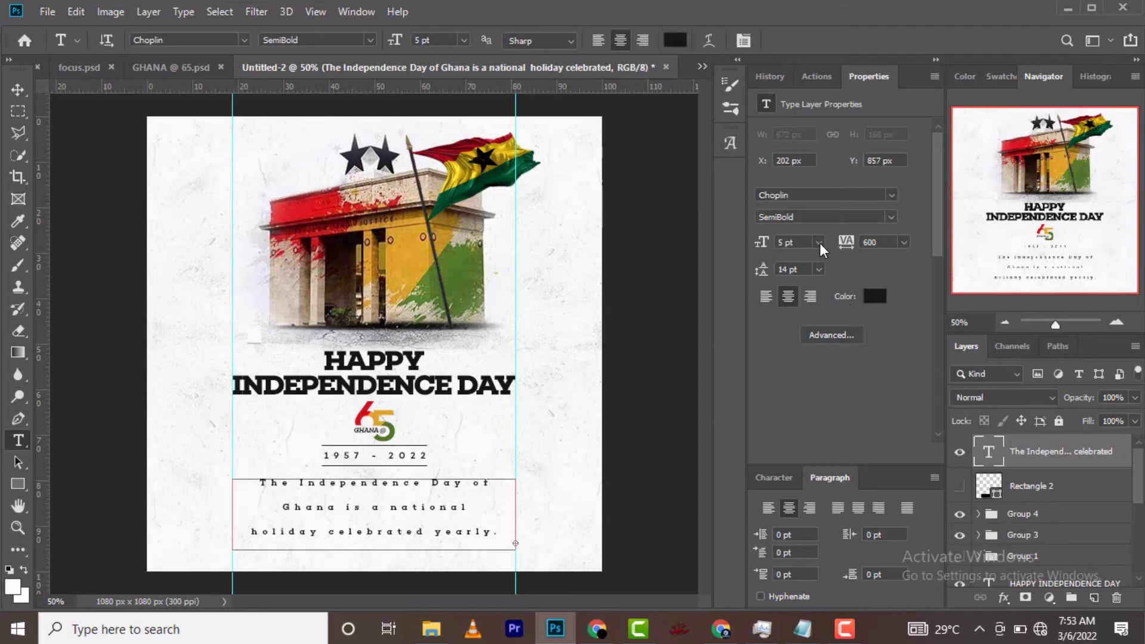
Step: Give the paragraph 4 pt size, -50 tracking and 5 pt leading
left_click(790, 243)
key("Tab")
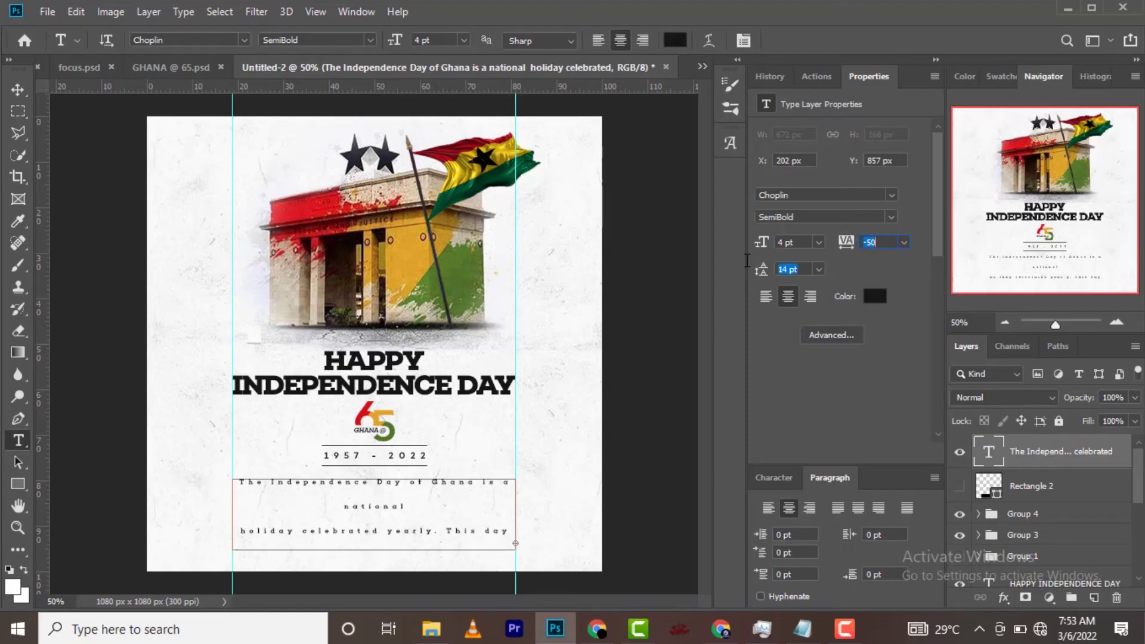
key("Tab")
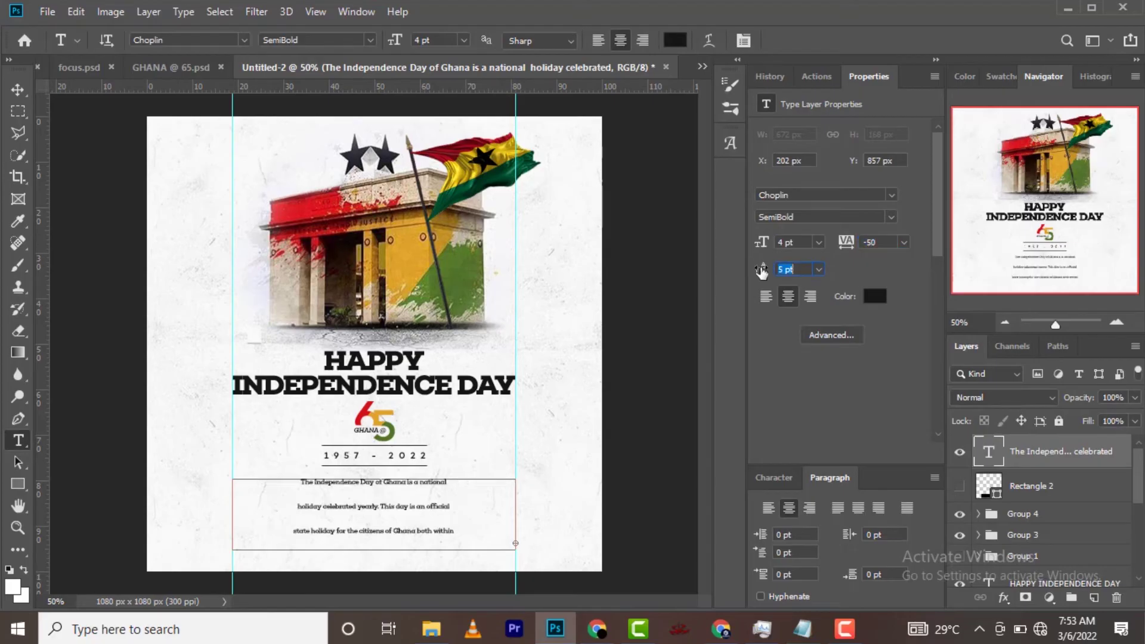
key("Tab")
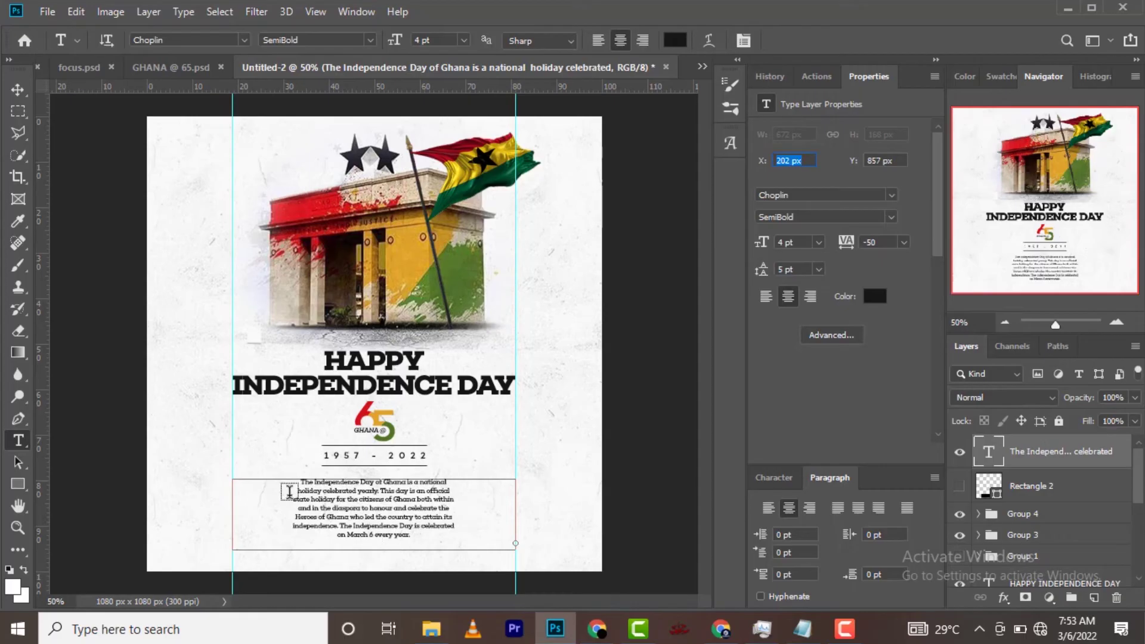
Step: Remove the paragraph's manual line breaks so the text flows together
left_click(299, 490)
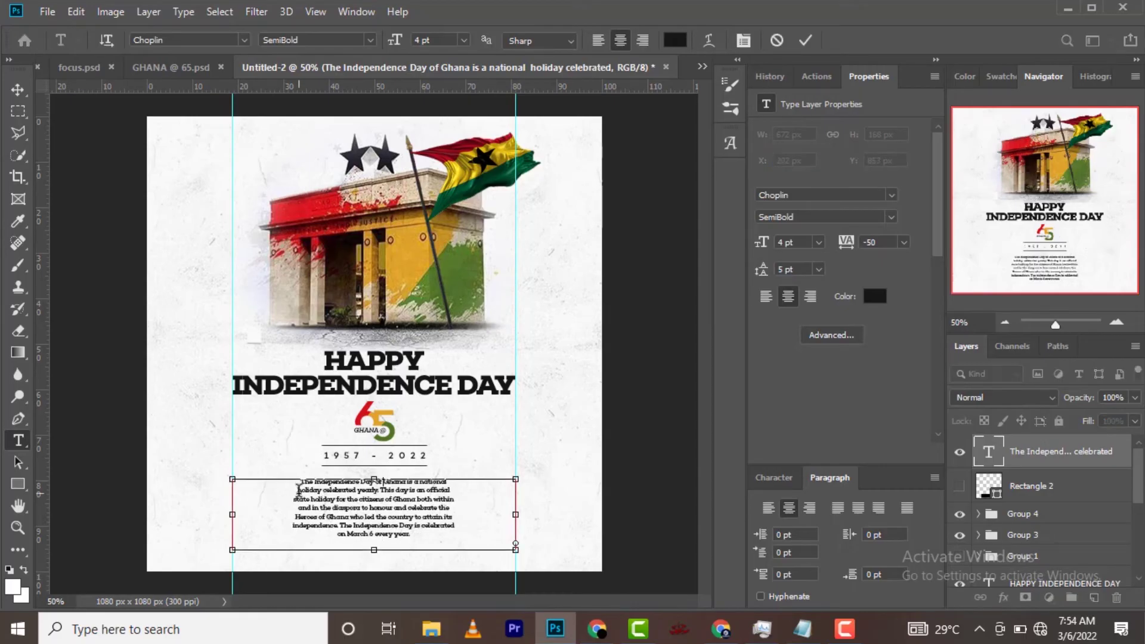
key("BackSpace")
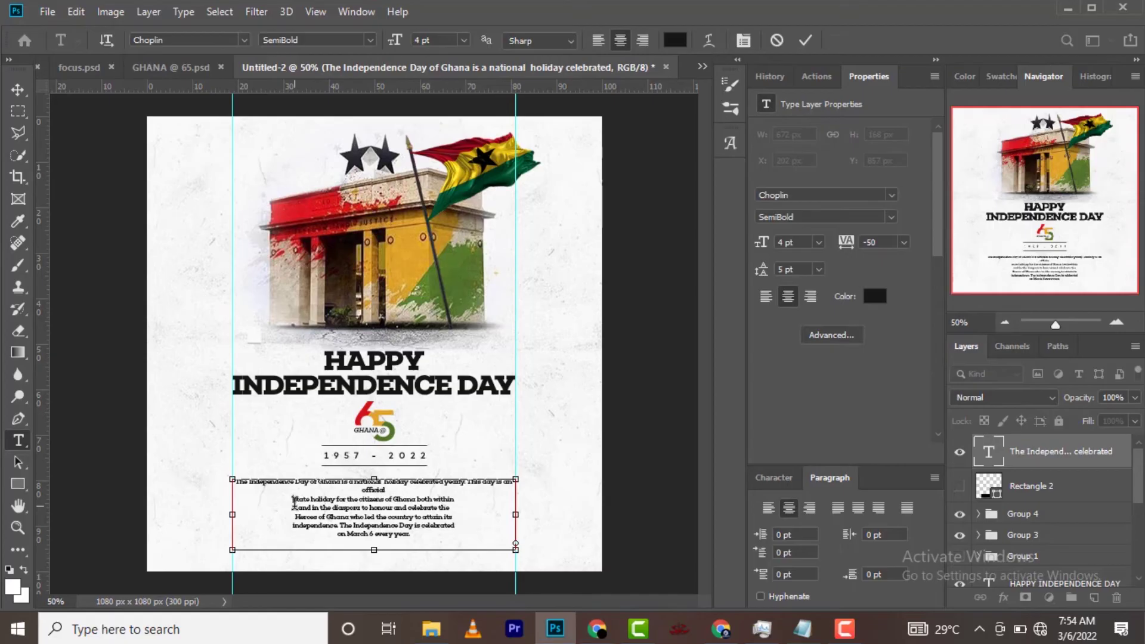
key("BackSpace")
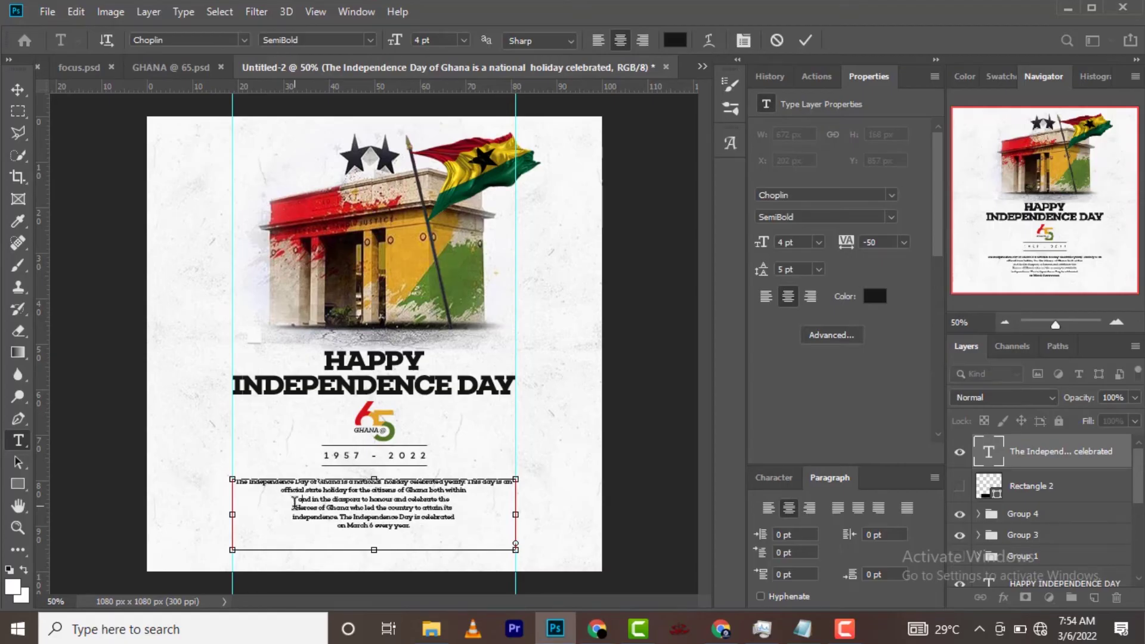
key("BackSpace")
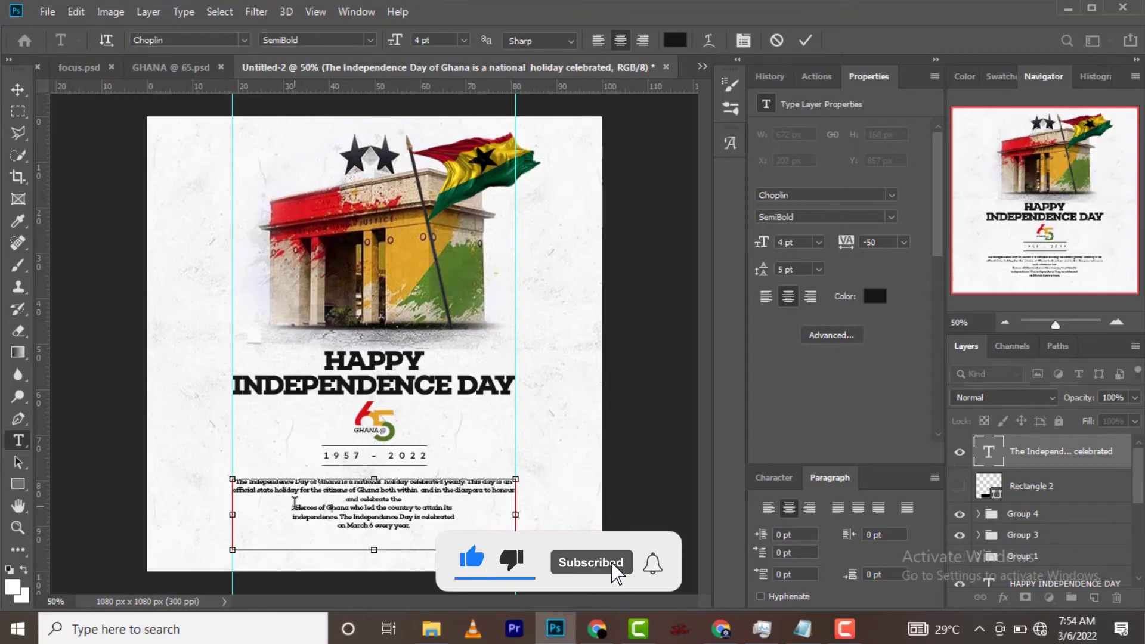
key("BackSpace")
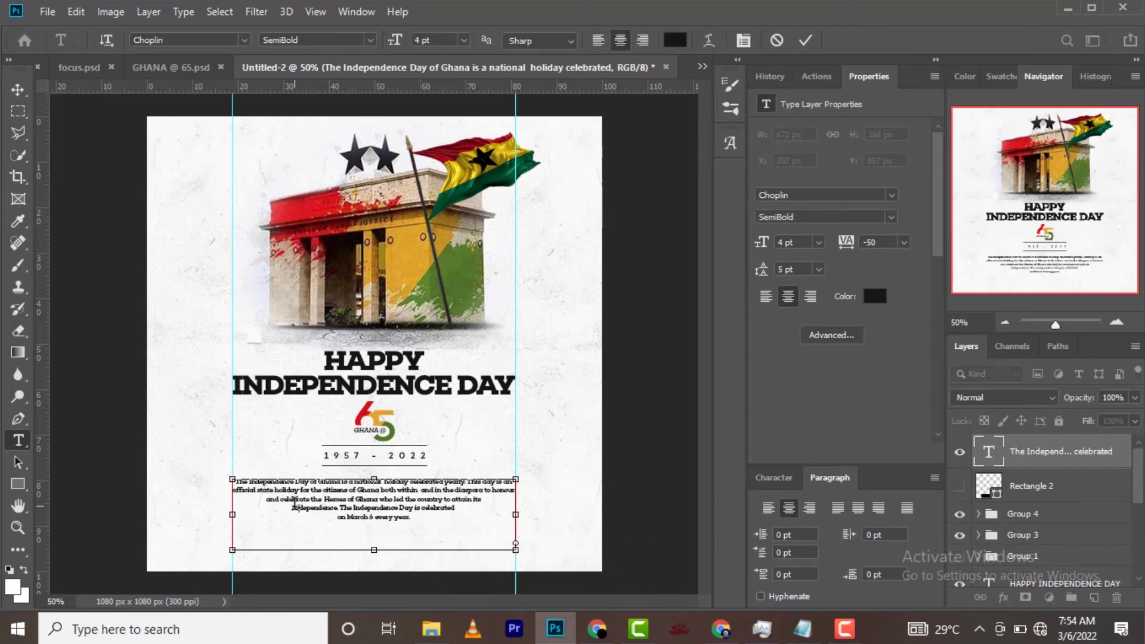
key("BackSpace")
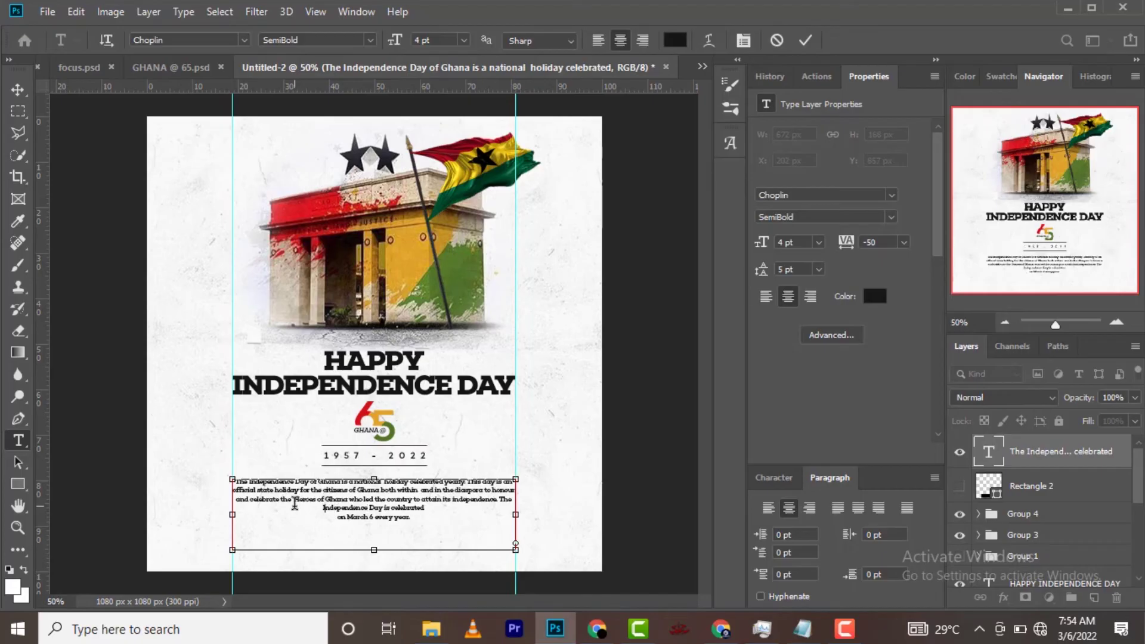
key("Down")
key("Home")
key("Down")
key("BackSpace")
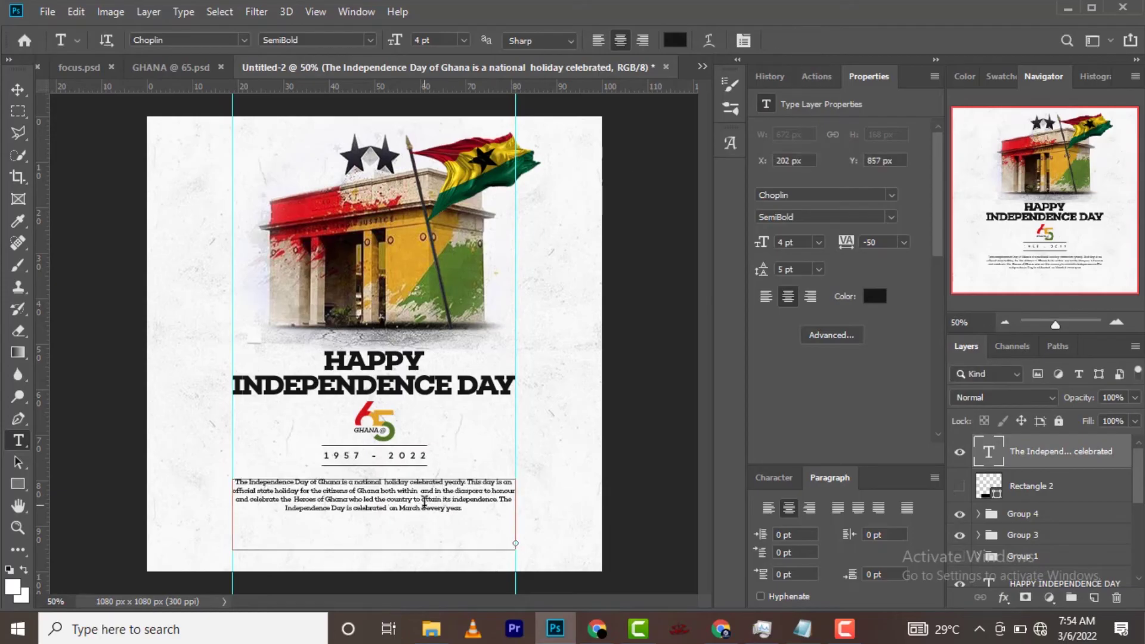
Step: Justify the paragraph with the last line left-aligned and commit the edits
key("ctrl+a")
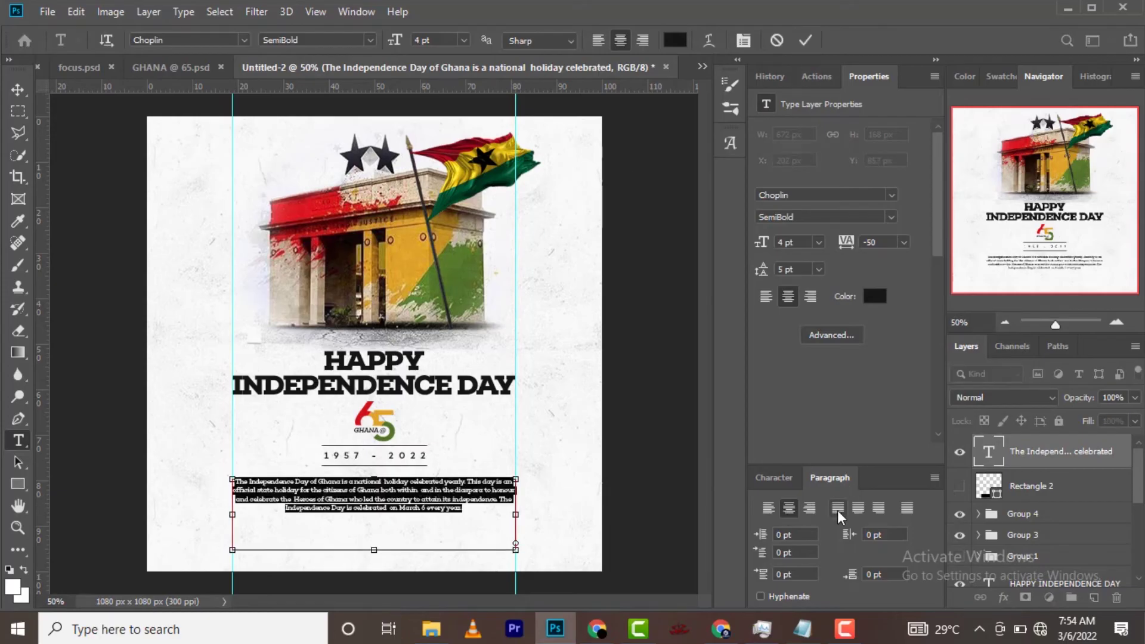
left_click(838, 510)
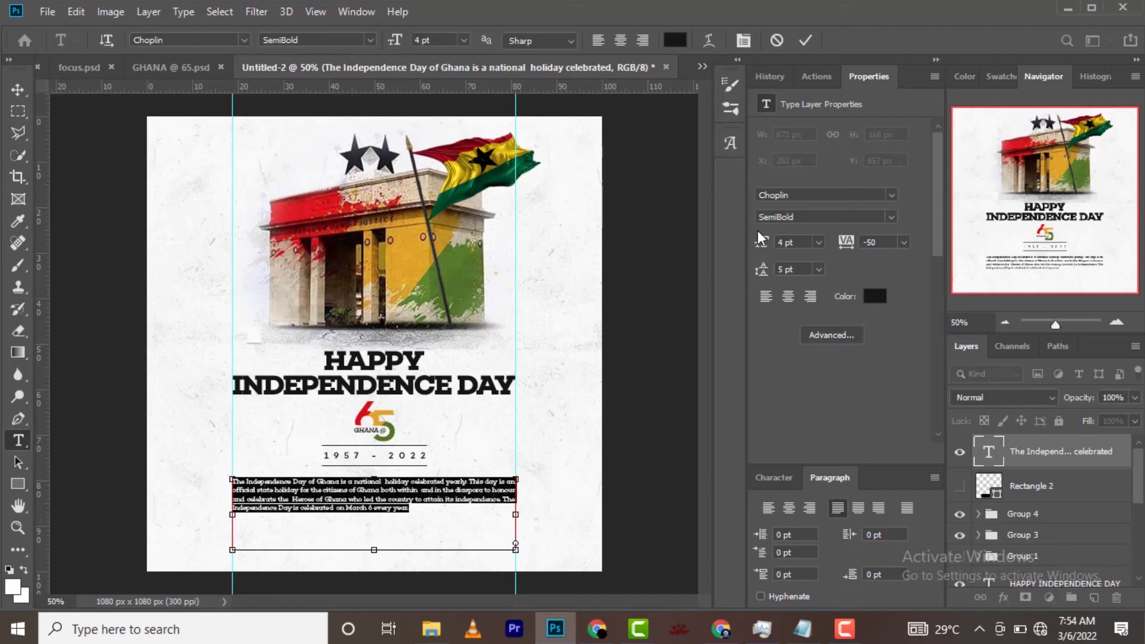
left_click(805, 40)
left_click(18, 94)
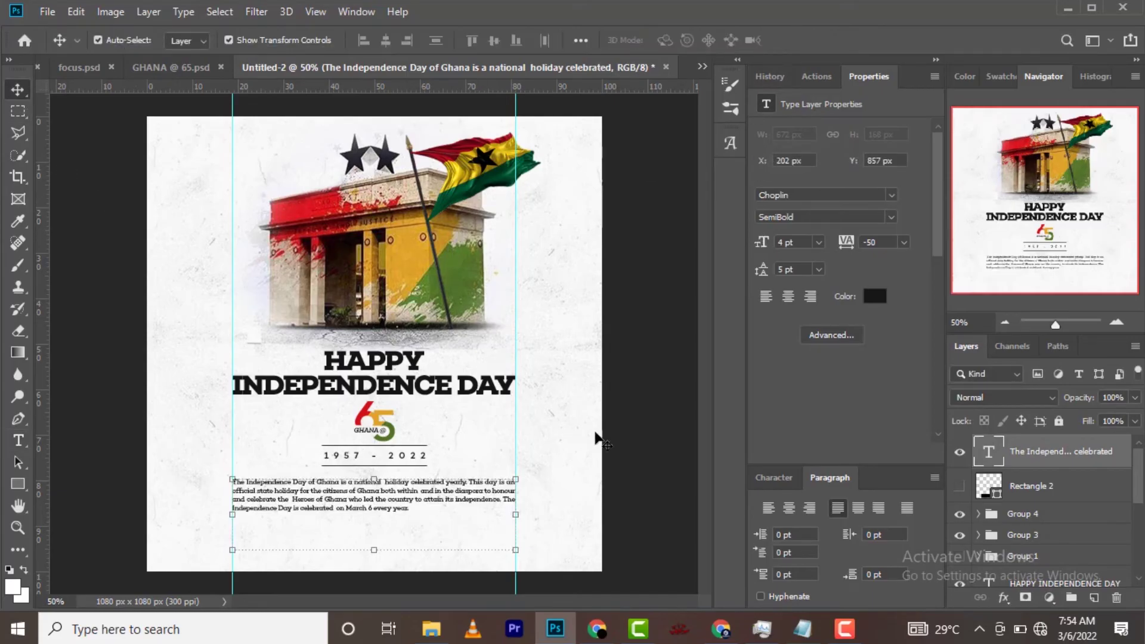
left_click(525, 481)
left_click(477, 497)
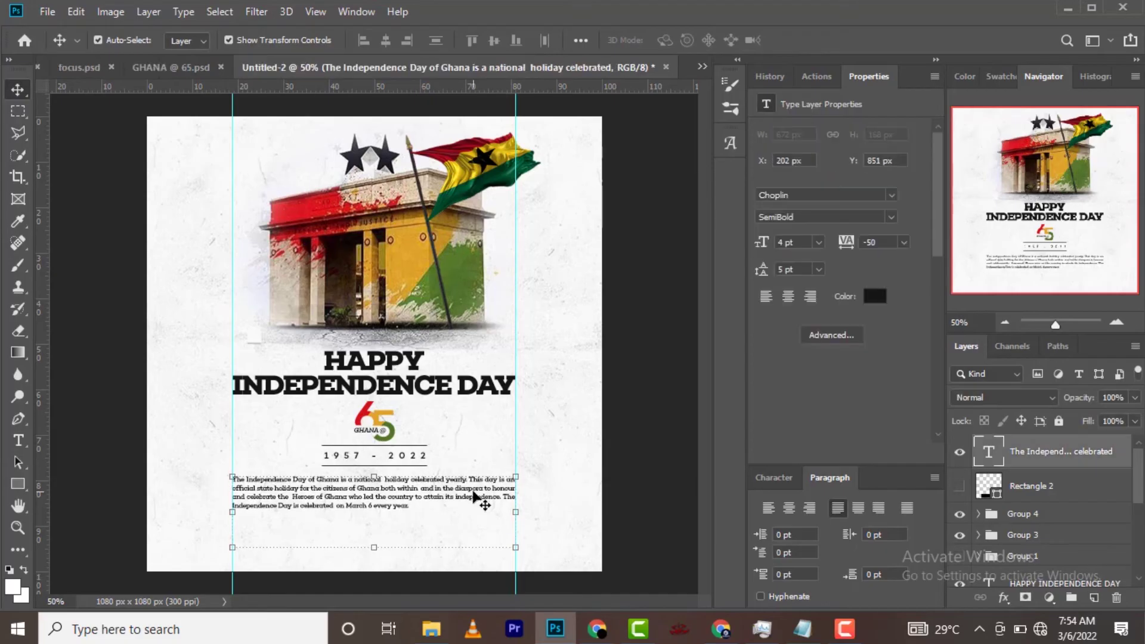
left_click(621, 472)
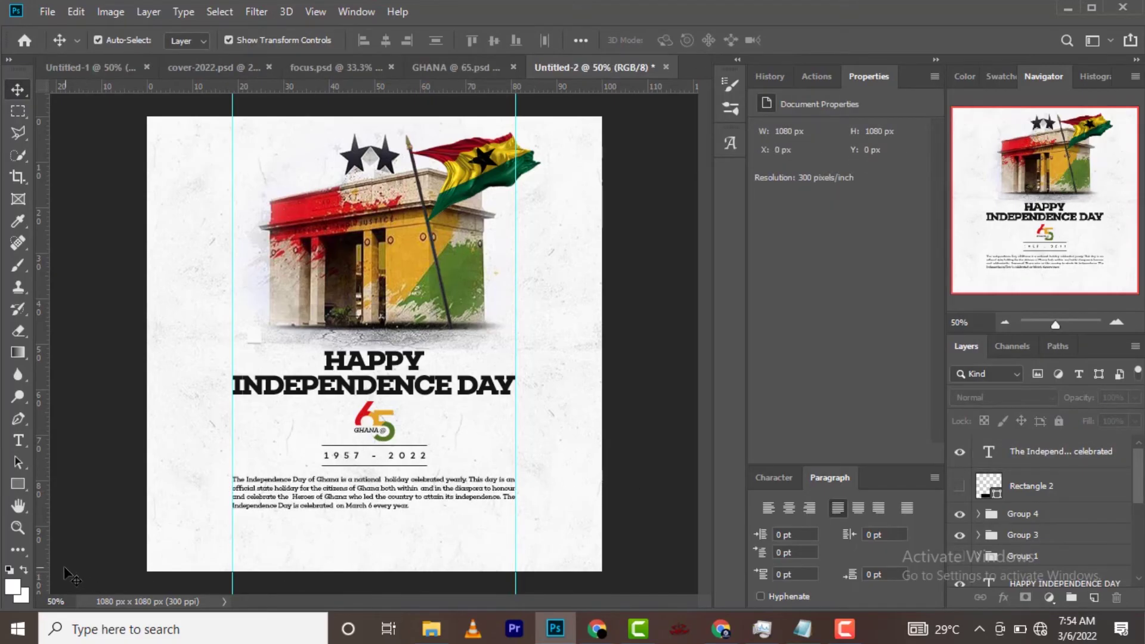
Step: Draw a 10 px high red bar below the paragraph
left_click(17, 485)
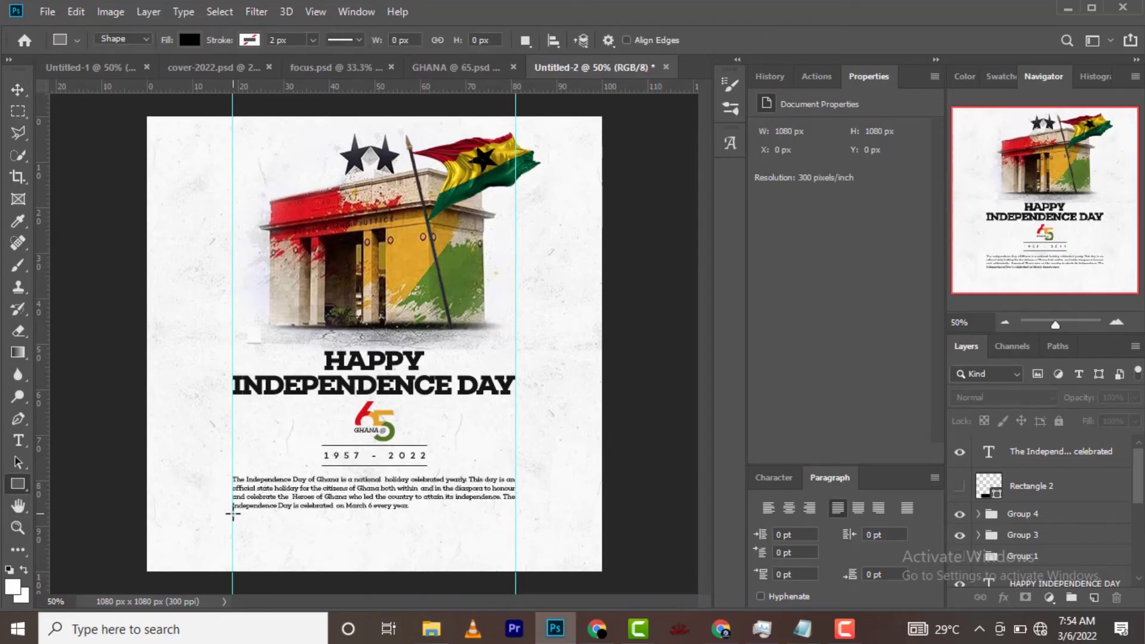
mouse_move(232, 513)
left_mouse_down()
mouse_move(337, 522)
mouse_move(323, 523)
left_mouse_up()
type("10")
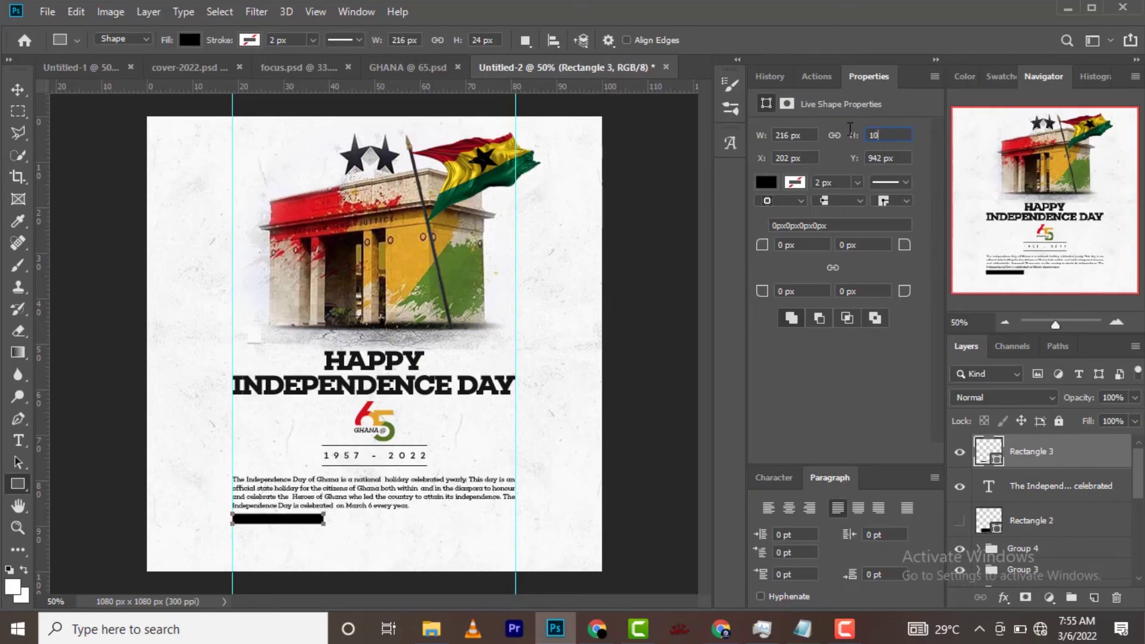
key("Tab")
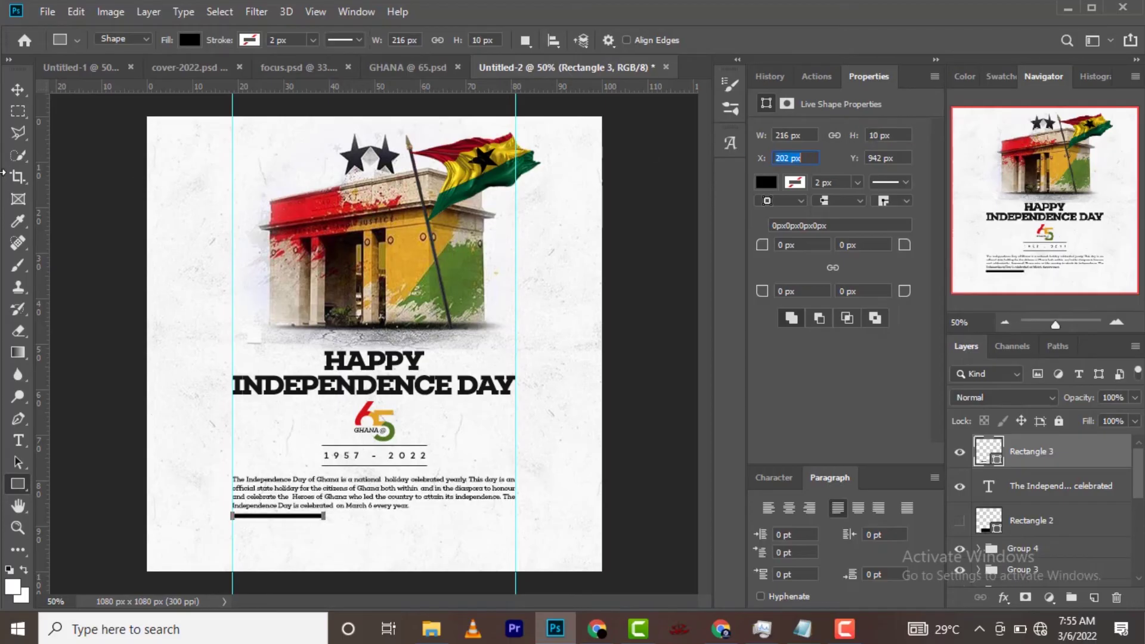
left_click(18, 89)
left_click(774, 182)
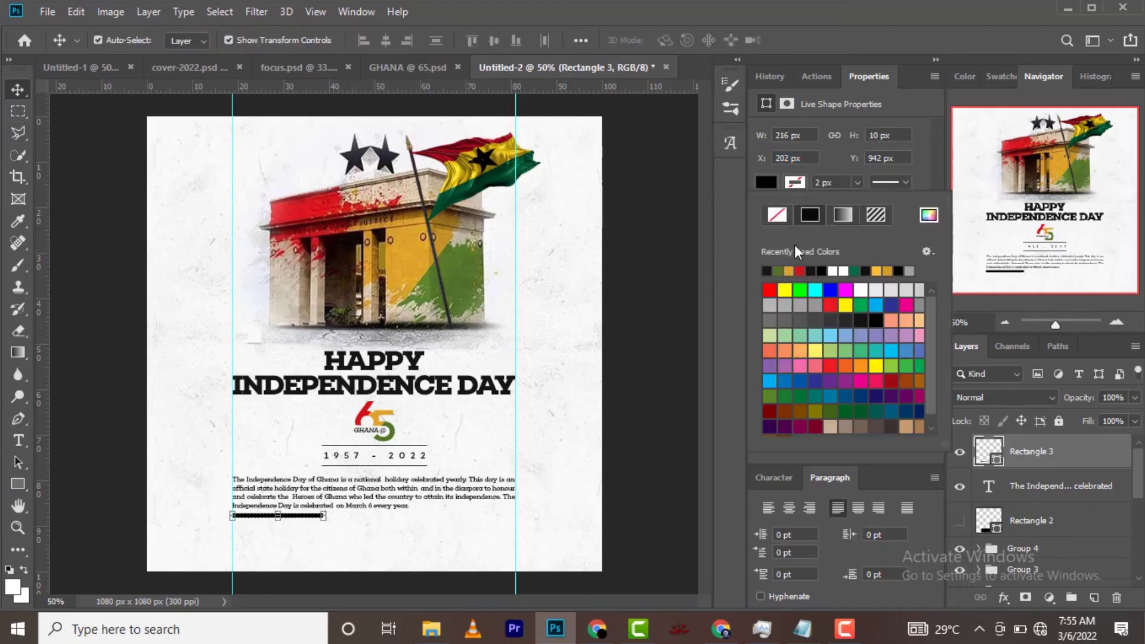
left_click(806, 263)
left_click(1078, 471)
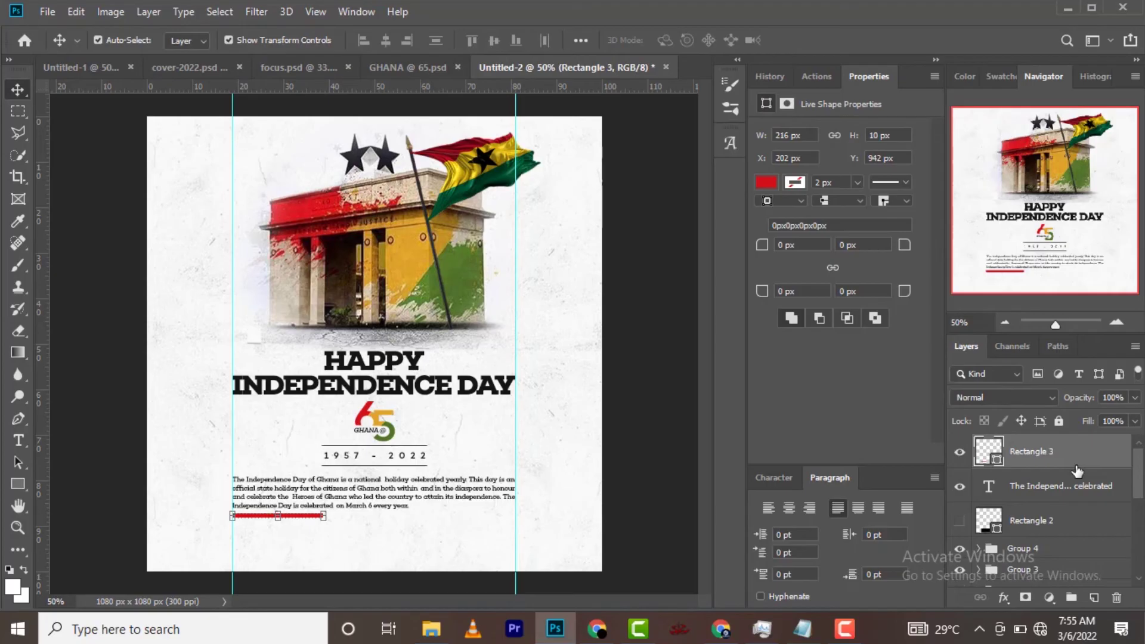
Step: Duplicate the bar to its right and recolour the copy gold
key("ctrl+j")
key("shift+Right")
key("shift+Right")
key("shift+Right")
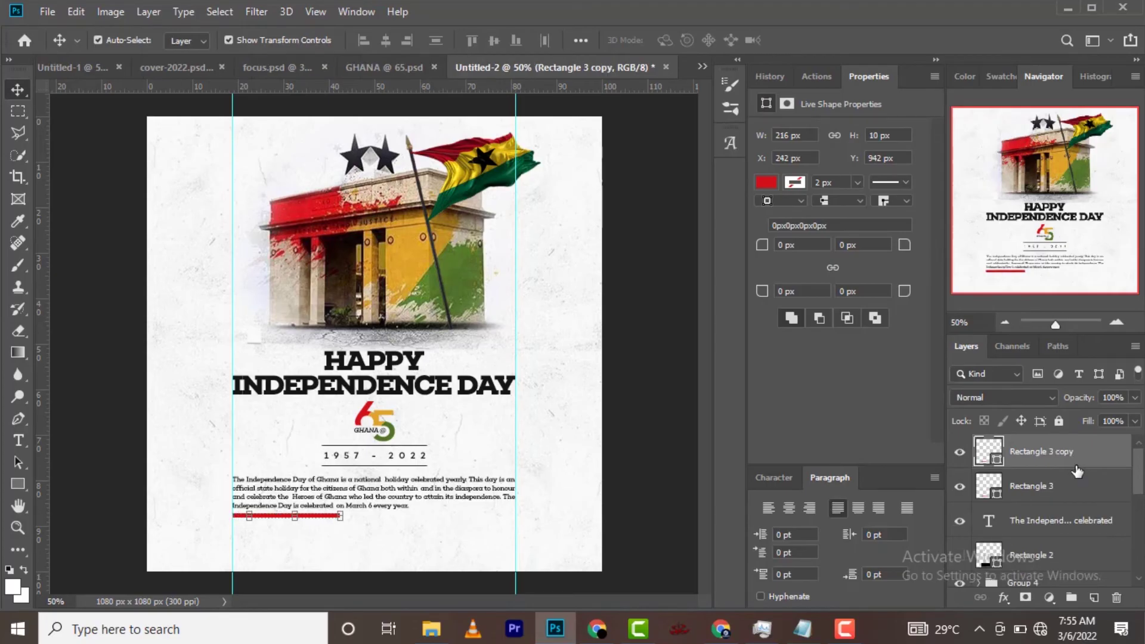
key("shift+Right")
key("shift+Right")
key("shift+Right")
key("shift+Right")
key("shift+Right")
key("Right")
key("Right")
key("Right")
key("Right")
key("Right")
key("Right")
key("Right")
key("Right")
key("Right")
key("Right")
key("Right")
key("Right")
key("Right")
key("Right")
key("Right")
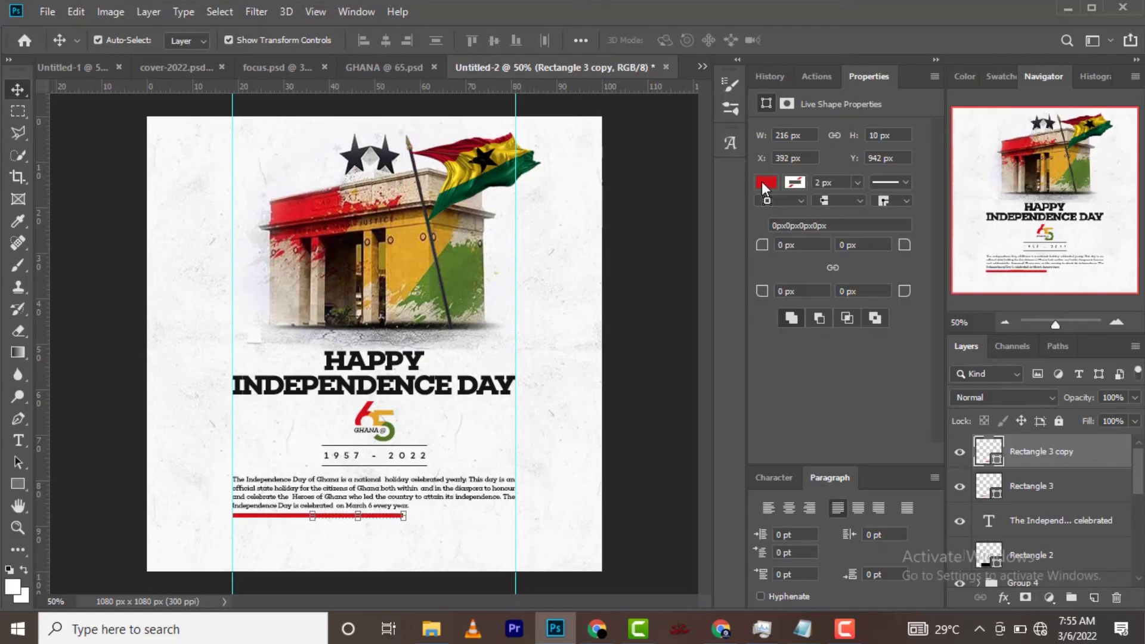
left_click(766, 182)
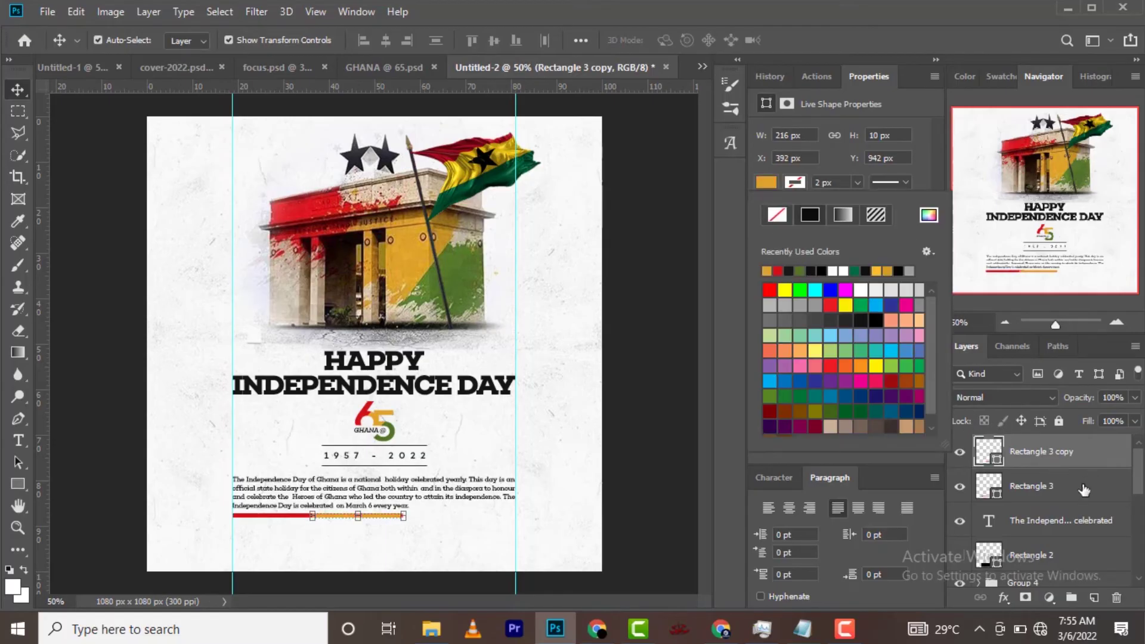
left_click(1084, 491)
left_click(1093, 461)
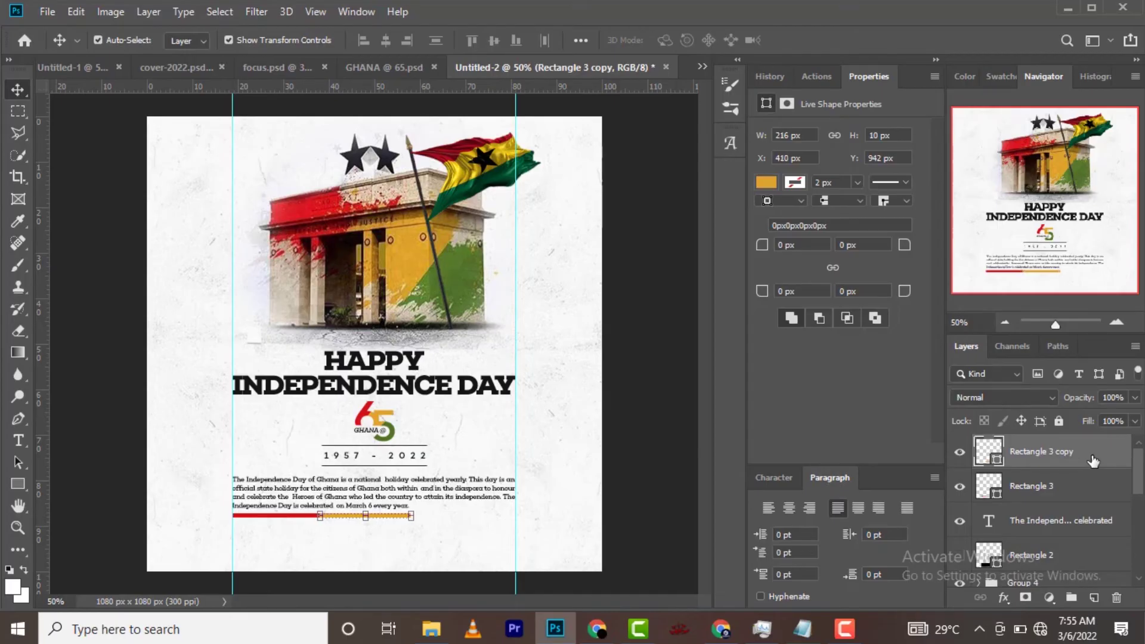
Step: Add a third bar to the right, colour it green, and fine-tune its position
key("ctrl+j")
key("shift+Right")
key("shift+Right")
key("shift+Right")
key("shift+Right")
key("shift+Right")
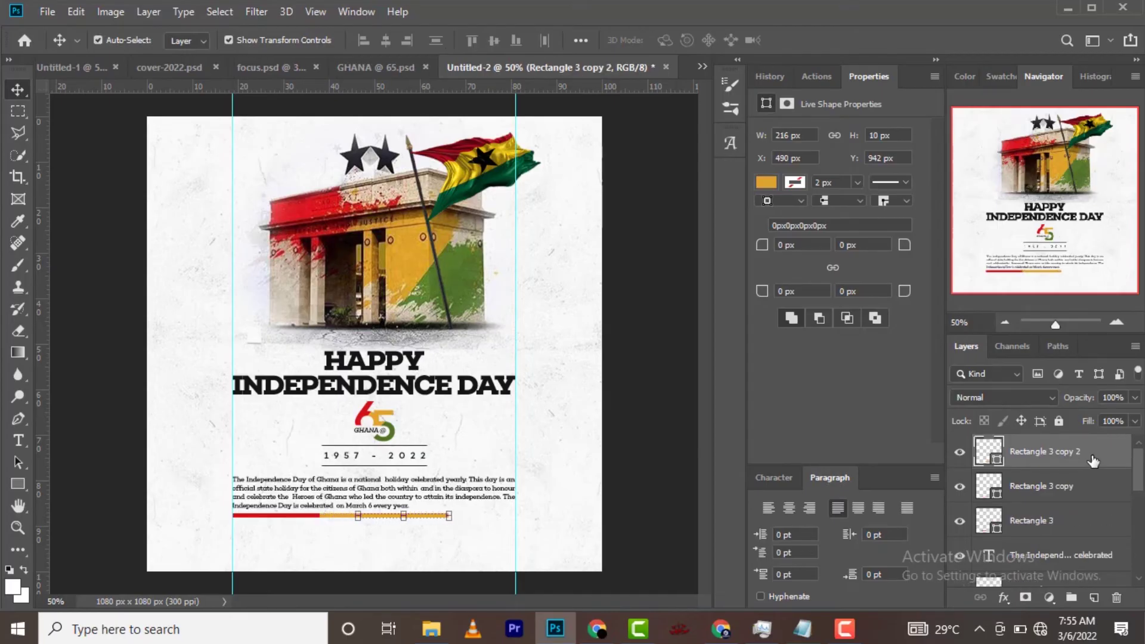
key("shift+Right")
key("shift+Right")
key("shift+Right")
key("shift+Right")
key("shift+Right")
key("shift+Right")
key("shift+Right")
key("shift+Right")
key("shift+Right")
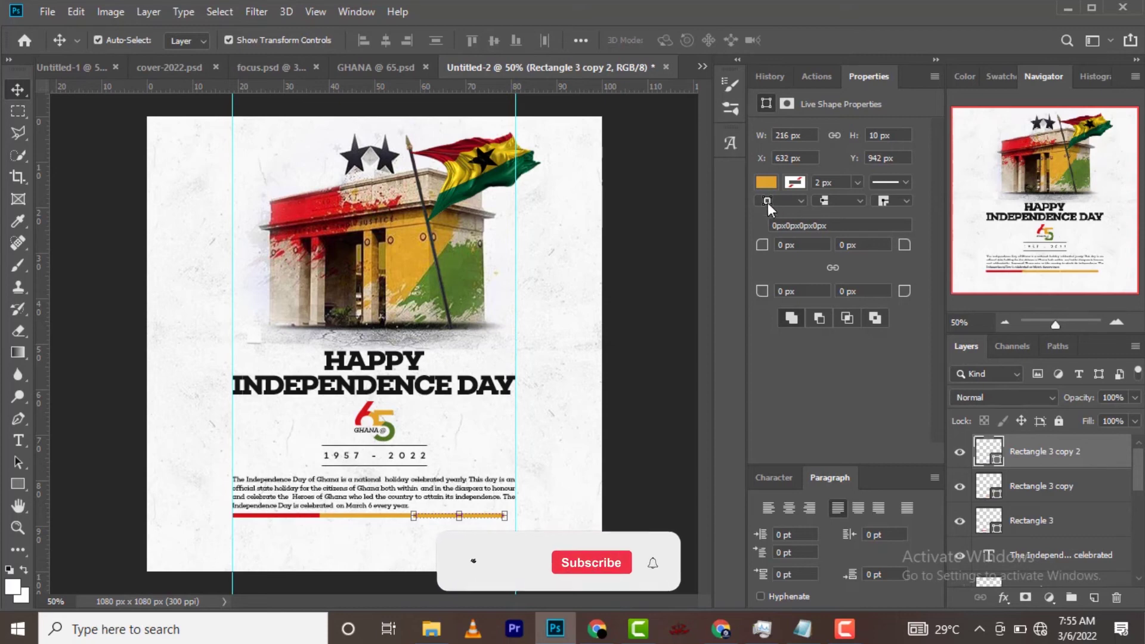
left_click(765, 182)
left_click(802, 271)
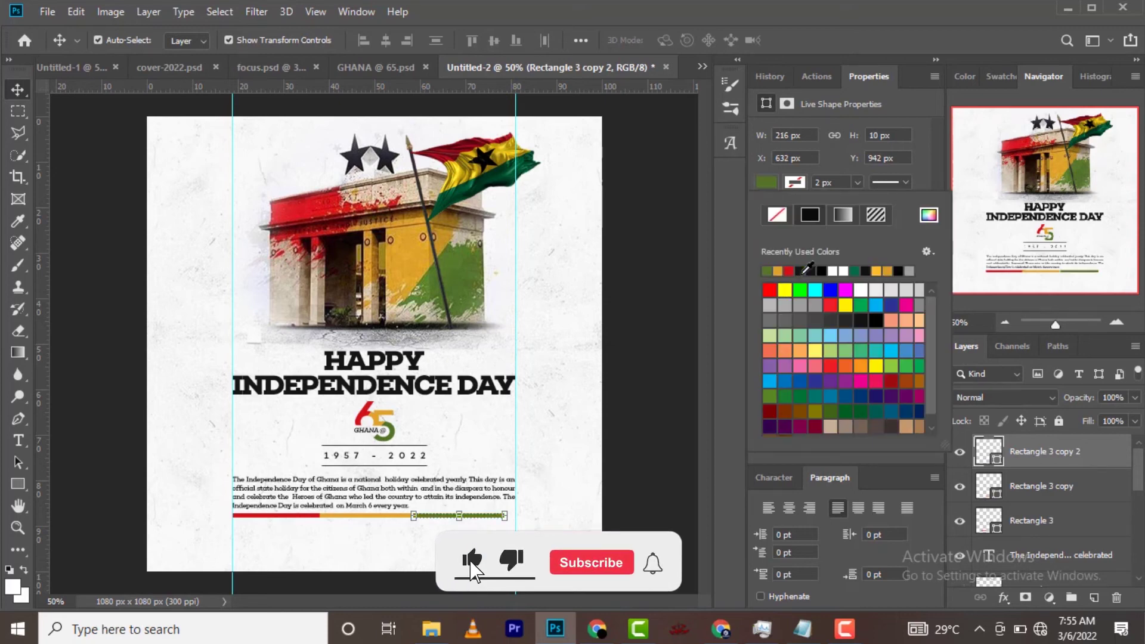
key("Escape")
key("Left")
key("Left")
key("Left")
key("Left")
key("Left")
key("Left")
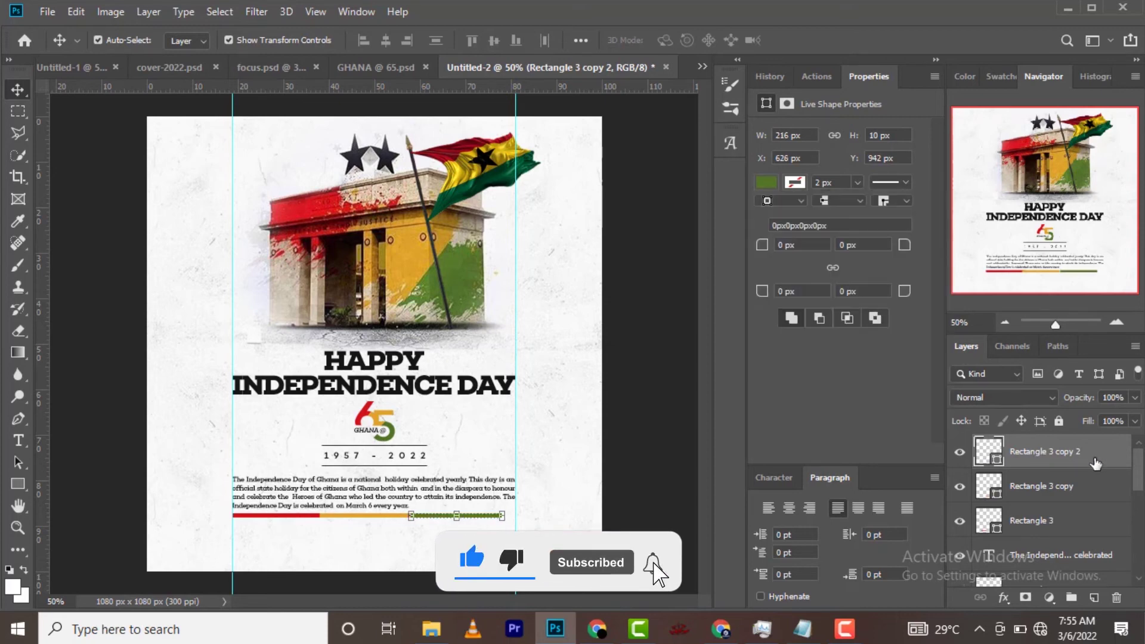
key("Left")
key("Left")
key("Right")
key("Right")
Step: Group the three bars as Group 5 and stretch it to 104.87% width
left_click(1076, 519, "shift")
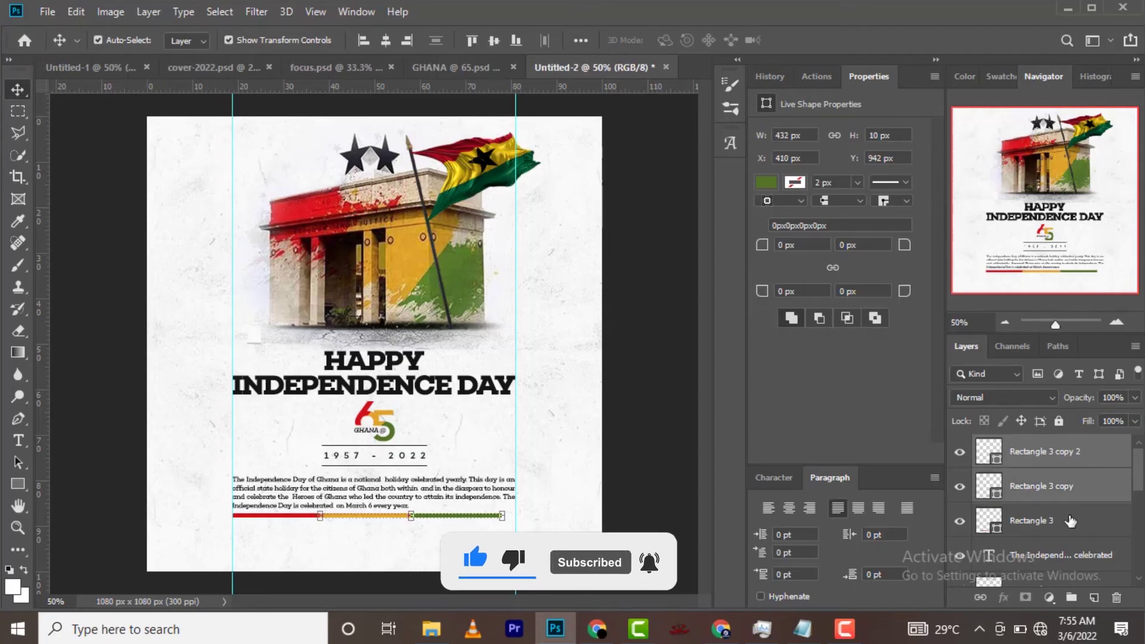
key("ctrl+g")
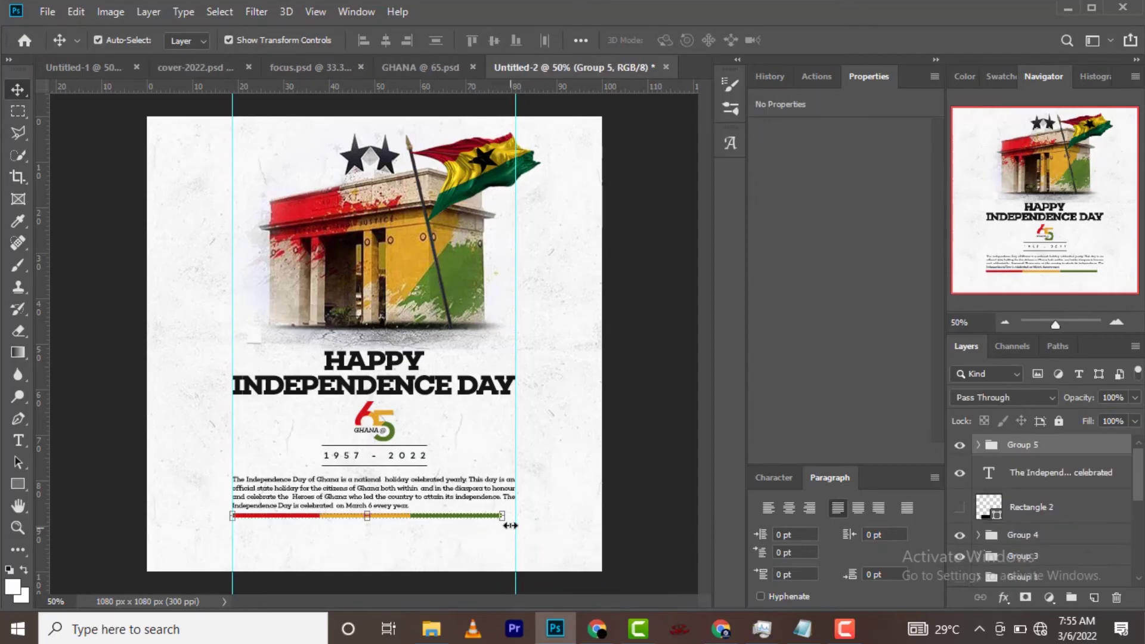
left_click_drag(504, 515, 514, 516)
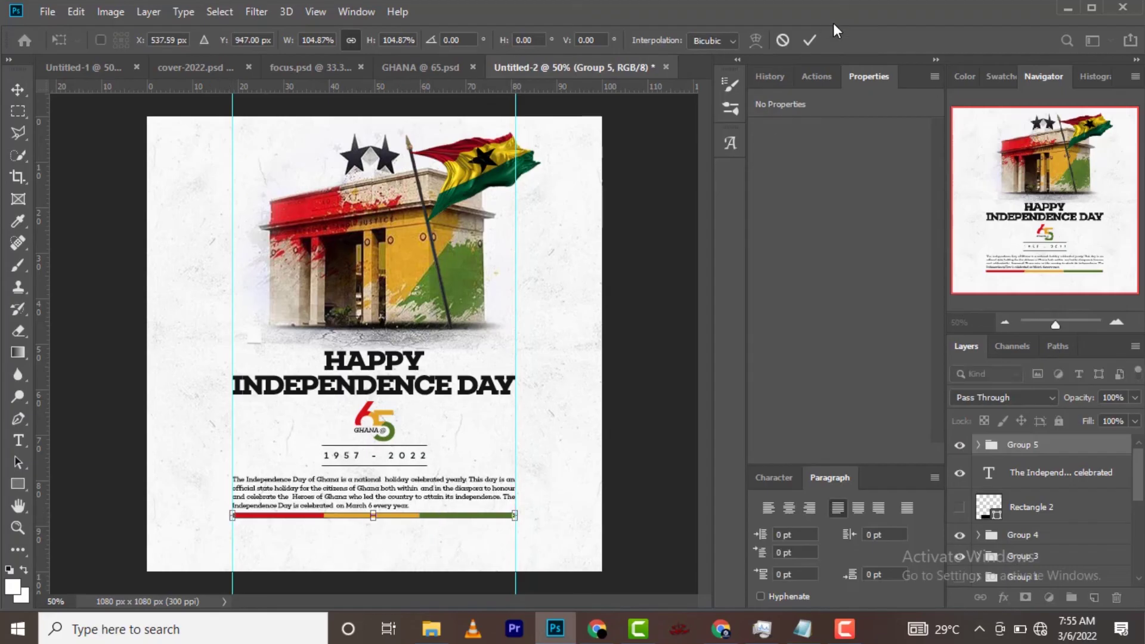
Step: Commit the bar resize, nudge the bar down and the paragraph and dates up
left_click(810, 40)
key("Down")
key("Down")
key("Down")
key("Down")
key("Down")
key("Down")
key("Down")
key("Down")
key("Down")
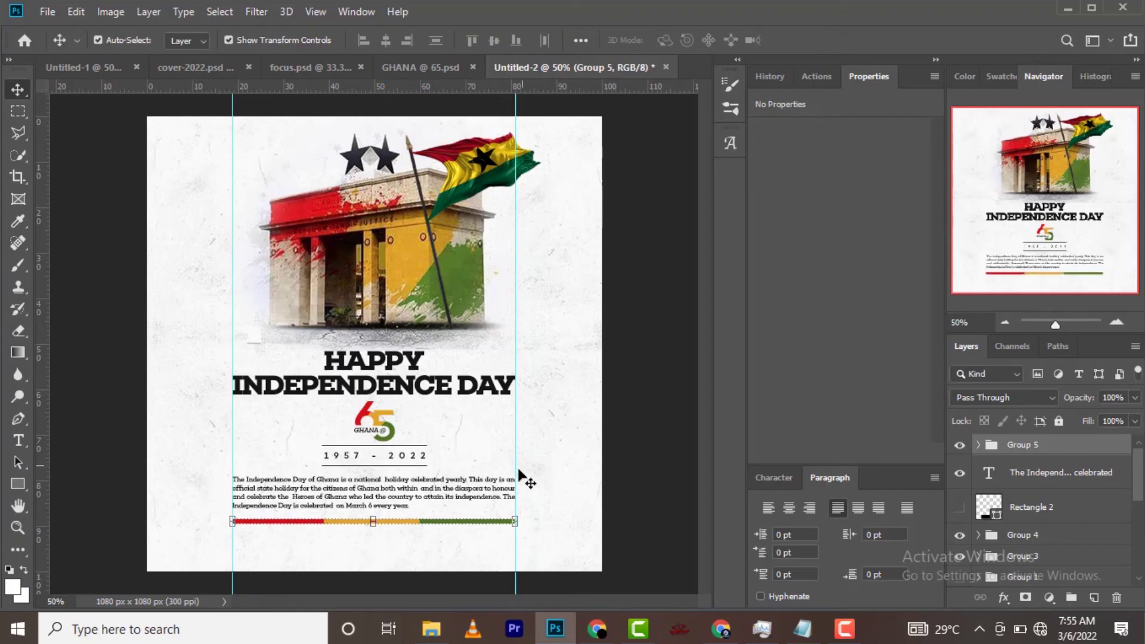
left_click(476, 497)
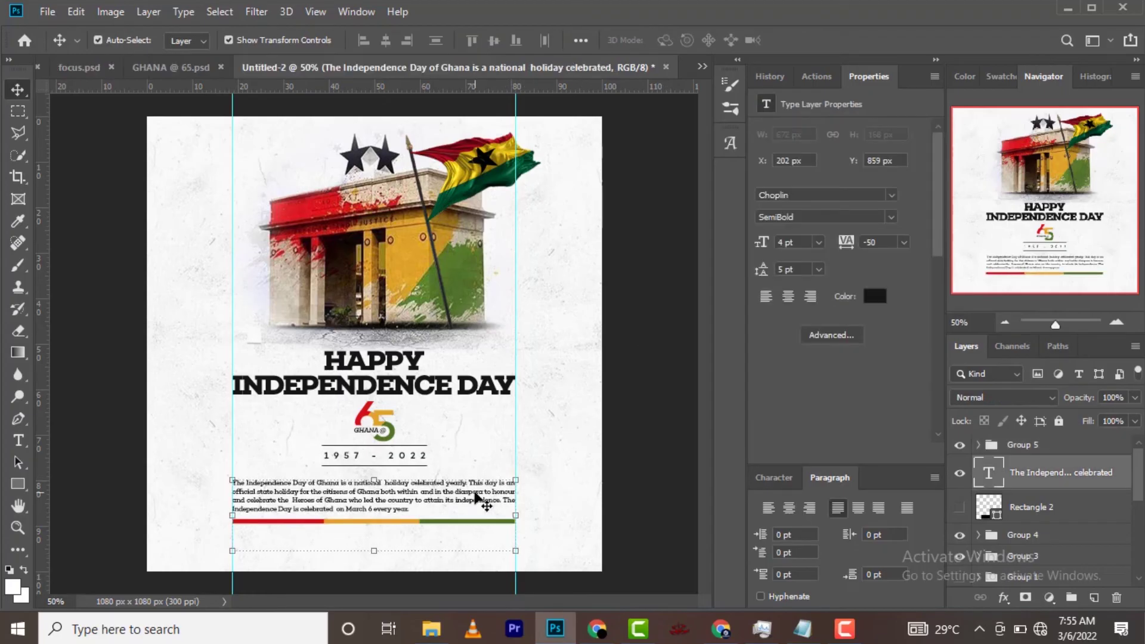
key("Up")
key("Up")
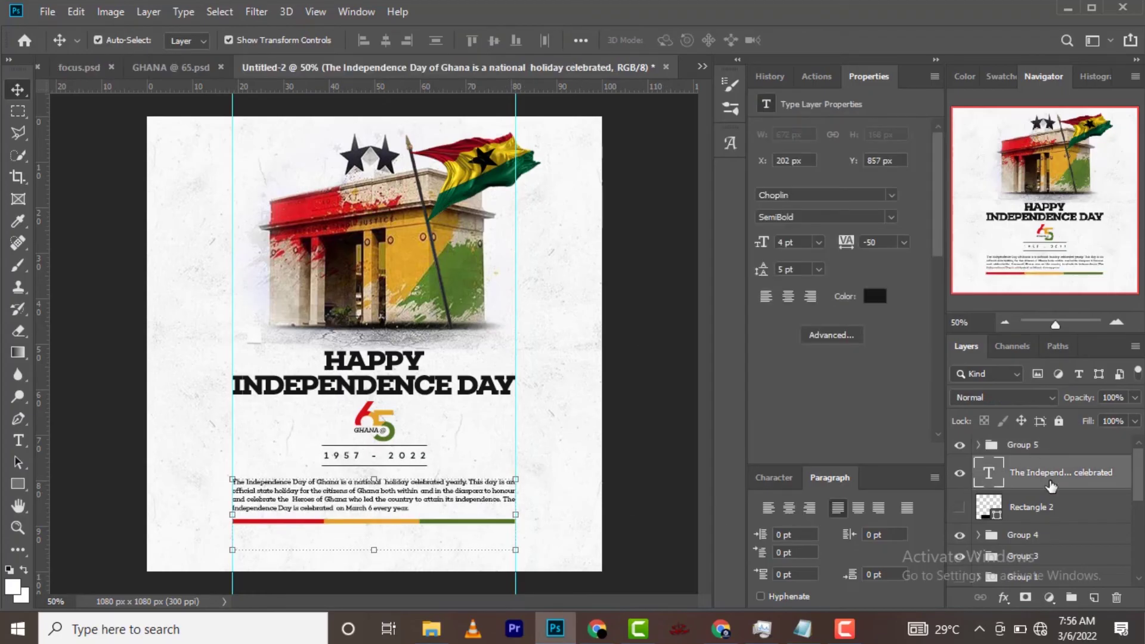
left_click(1039, 537)
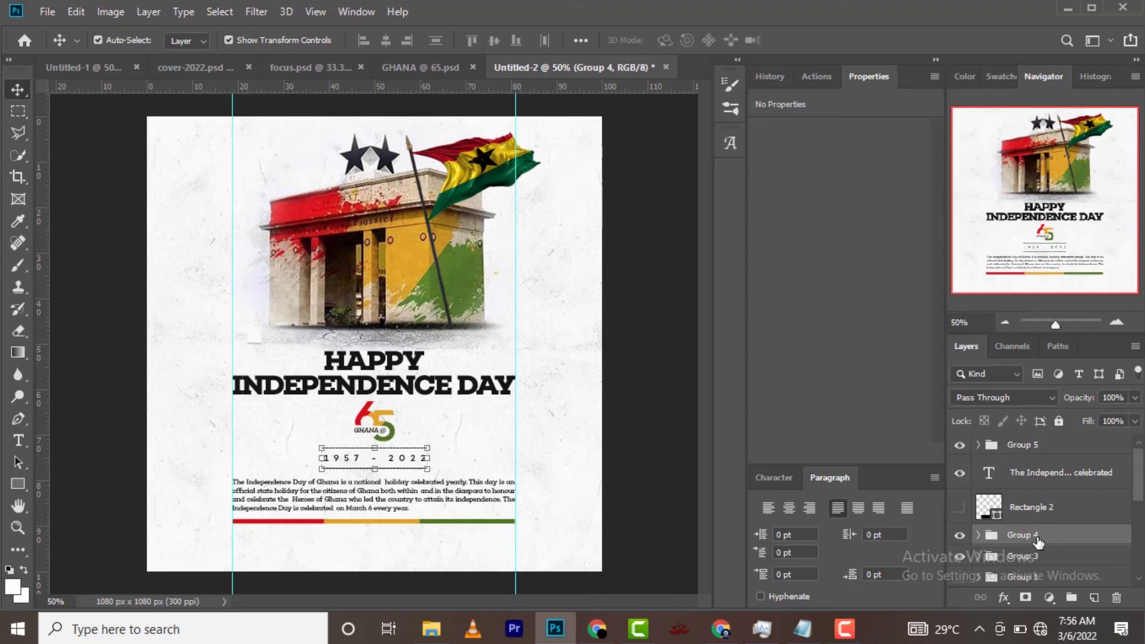
key("Up")
key("Up")
left_click(502, 504)
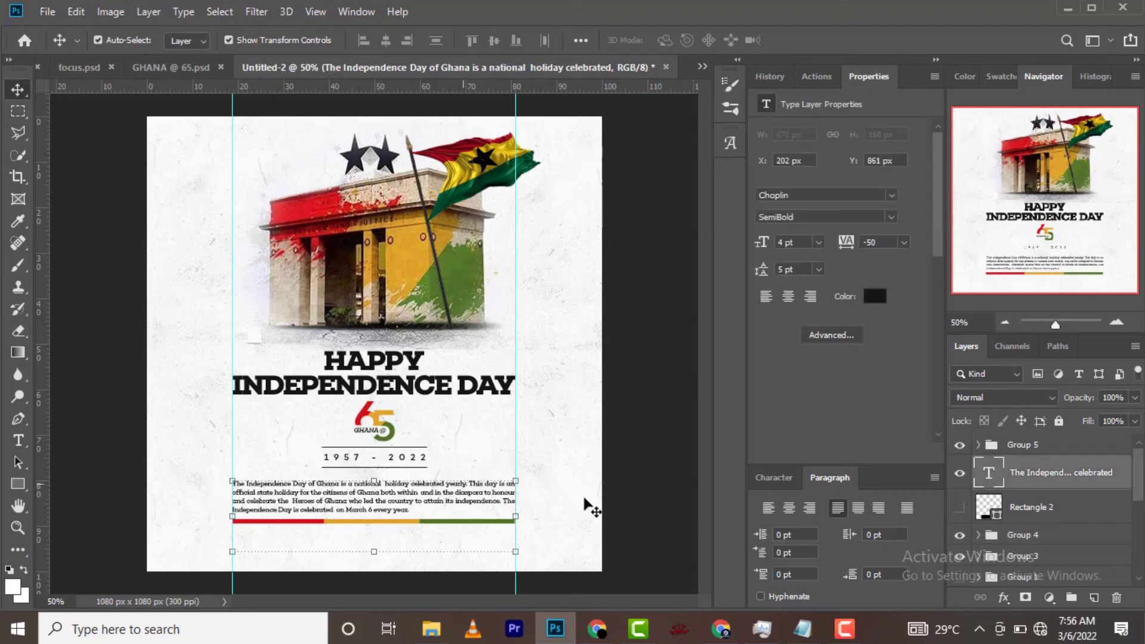
key("ctrl+z")
key("ctrl+z")
key("ctrl+z")
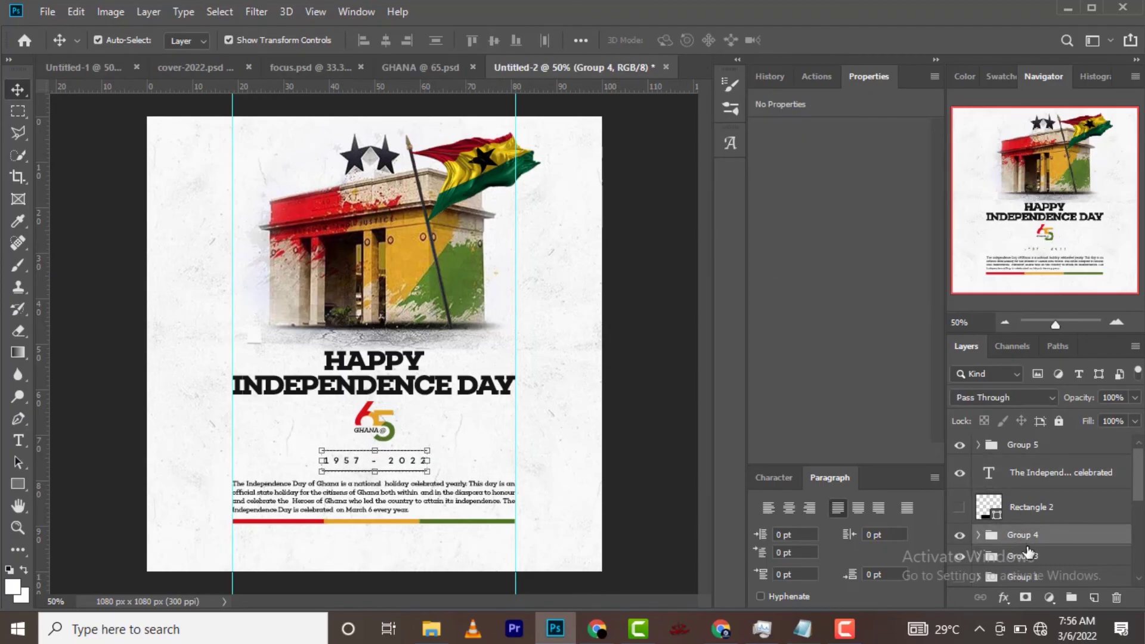
Step: Enlarge the 65 logo slightly and centre it horizontally on the canvas
left_click(1027, 560)
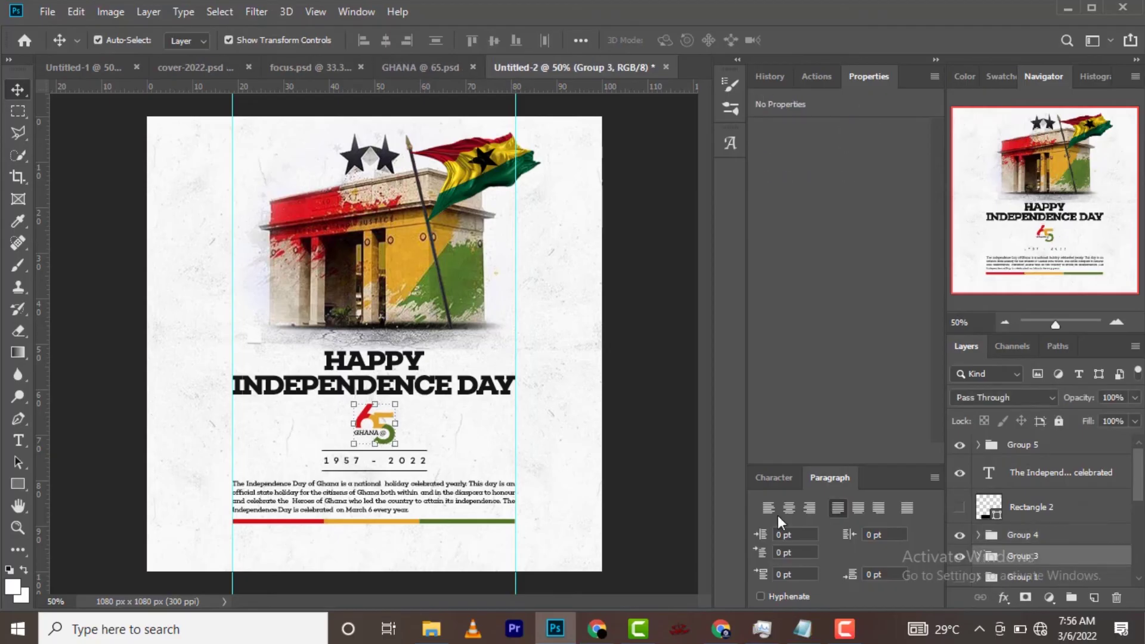
left_click(399, 403)
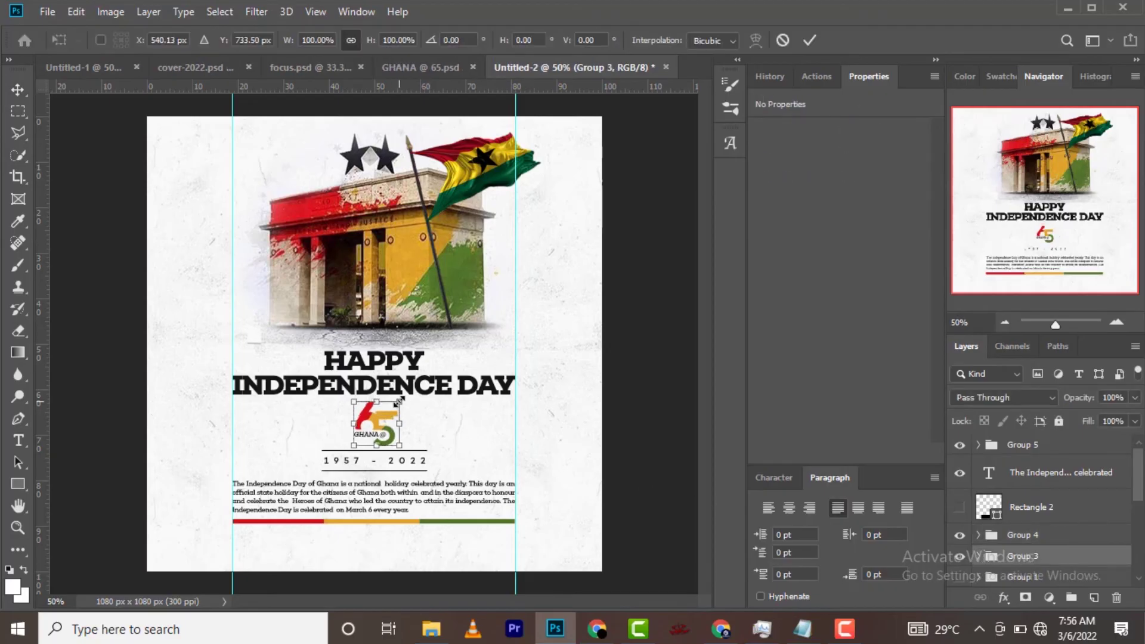
left_click(809, 40)
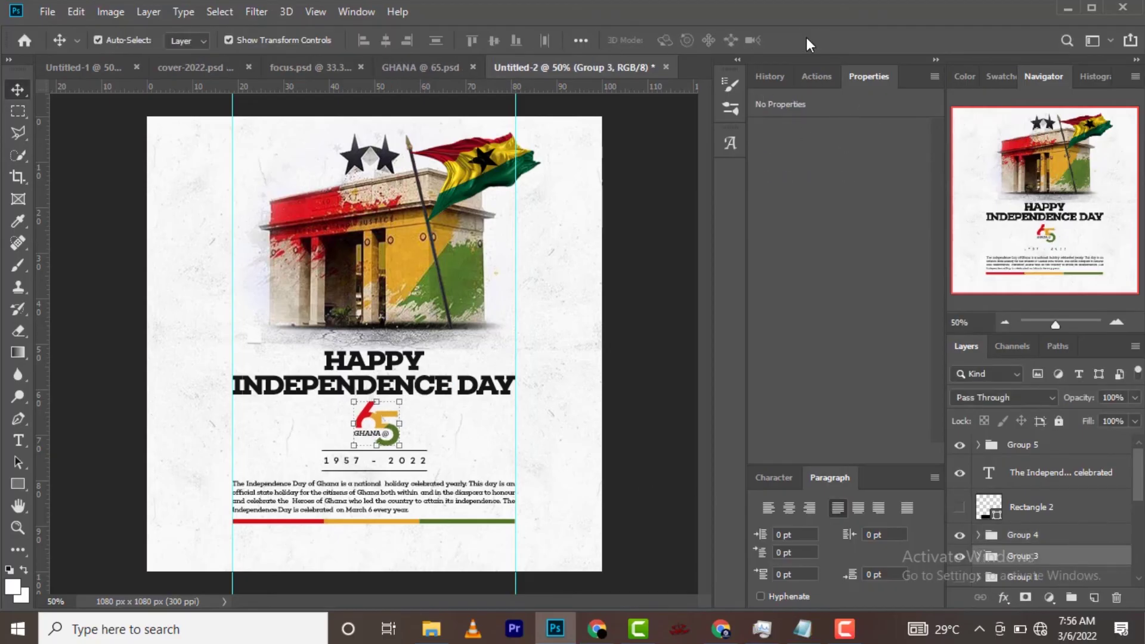
left_click(386, 40)
key("ctrl+d")
left_click(659, 395)
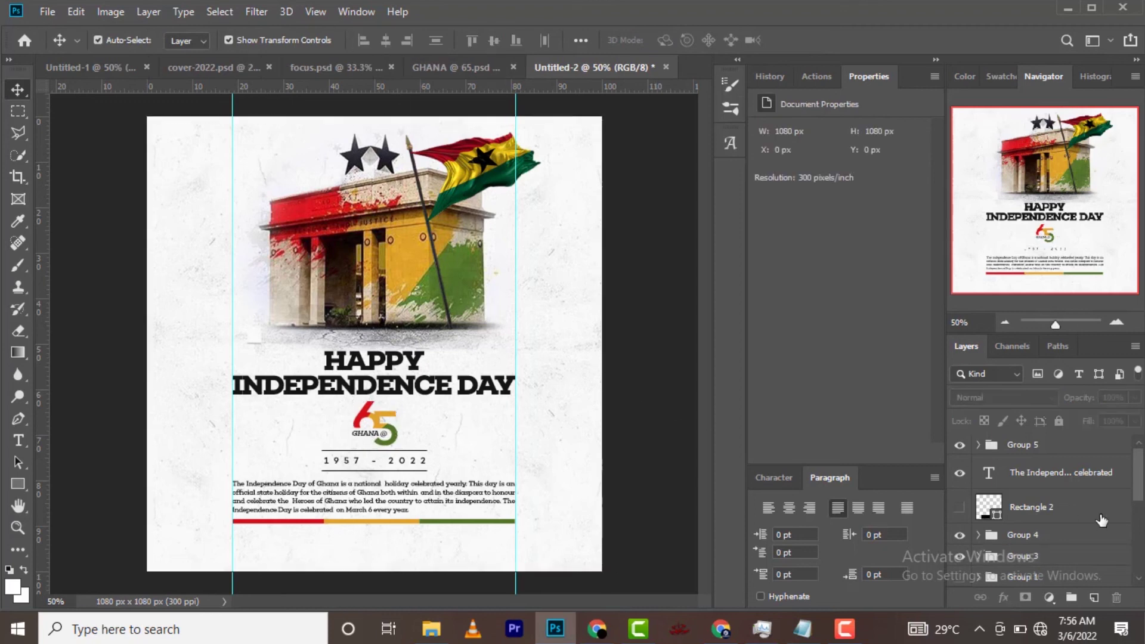
Step: Centre the tricolour bar group horizontally on the canvas
left_click(1056, 450)
key("ctrl+a")
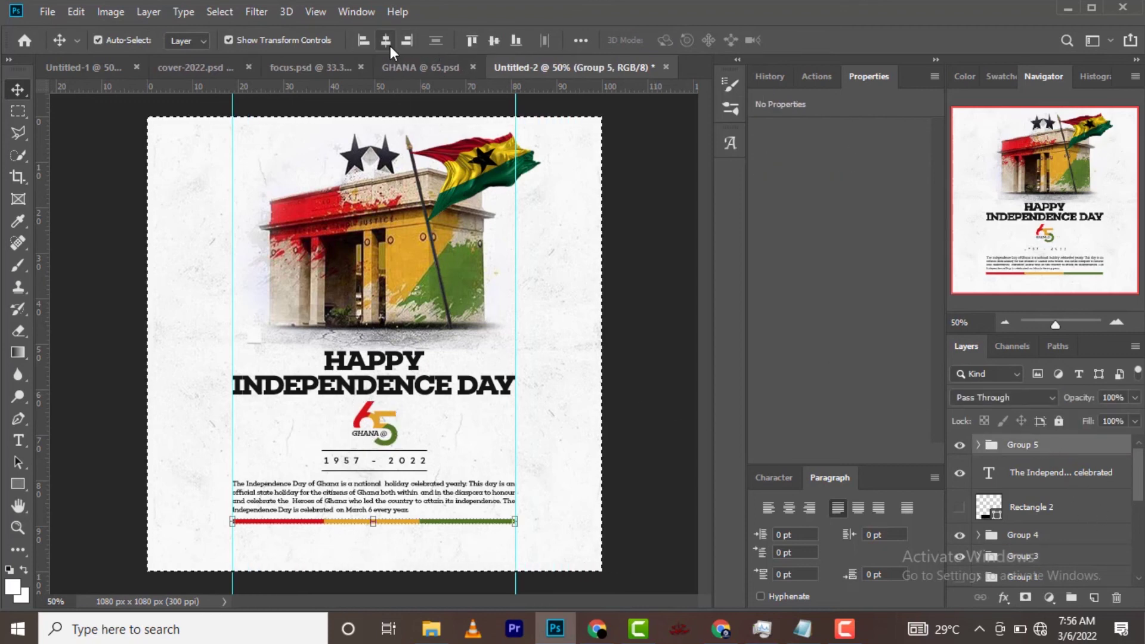
left_click(390, 46)
key("ctrl+d")
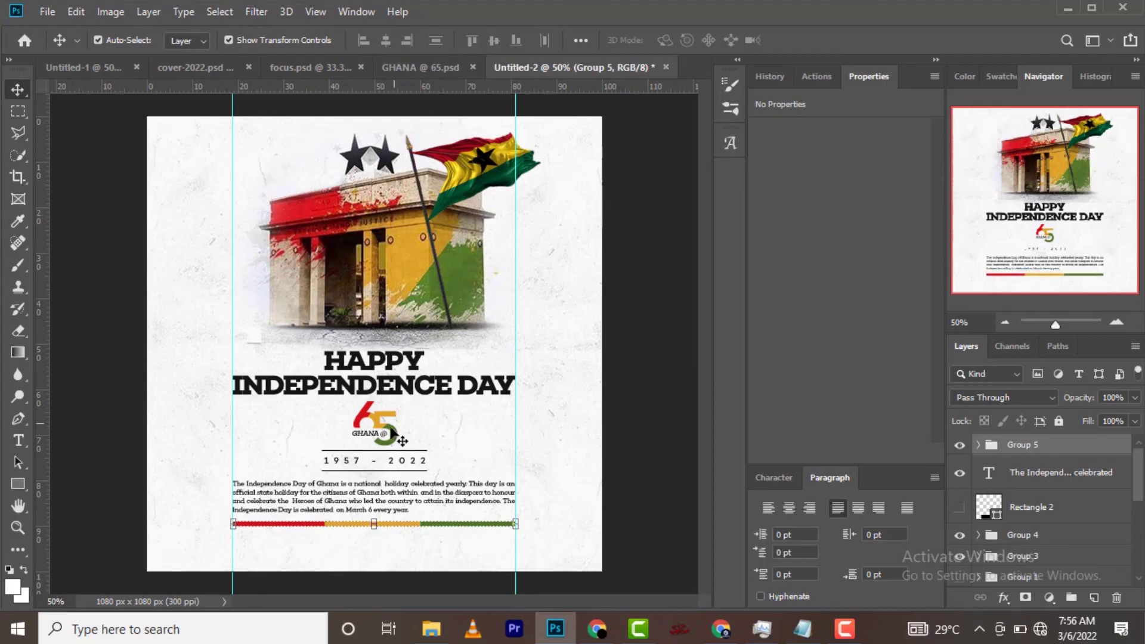
Step: Colour the HAPPY INDEPENDENCE DAY headline near-black 151515
left_click(396, 440)
left_click(1023, 510)
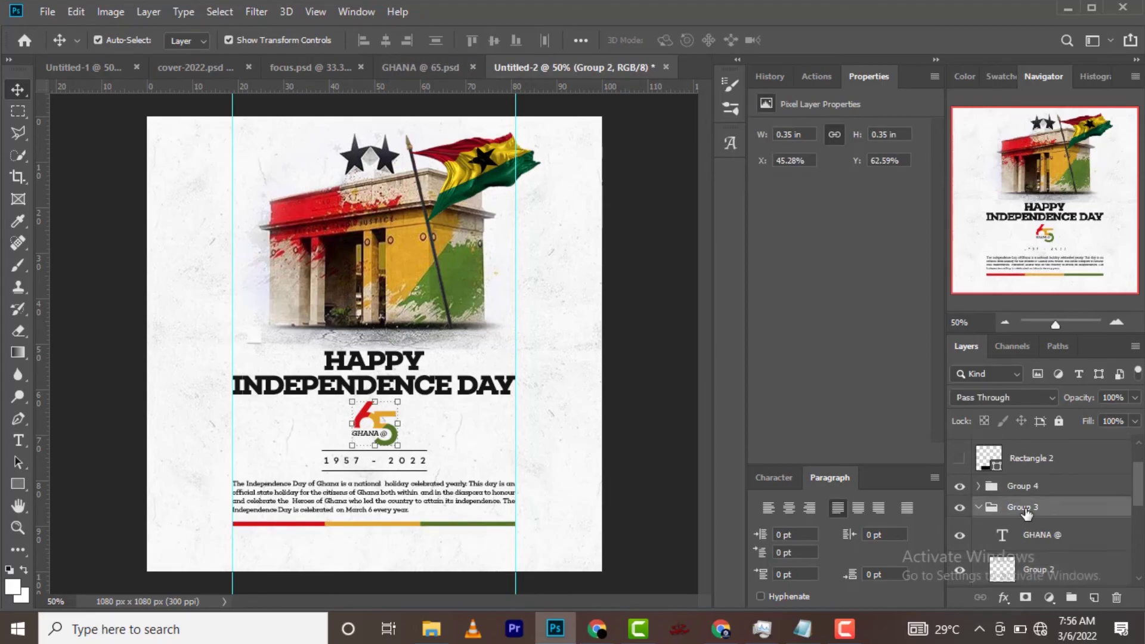
left_click(517, 390)
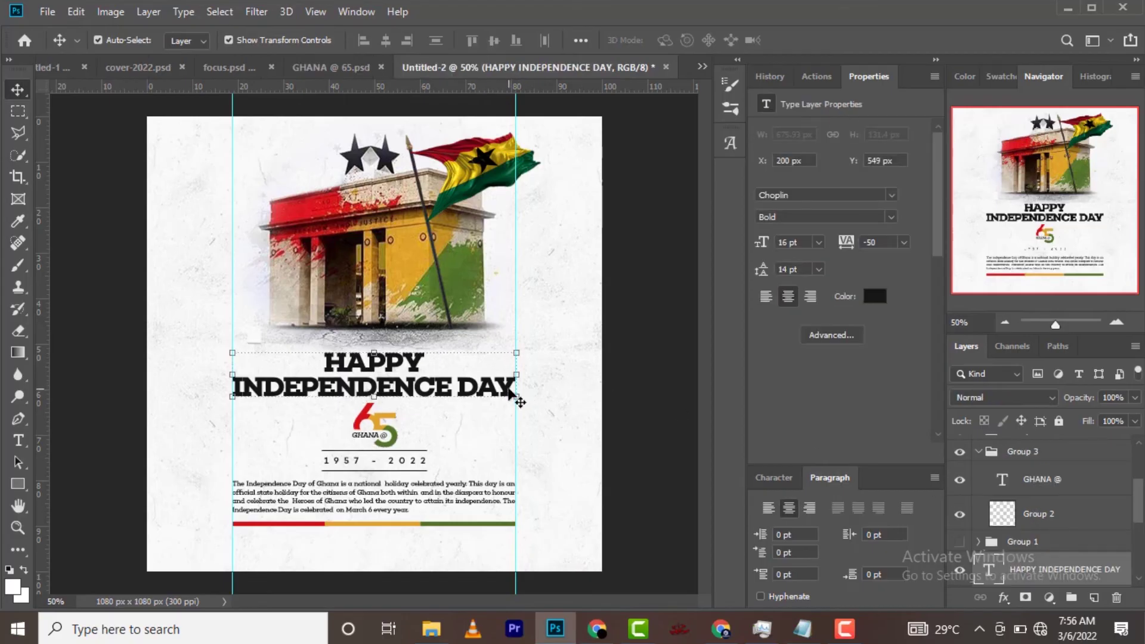
left_click(874, 297)
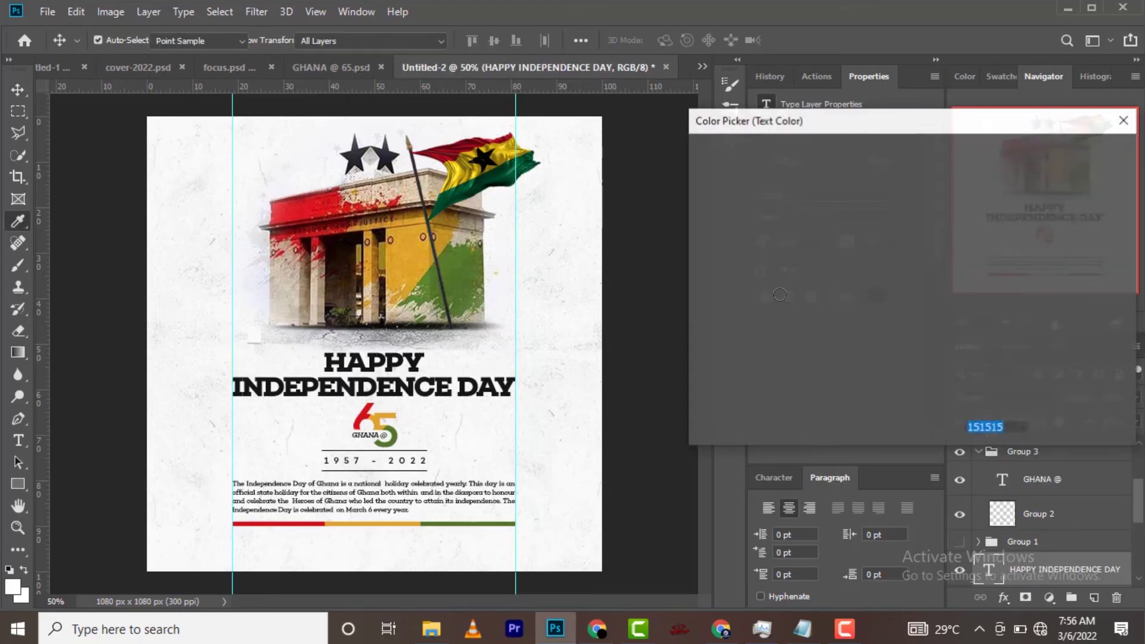
left_click(1047, 150)
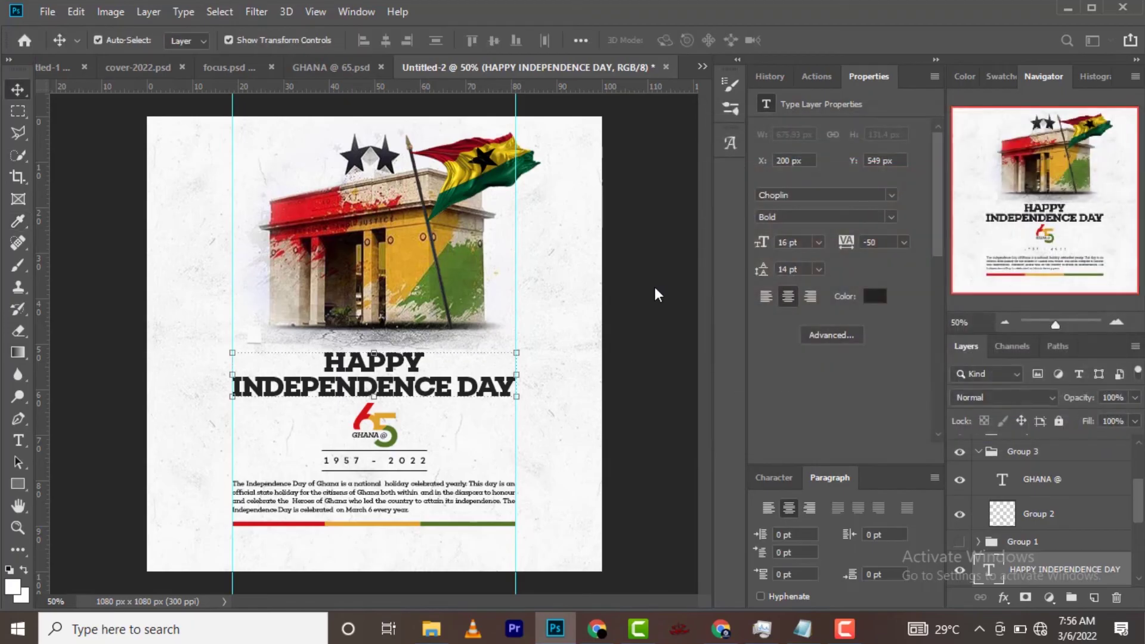
Step: Clear the canvas guides and select the GB paper texture layer
left_click(314, 12)
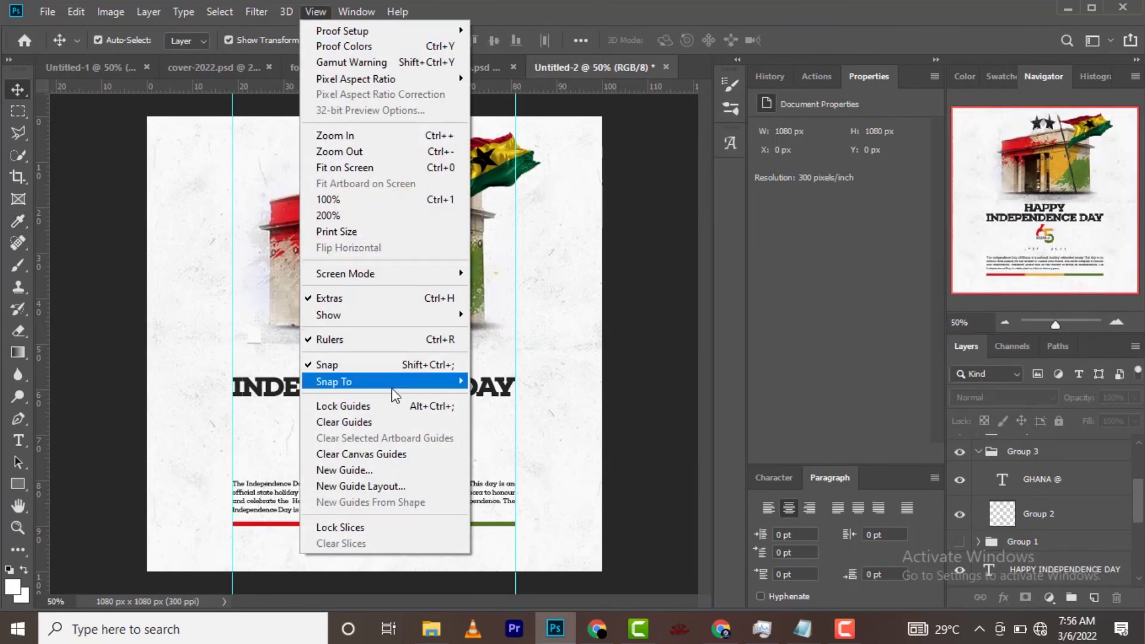
left_click(382, 454)
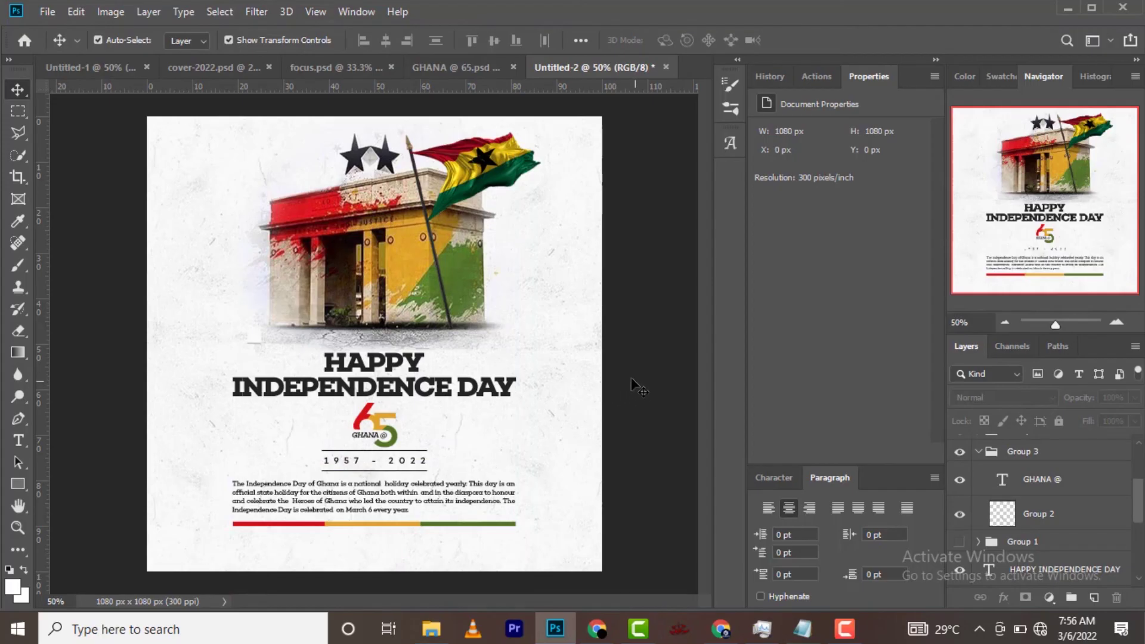
left_click(559, 430)
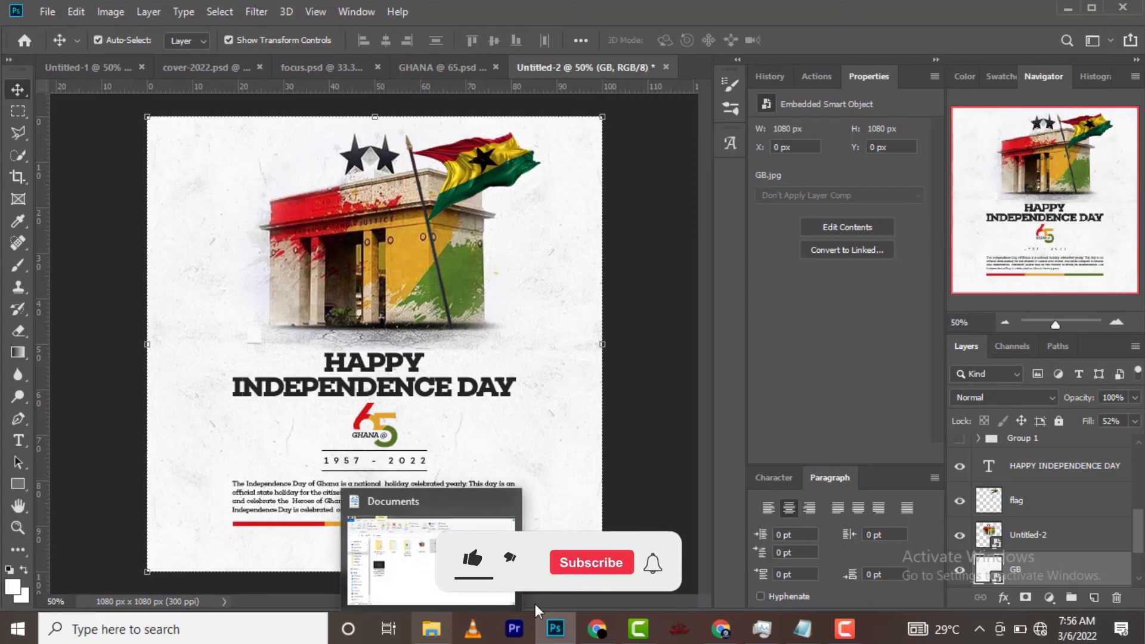
Step: Drag the inde crowd photo from Downloads onto the poster and commit it as a smart object
left_click(428, 628)
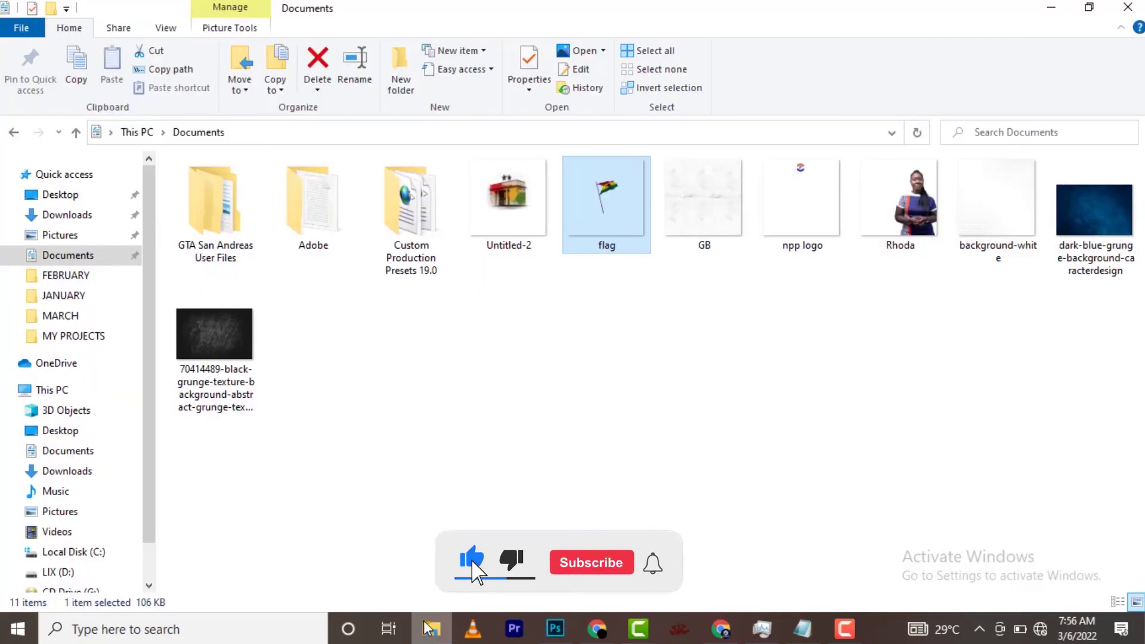
left_click(76, 217)
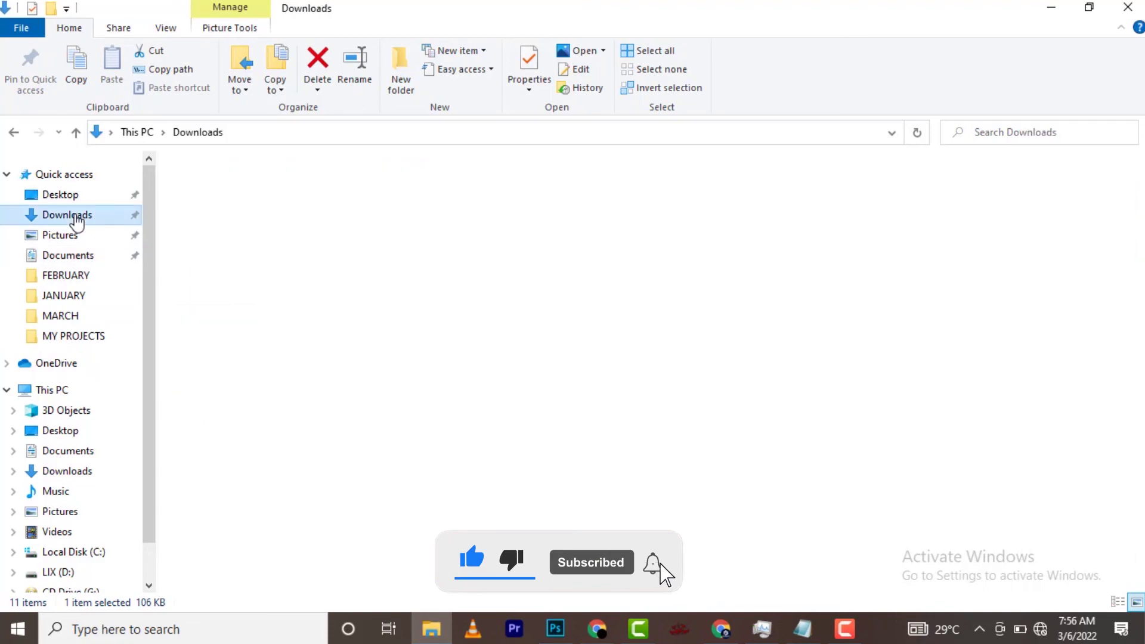
left_click(409, 352)
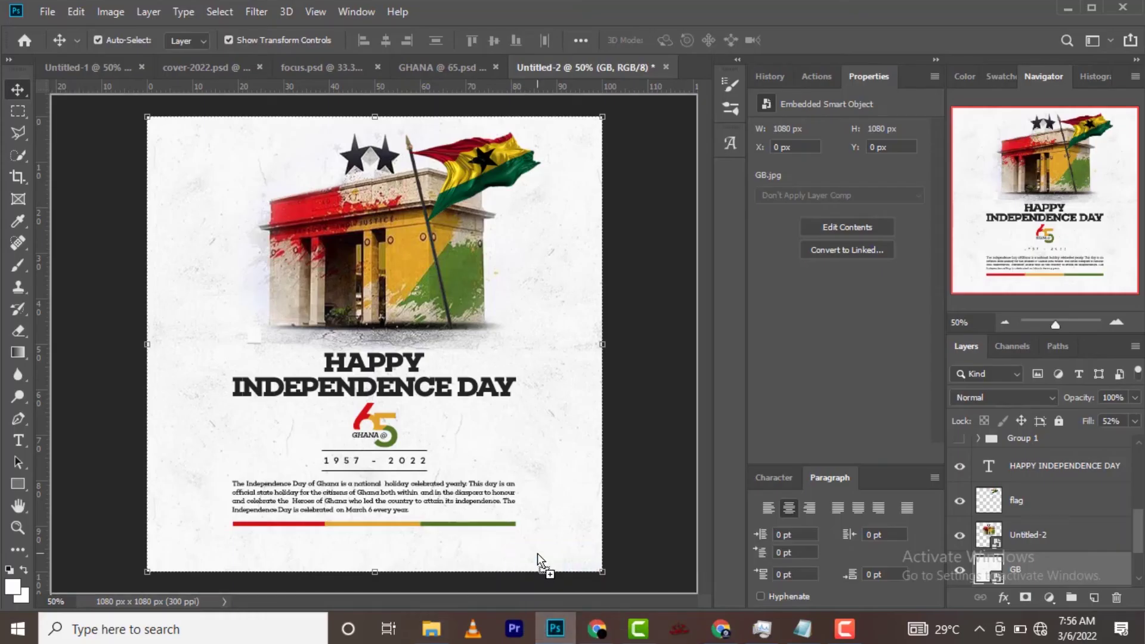
left_click_drag(458, 486, 535, 548)
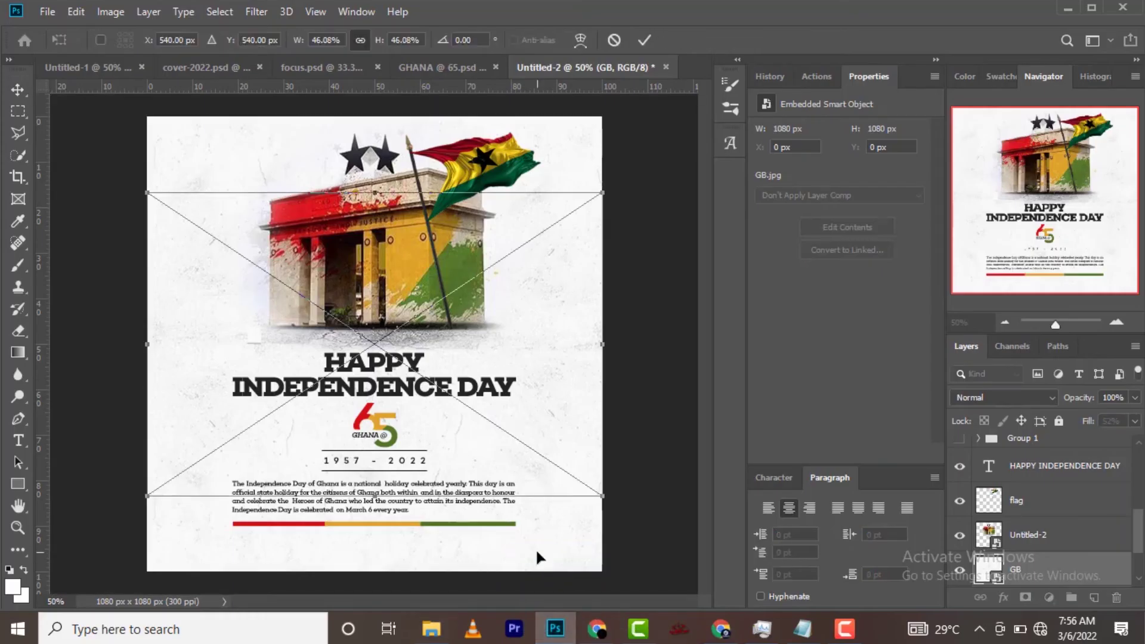
left_click(645, 38)
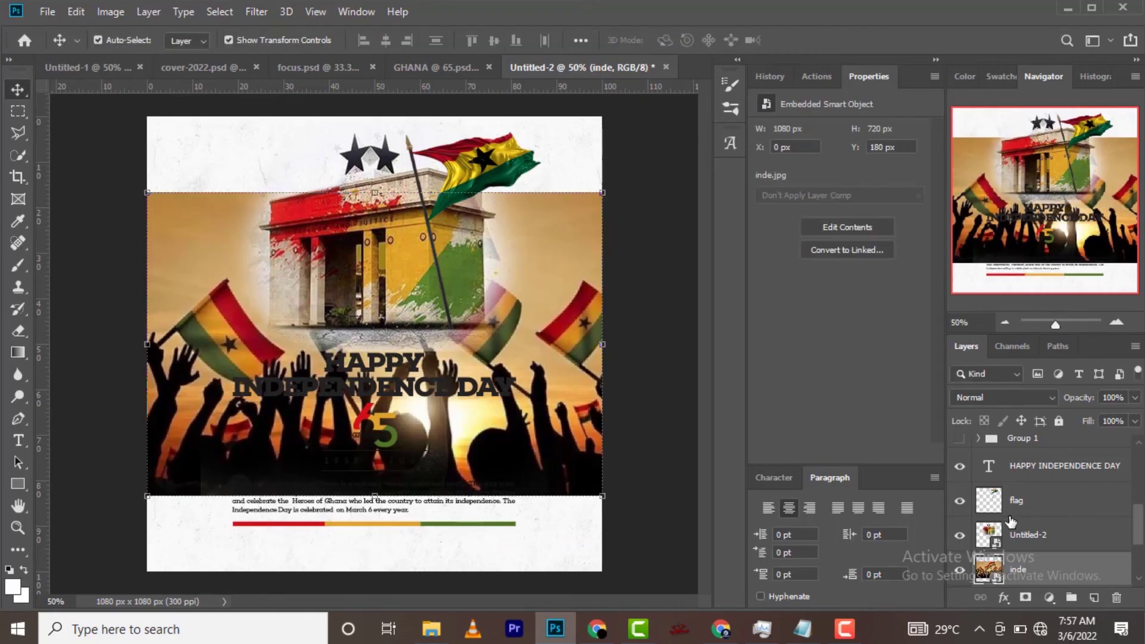
Step: Move the inde layer under GB, rasterize it, set Luminosity blending and lower its opacity
mouse_move(1014, 569)
left_mouse_down()
mouse_move(1047, 616)
mouse_move(1072, 526)
mouse_move(1063, 522)
left_mouse_up()
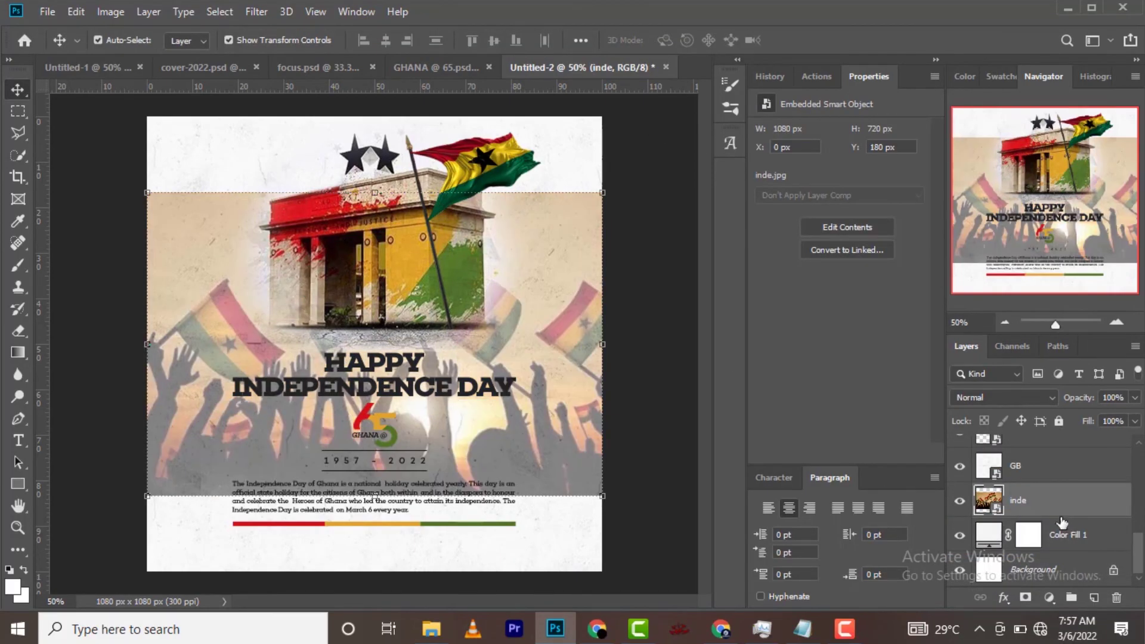
right_click(1055, 515)
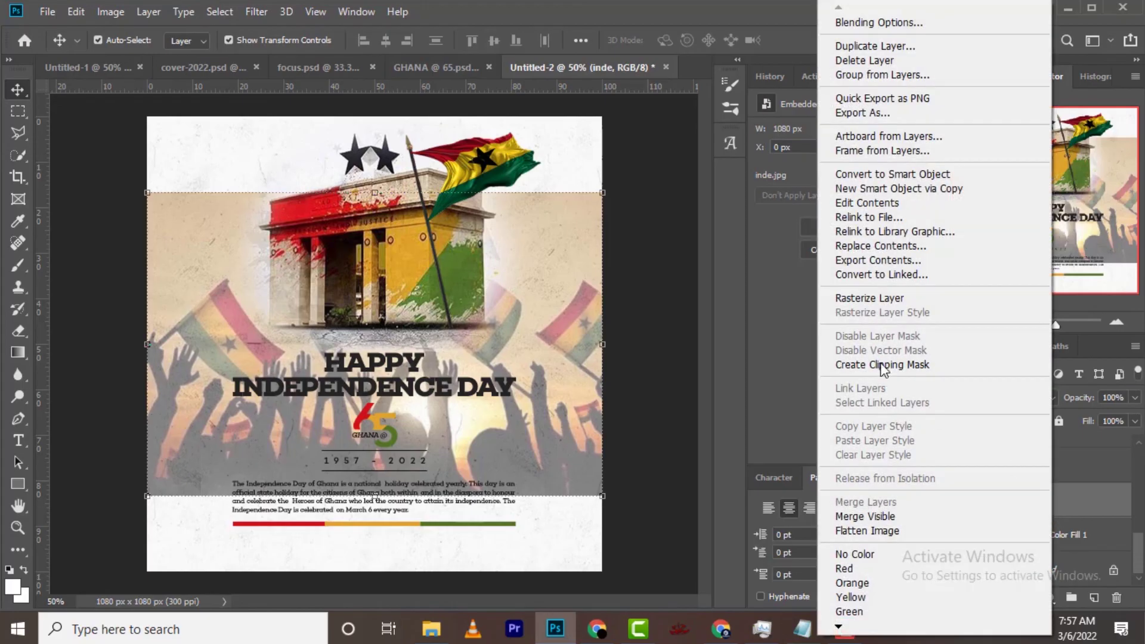
left_click(903, 300)
left_click(990, 398)
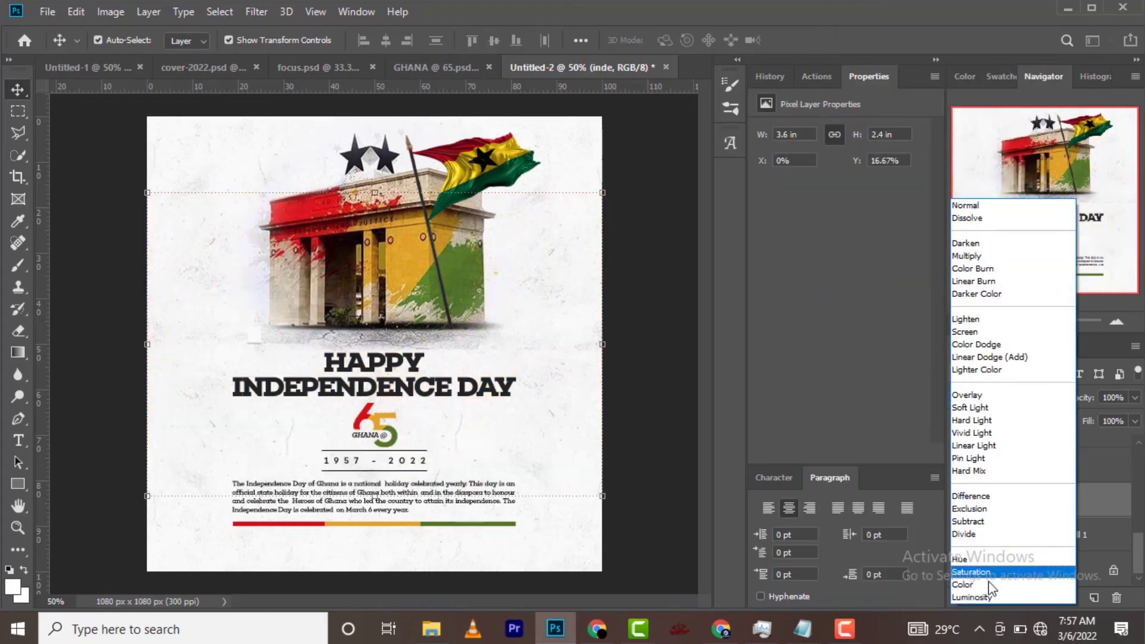
left_click(988, 593)
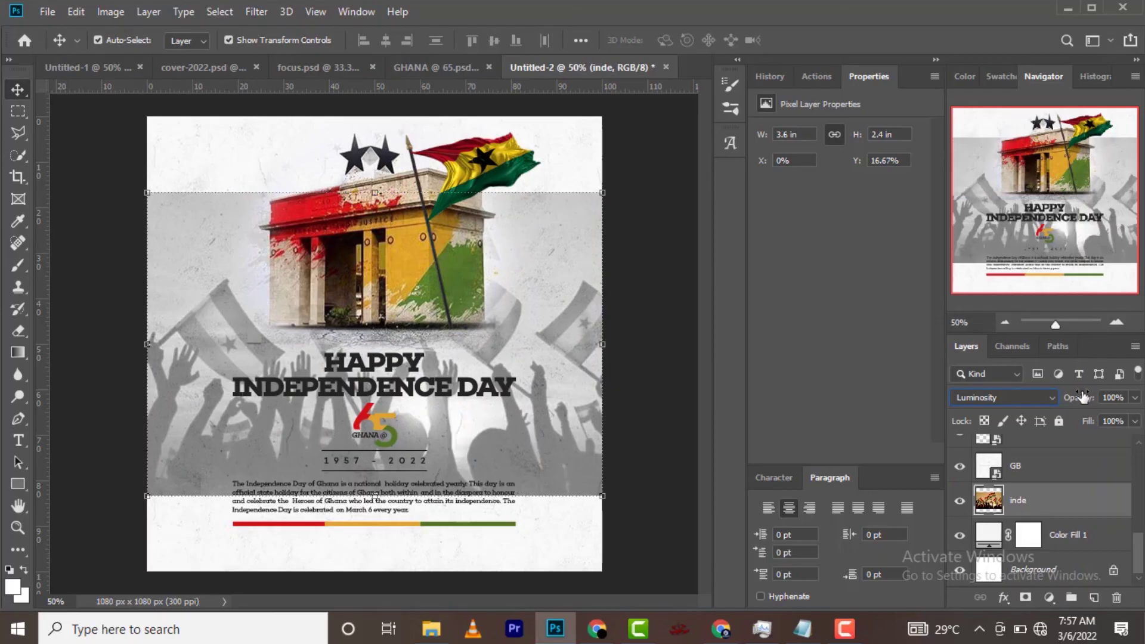
mouse_move(1083, 397)
left_mouse_down()
mouse_move(1030, 405)
mouse_move(1032, 429)
left_mouse_up()
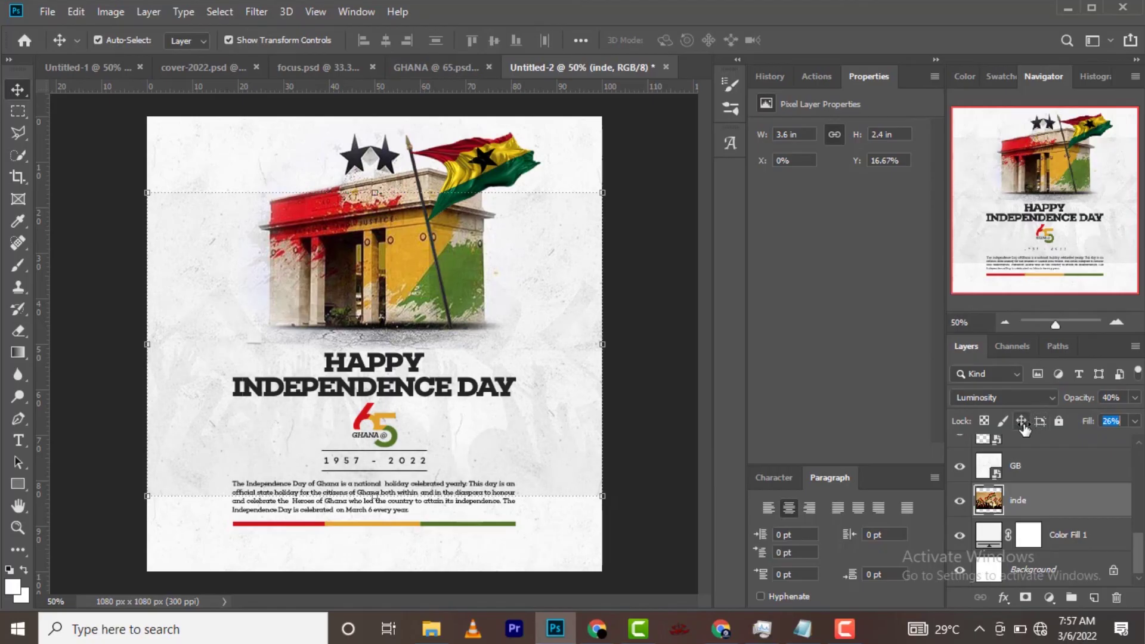
Step: Try shifting the GB texture down, undo it, and start transforming the crowd photo
left_click_drag(560, 421, 566, 488)
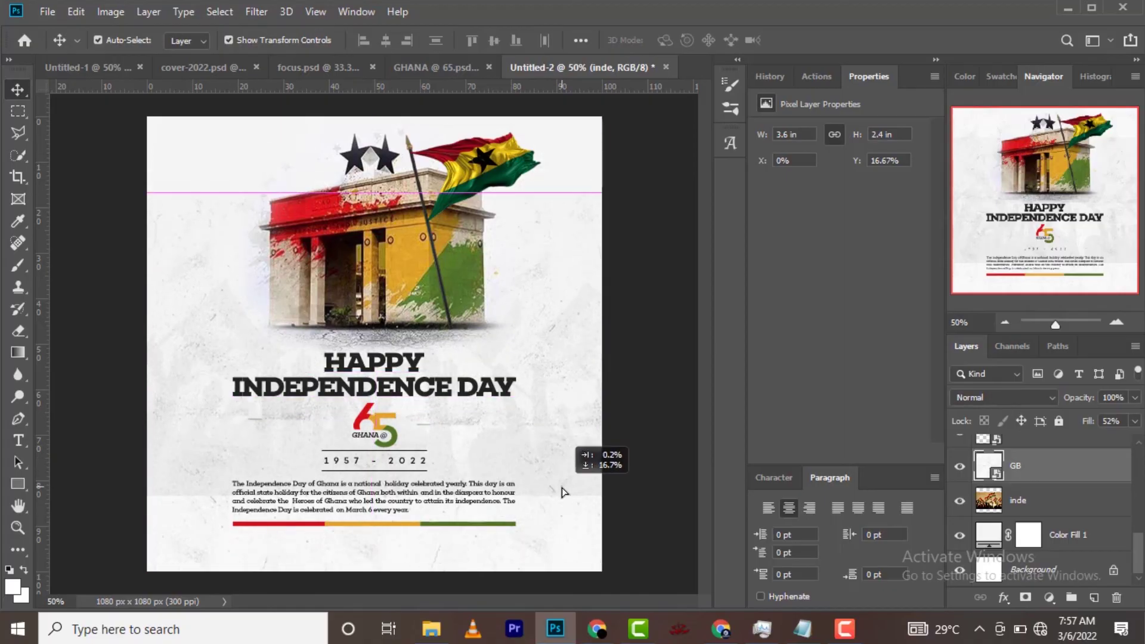
mouse_move(566, 488)
left_mouse_down()
mouse_move(562, 462)
mouse_move(558, 493)
left_mouse_up()
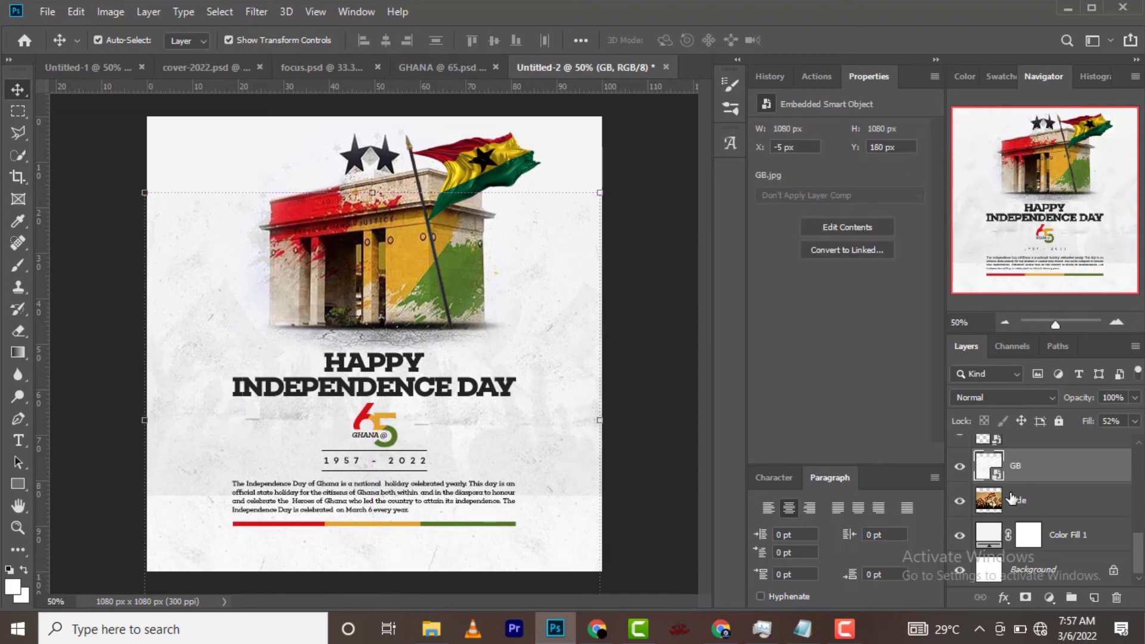
key("ctrl+z")
left_click(1041, 505)
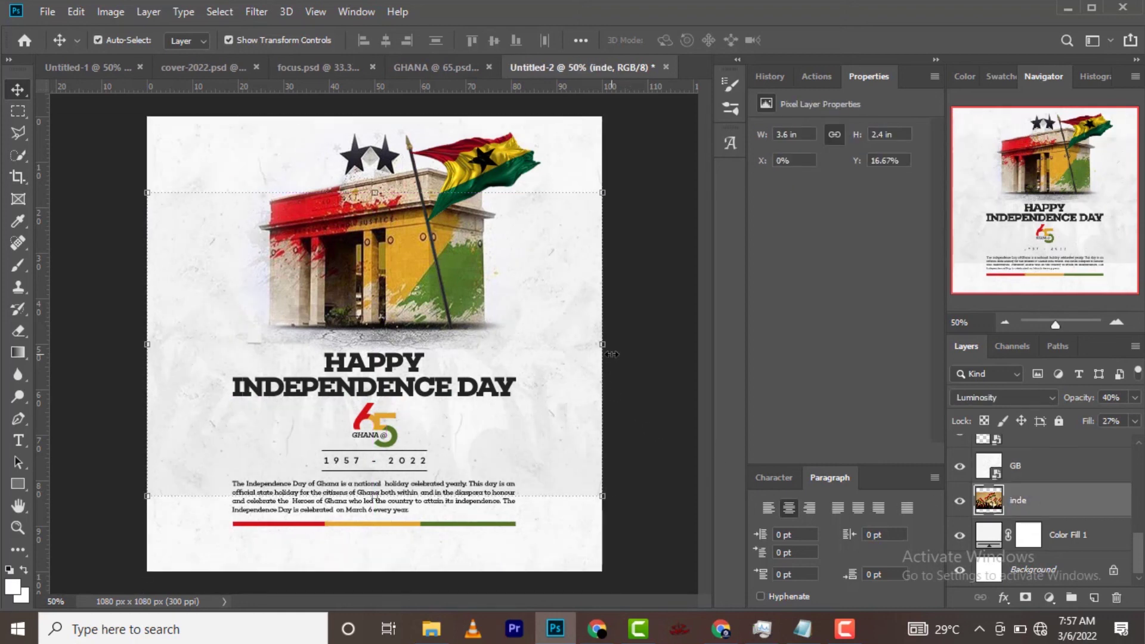
key("ctrl+t")
Step: Move the inde crowd photo lower and slightly right, then commit the new position
left_click_drag(558, 367, 555, 427)
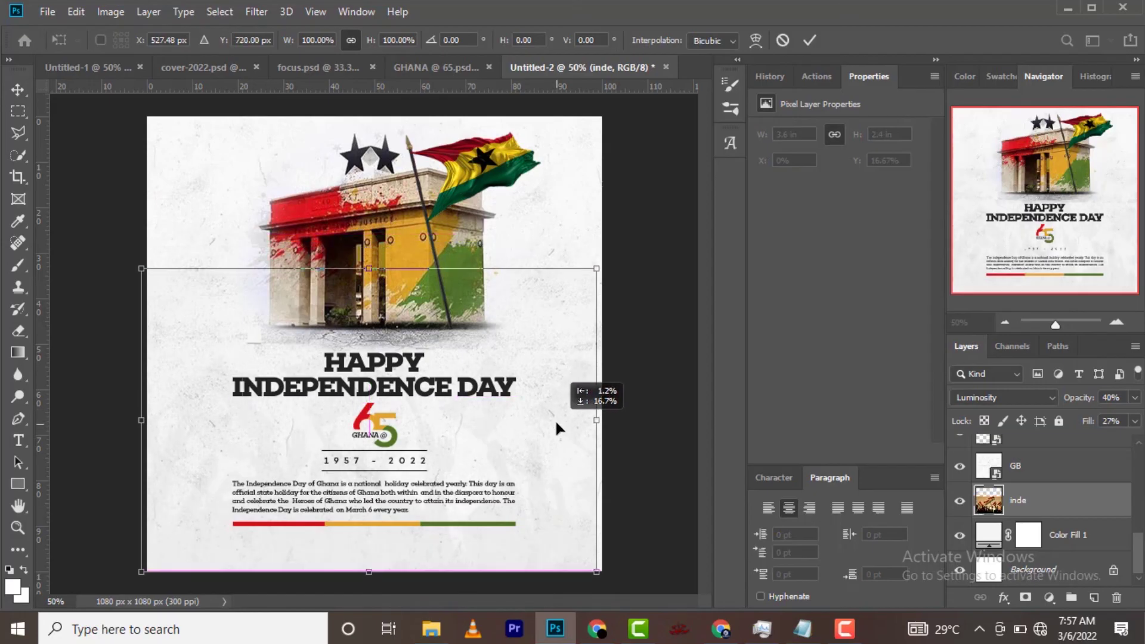
left_click_drag(556, 423, 561, 422)
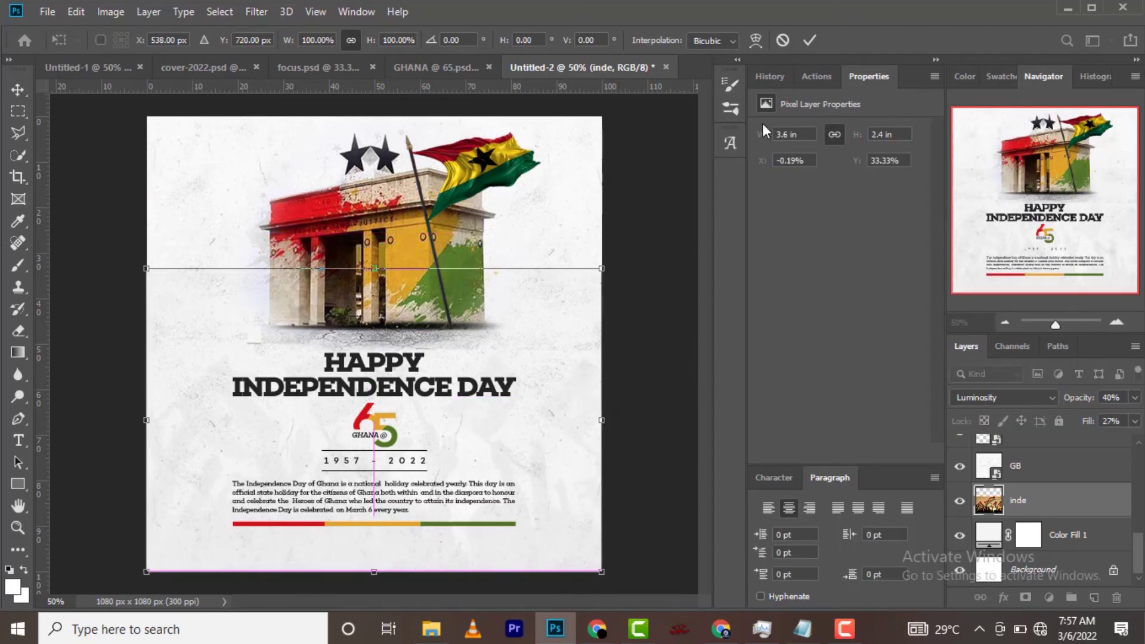
left_click(808, 40)
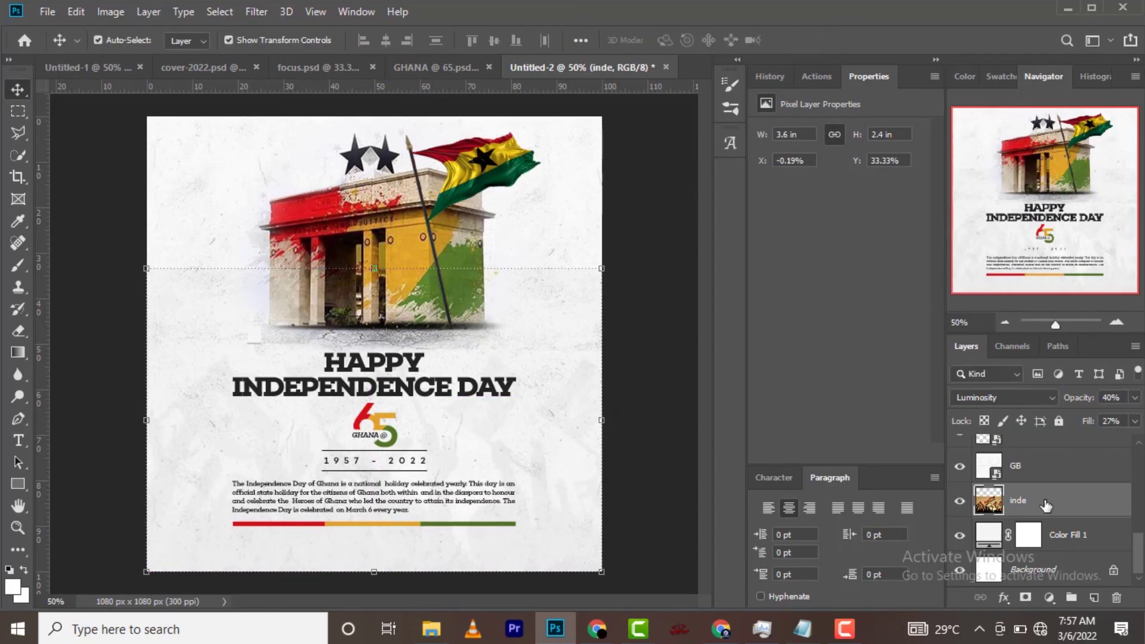
Step: Add a layer mask to the crowd photo and brush black over its top to fade it
left_click(1024, 598)
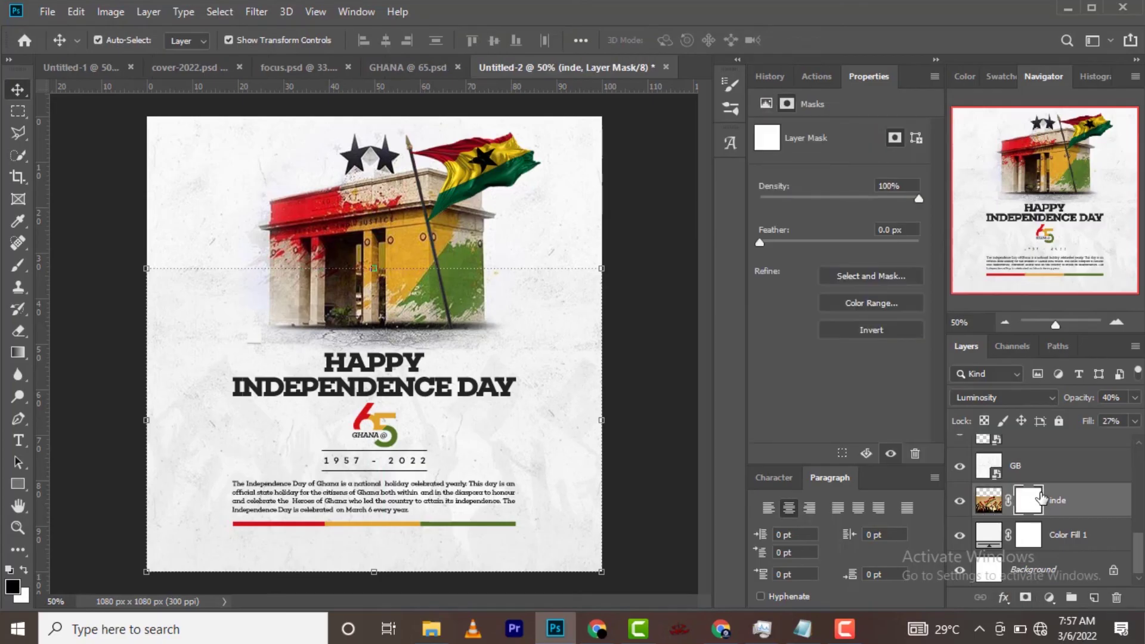
left_click(18, 266)
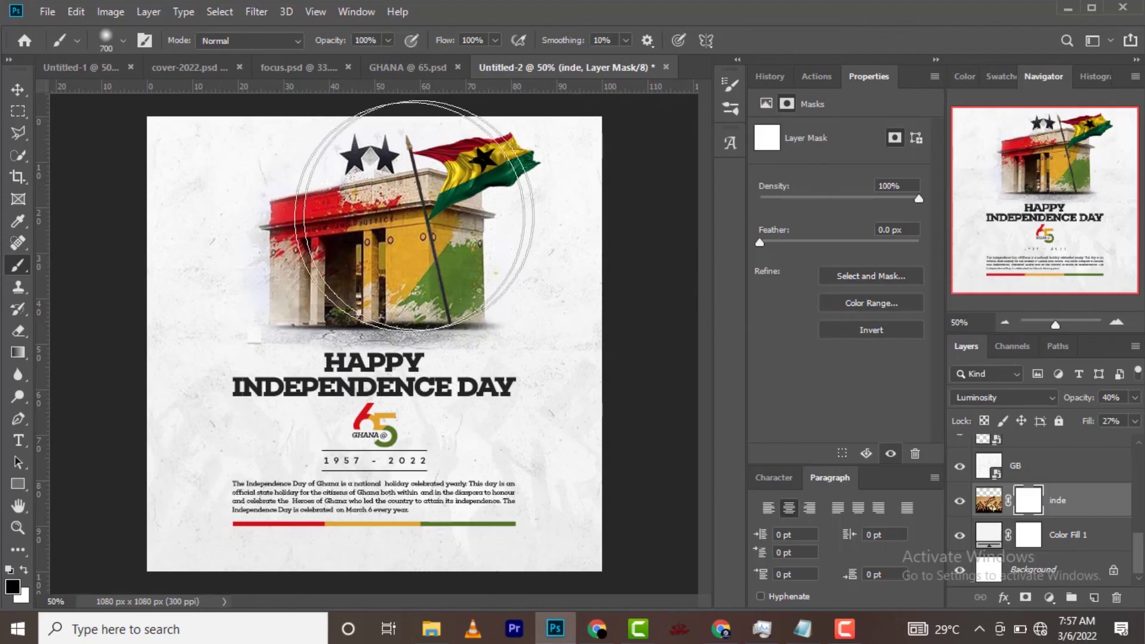
left_click_drag(212, 232, 511, 191)
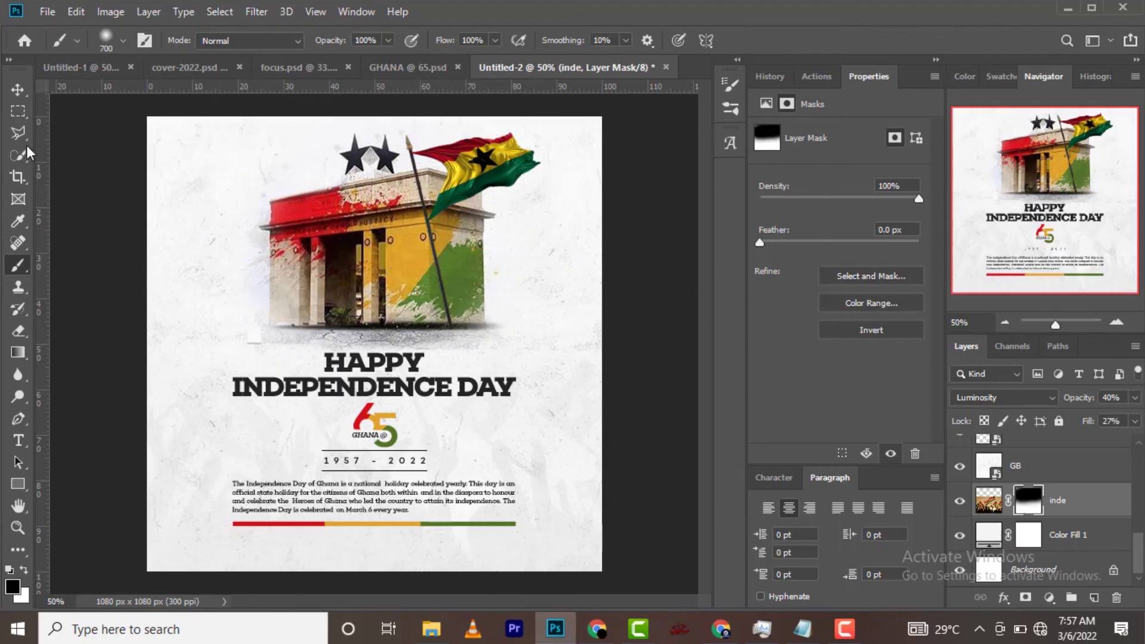
left_click(20, 88)
left_click(620, 222)
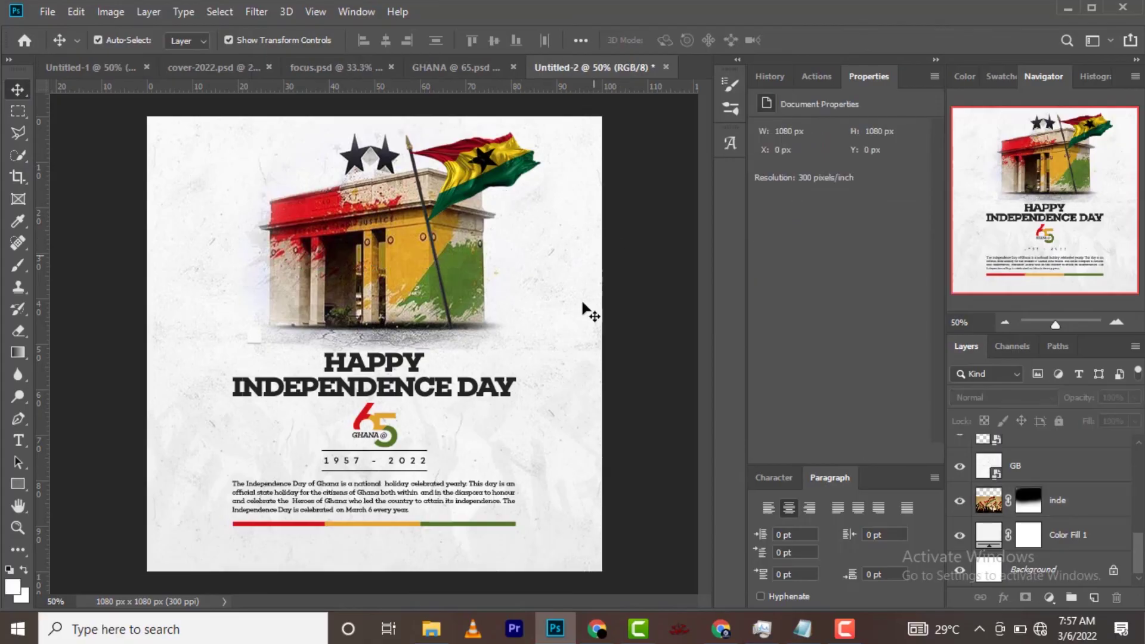